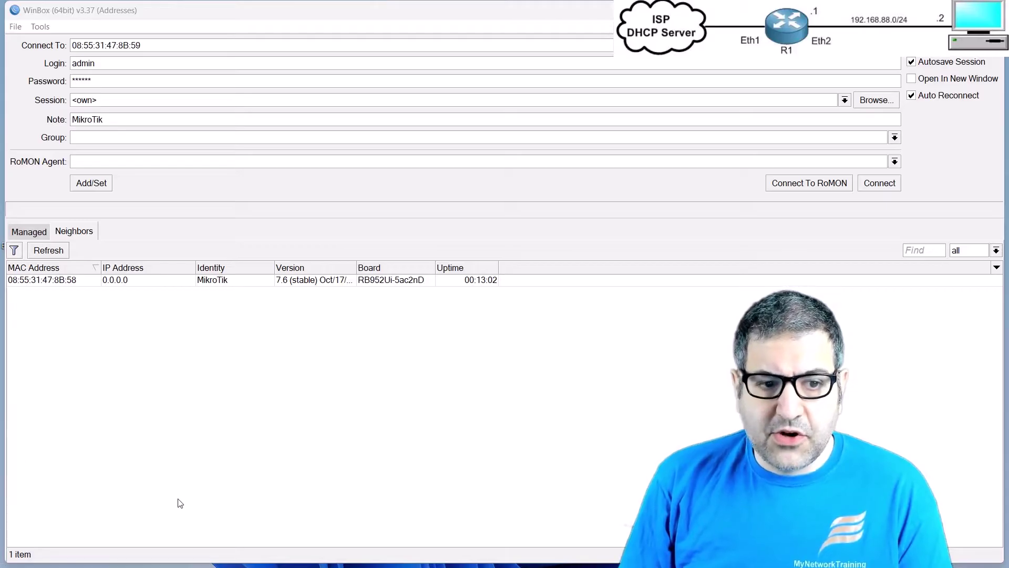
Step: Connect to the MikroTik router by its MAC address and close the open configuration windows
{"action": "left_click", "coordinate": [29, 282]}
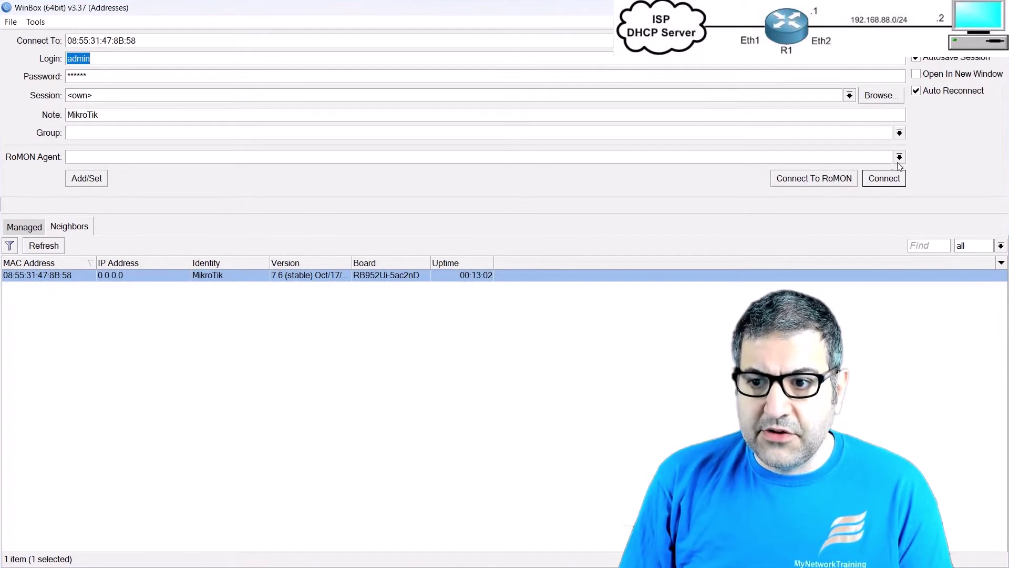
{"action": "left_click", "coordinate": [890, 182]}
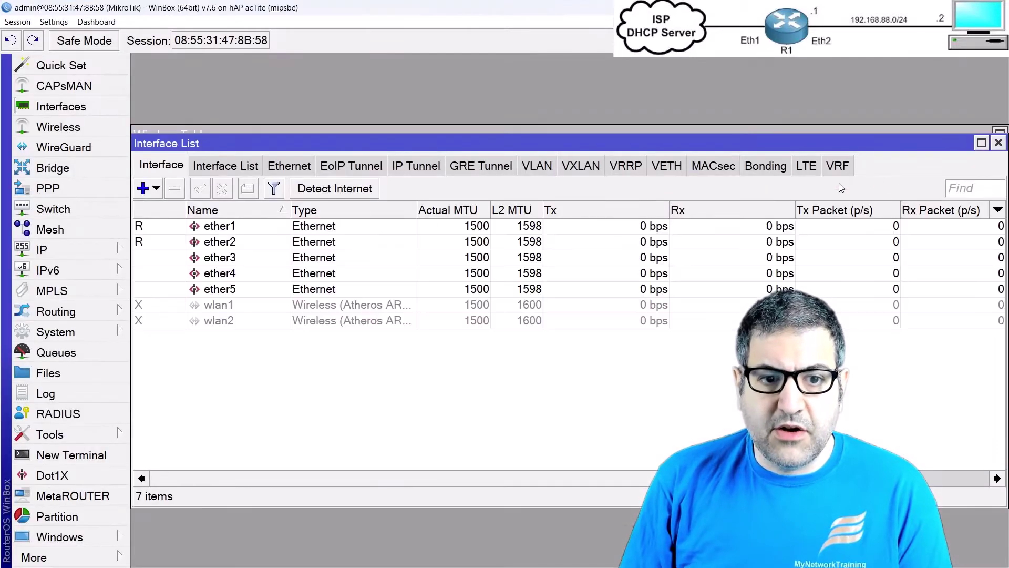
{"action": "left_click", "coordinate": [216, 245]}
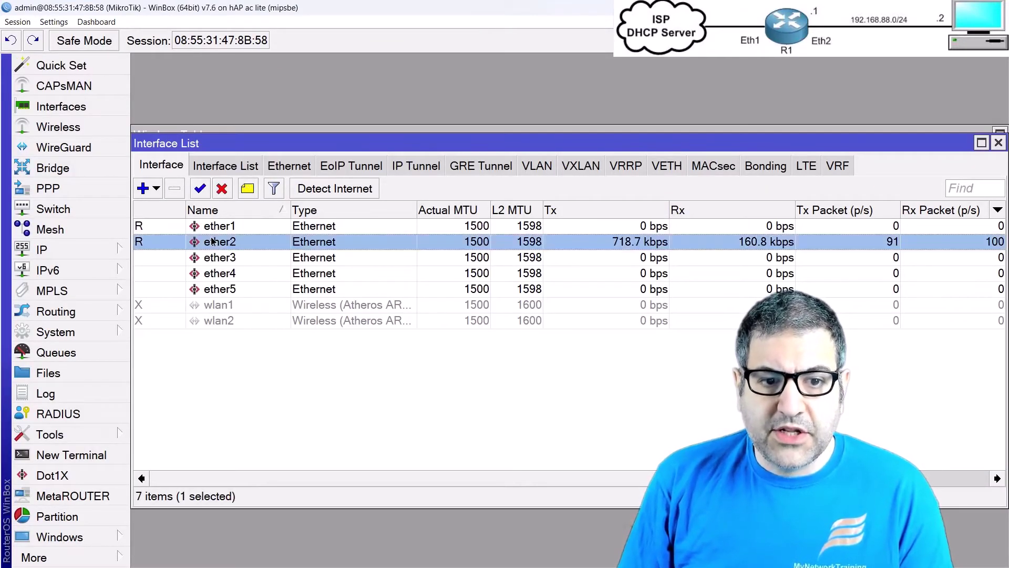
{"action": "key", "text": "Escape"}
{"action": "key", "text": "Escape"}
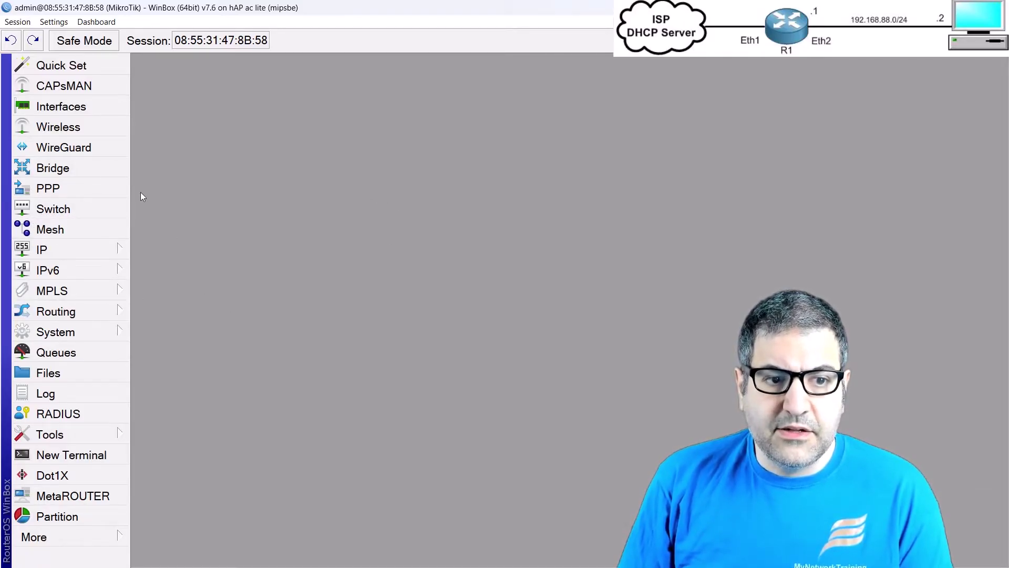
Step: Add a DHCP client on ether1 so it obtains its address from the ISP
{"action": "left_click", "coordinate": [87, 248]}
{"action": "left_click", "coordinate": [203, 106]}
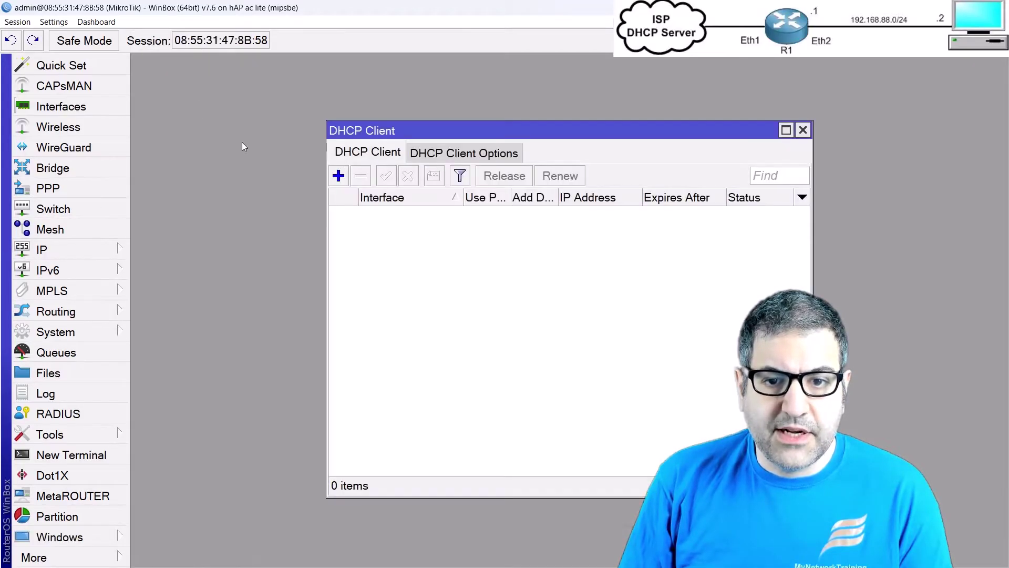
{"action": "left_click", "coordinate": [338, 176]}
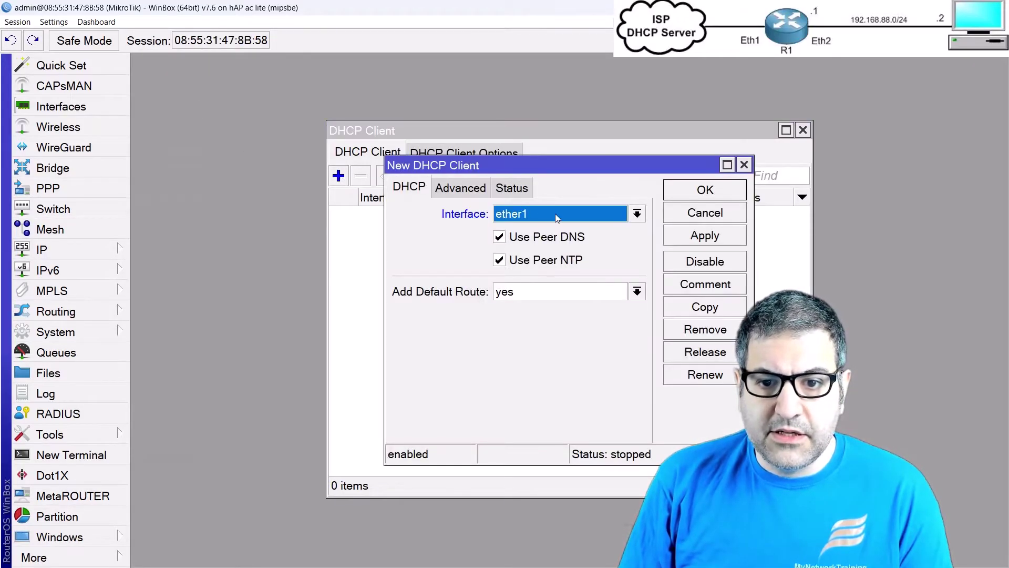
{"action": "left_click", "coordinate": [705, 190]}
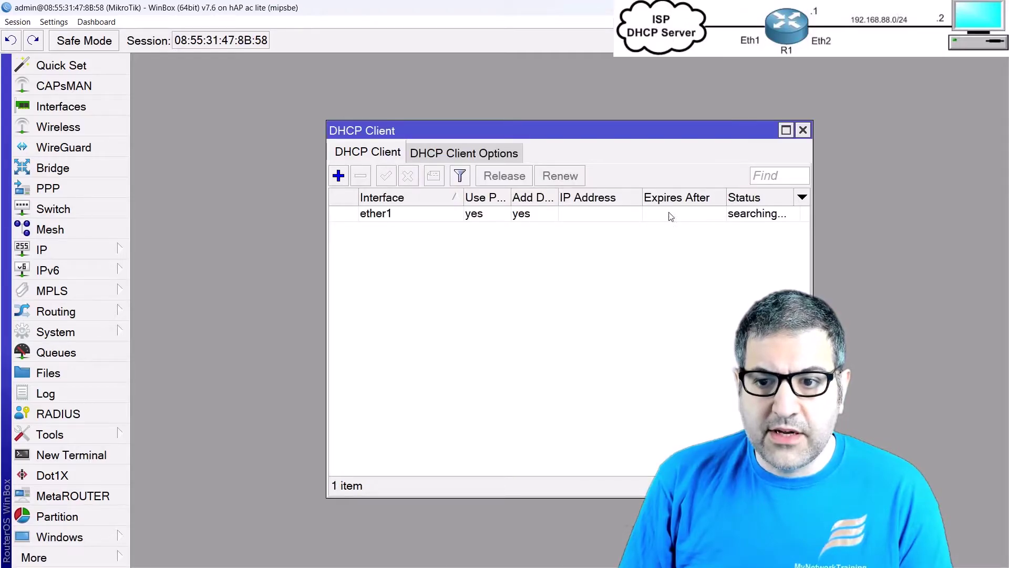
{"action": "key", "text": "Escape"}
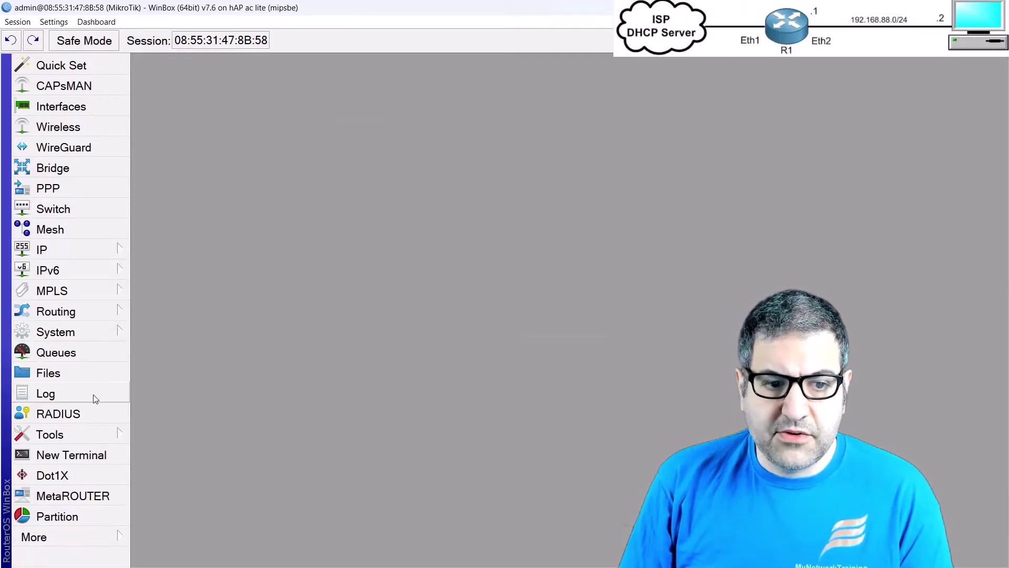
Step: Ping 8.8.8.8 from a router terminal to confirm replies, then close the terminal
{"action": "left_click", "coordinate": [106, 445]}
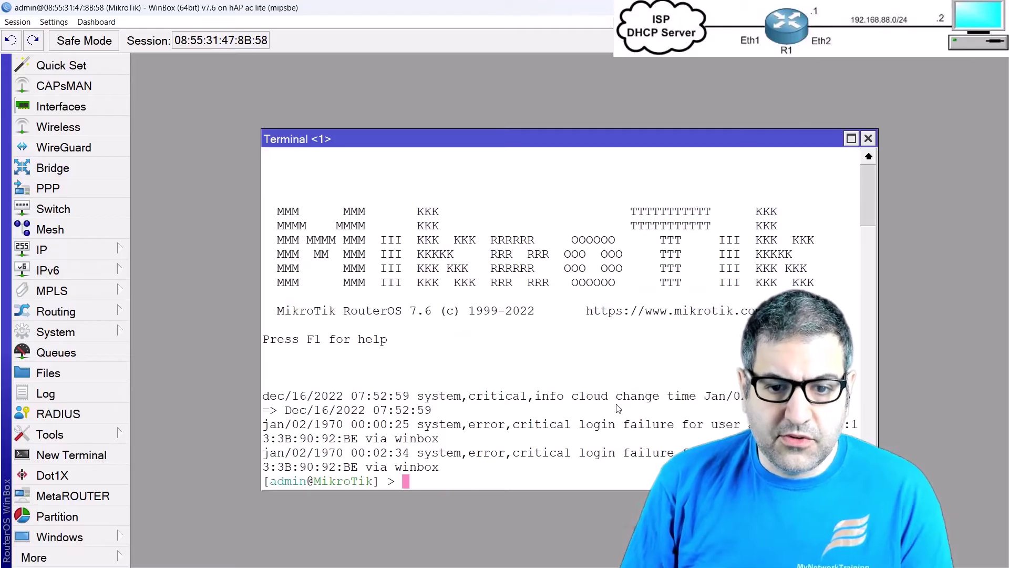
{"action": "type", "text": "ping 8.8.8.8"}
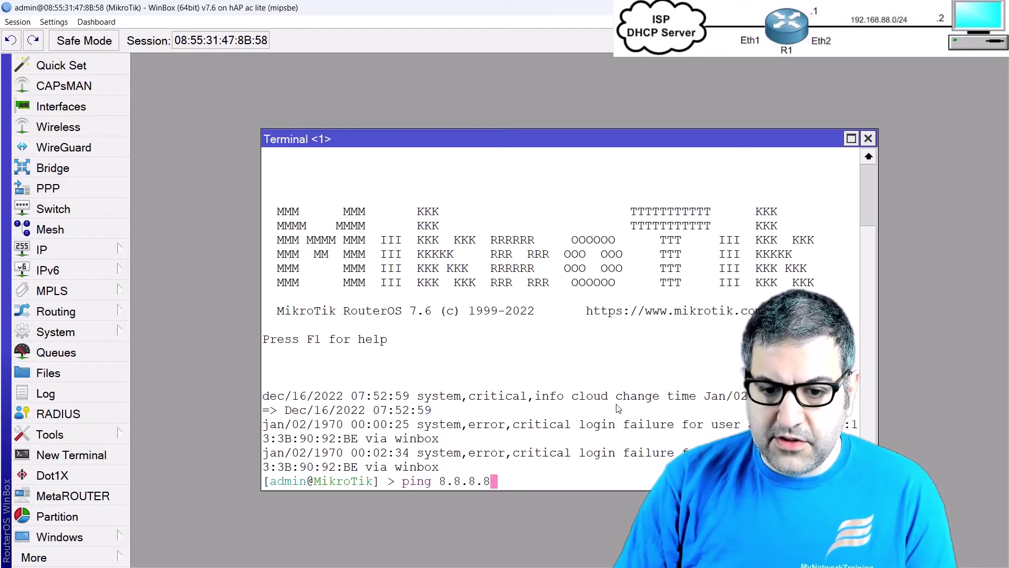
{"action": "key", "text": "Return"}
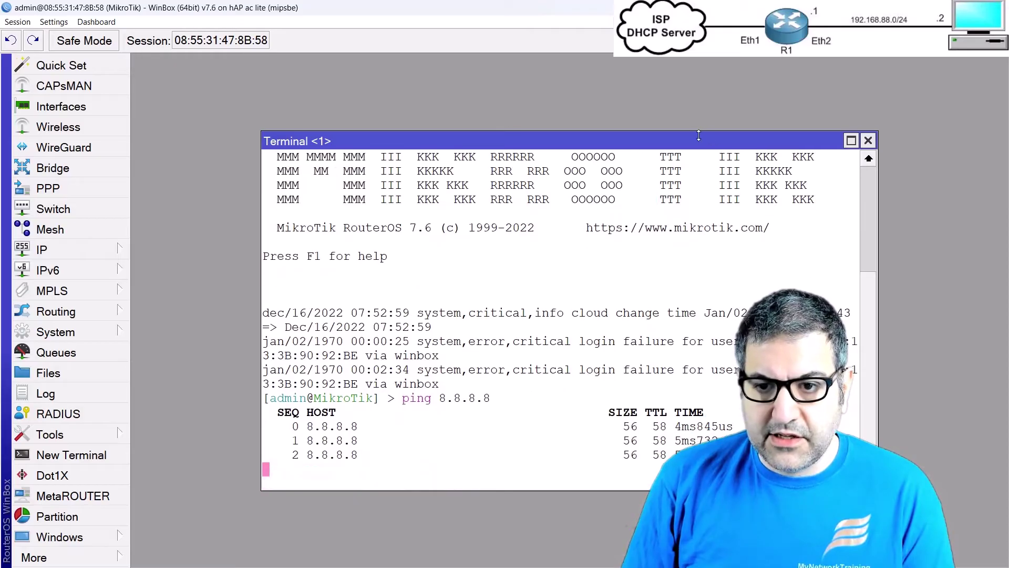
{"action": "left_click_drag", "start_coordinate": [658, 134], "coordinate": [582, 115]}
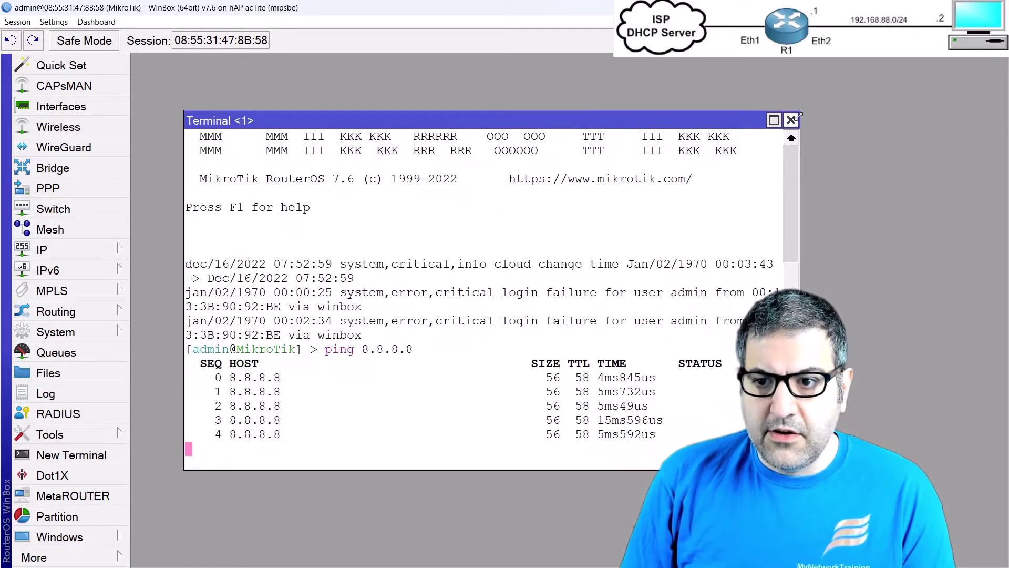
{"action": "left_click", "coordinate": [792, 120]}
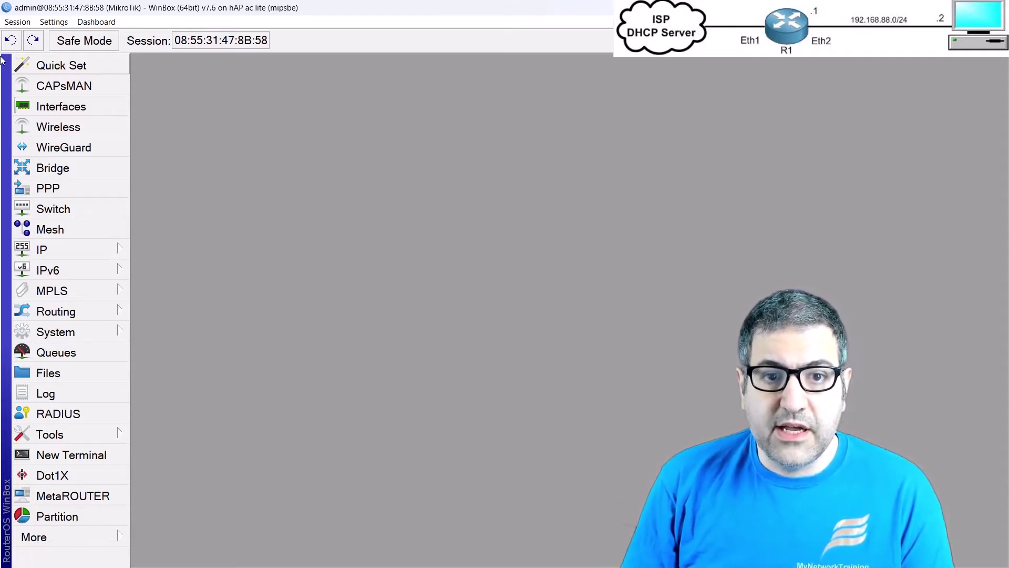
Step: Enable both wlan1 and wlan2 in Wireless Tables, then show the Security Profiles list
{"action": "left_click", "coordinate": [65, 128]}
{"action": "left_click", "coordinate": [218, 220]}
{"action": "left_click", "coordinate": [219, 234]}
{"action": "left_click", "coordinate": [215, 221]}
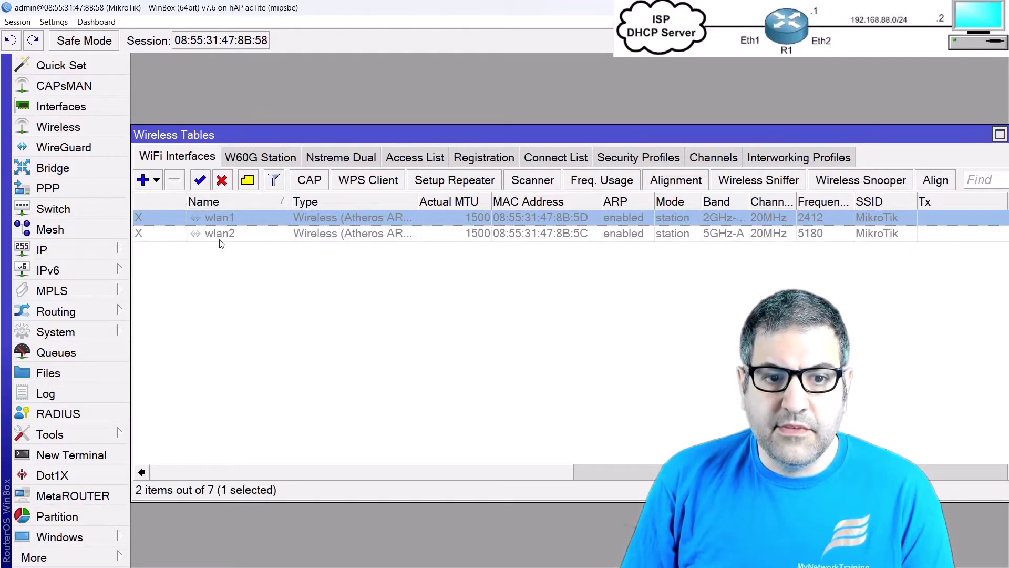
{"action": "left_click", "coordinate": [223, 238]}
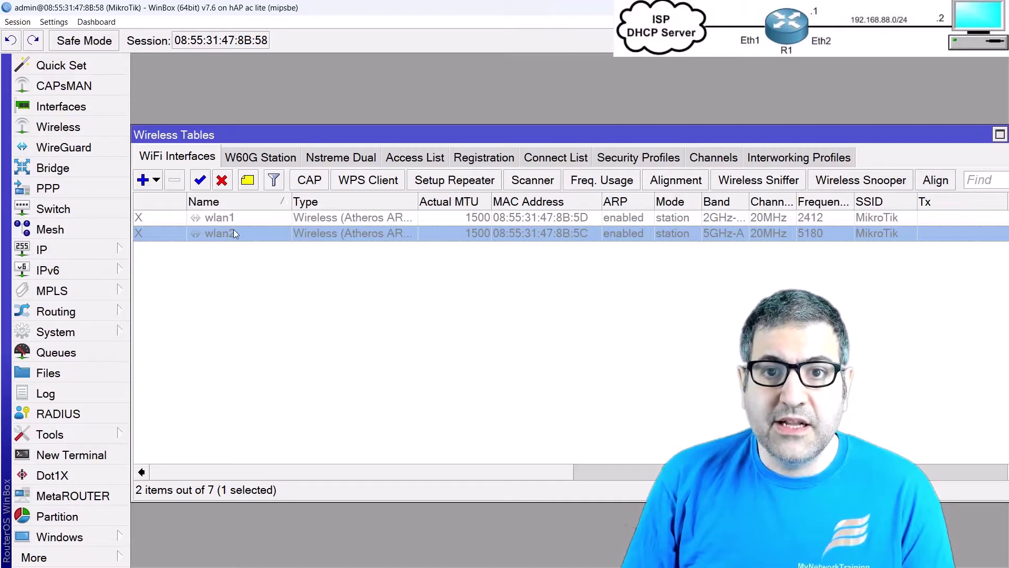
{"action": "left_click", "coordinate": [235, 218]}
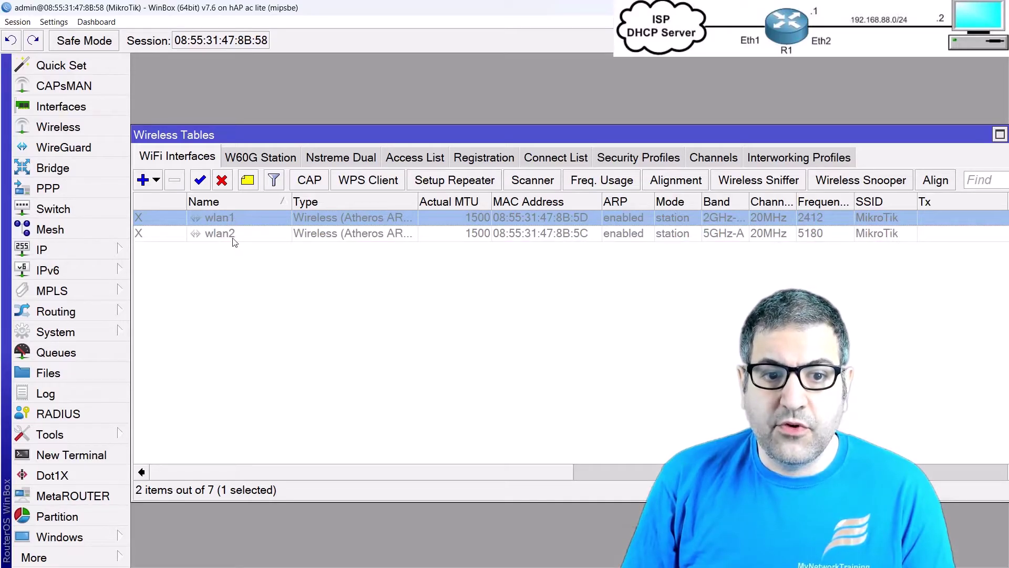
{"action": "left_click", "coordinate": [235, 240]}
{"action": "left_click", "coordinate": [222, 221]}
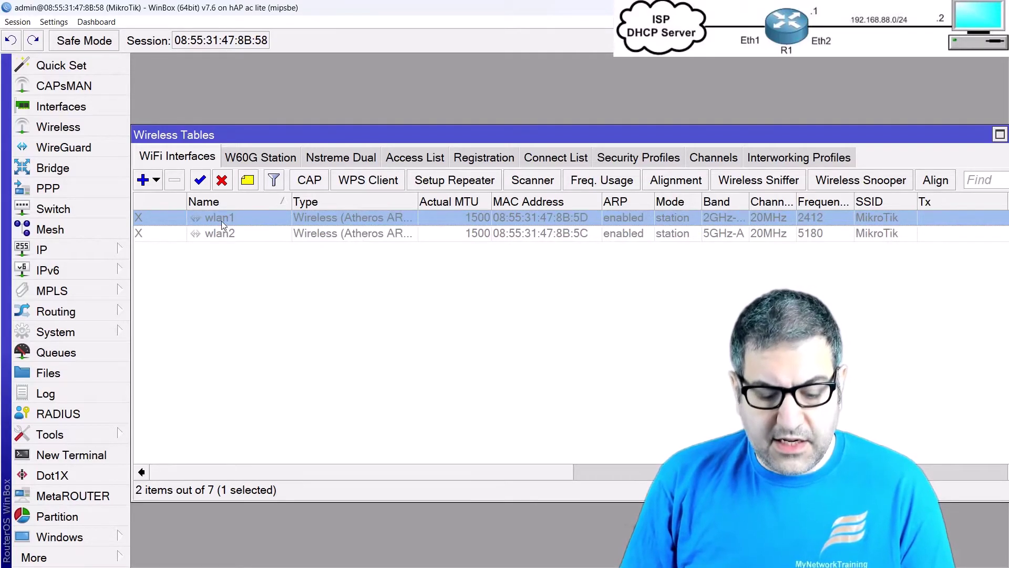
{"action": "key", "text": "ctrl+a"}
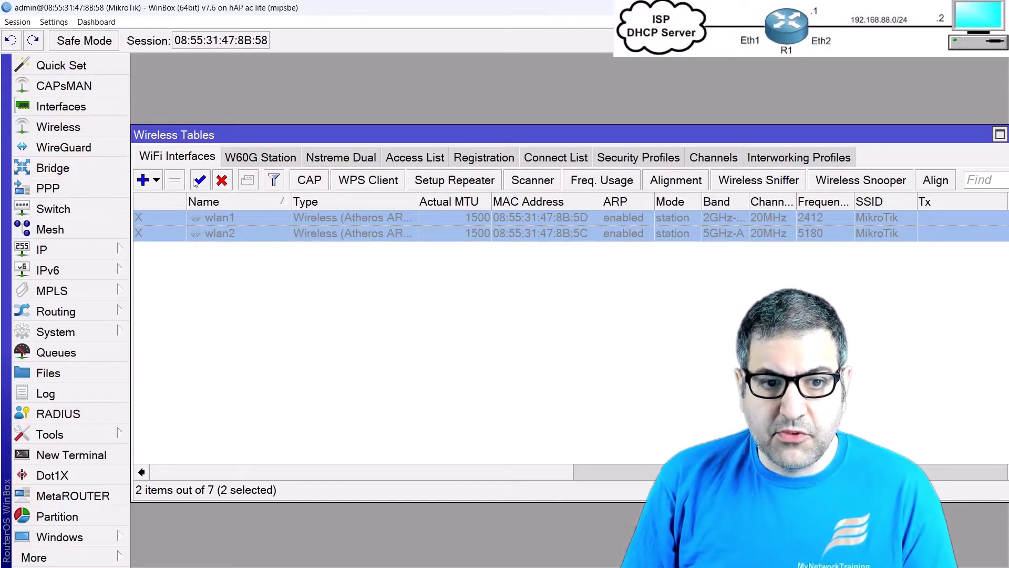
{"action": "left_click", "coordinate": [200, 181]}
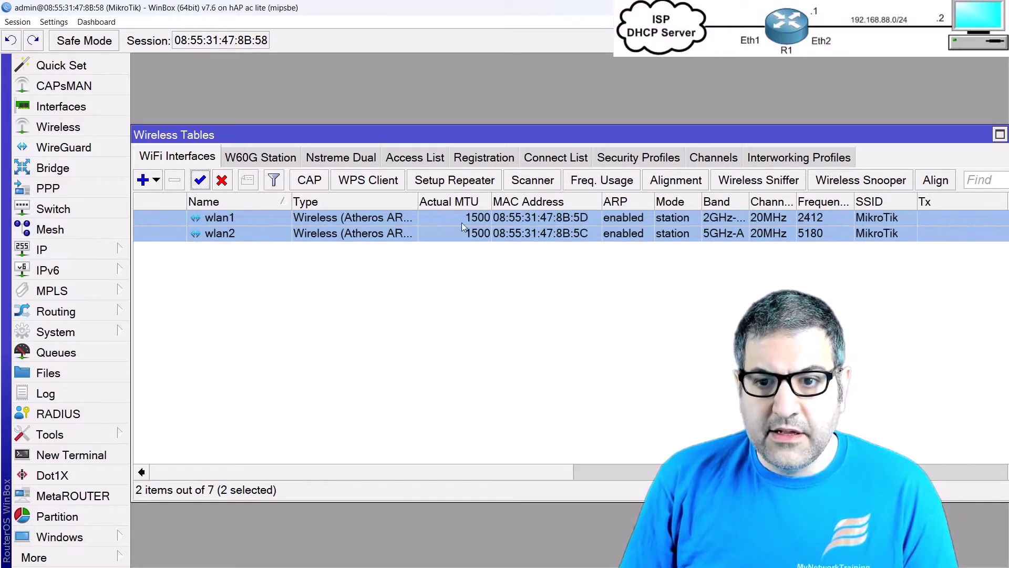
{"action": "left_click", "coordinate": [621, 157]}
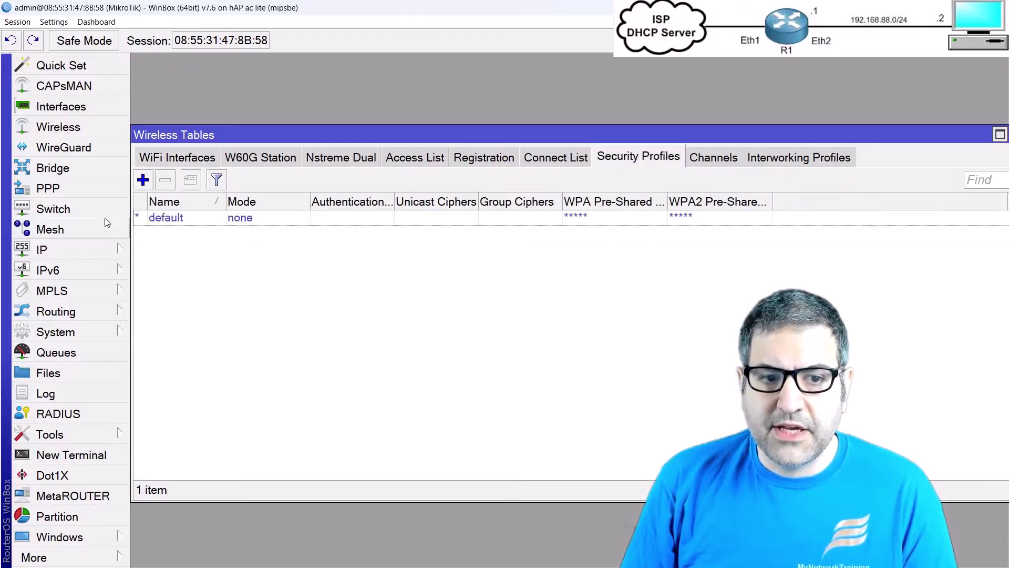
Step: Create security profile profile1 with dynamic keys, WPA2 PSK and a WPA2 pre-shared key
{"action": "left_click", "coordinate": [142, 180]}
{"action": "left_click", "coordinate": [599, 192]}
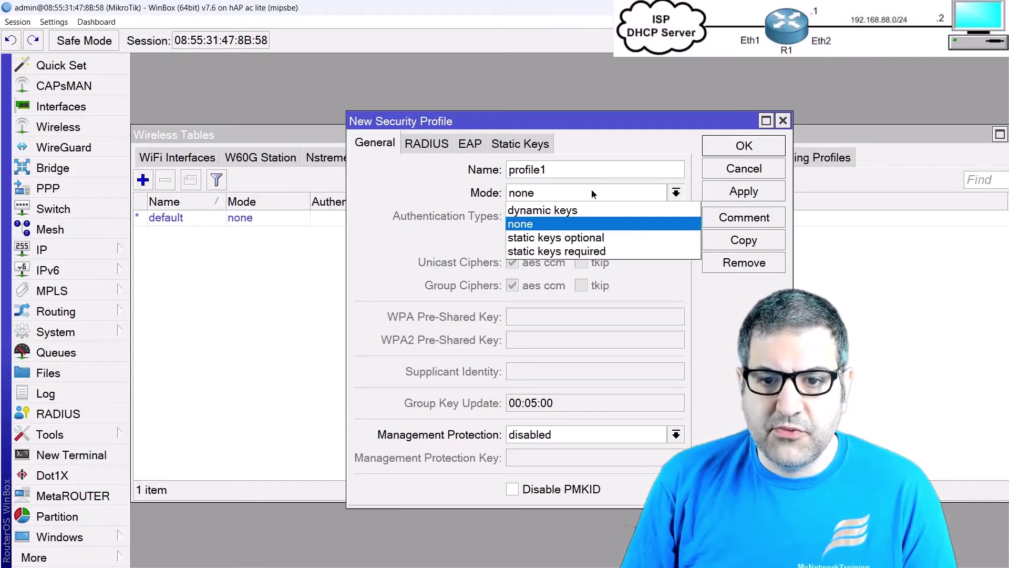
{"action": "left_click", "coordinate": [581, 211]}
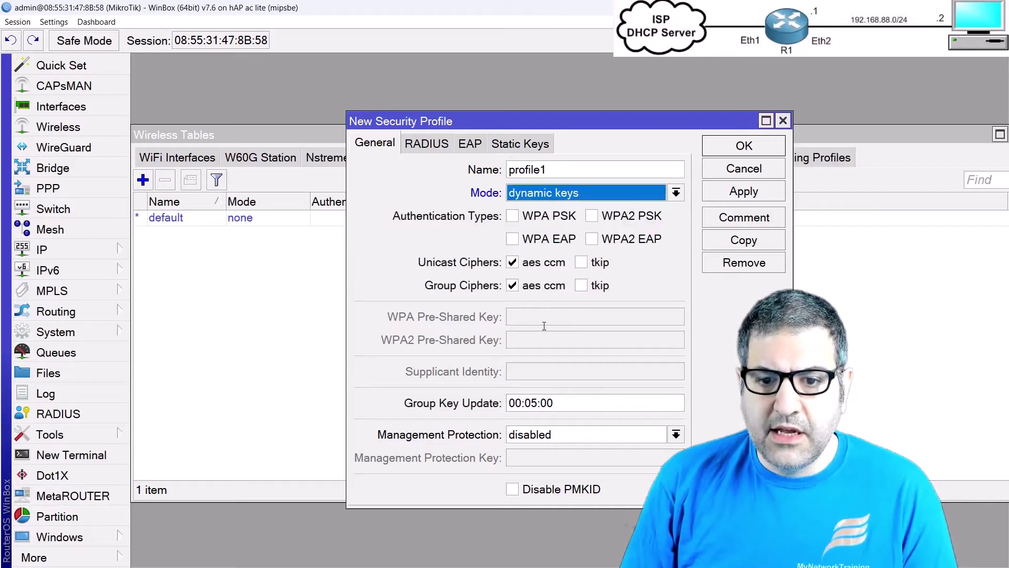
{"action": "left_click", "coordinate": [612, 218]}
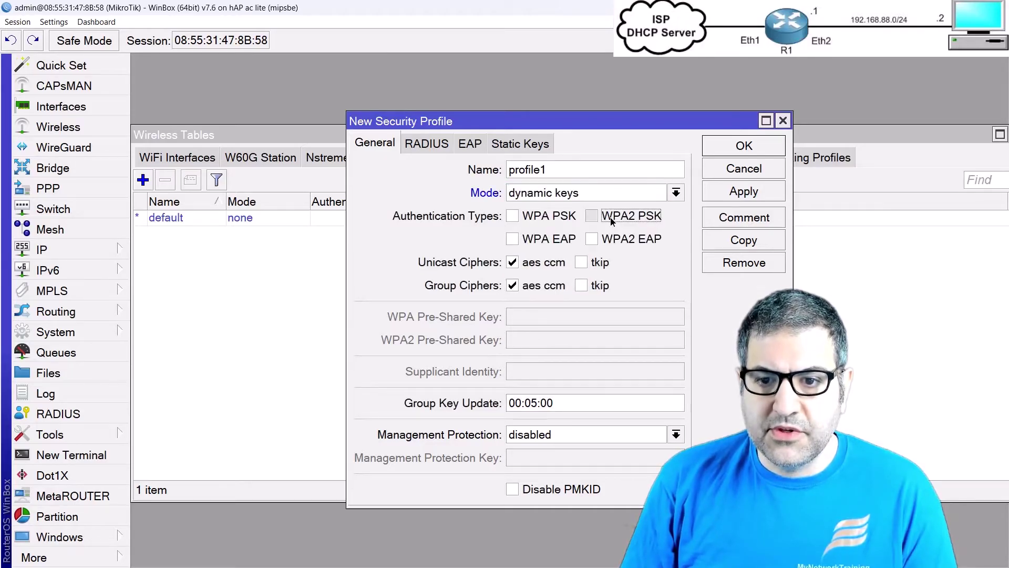
{"action": "left_click", "coordinate": [554, 342]}
{"action": "type", "text": "123456789"}
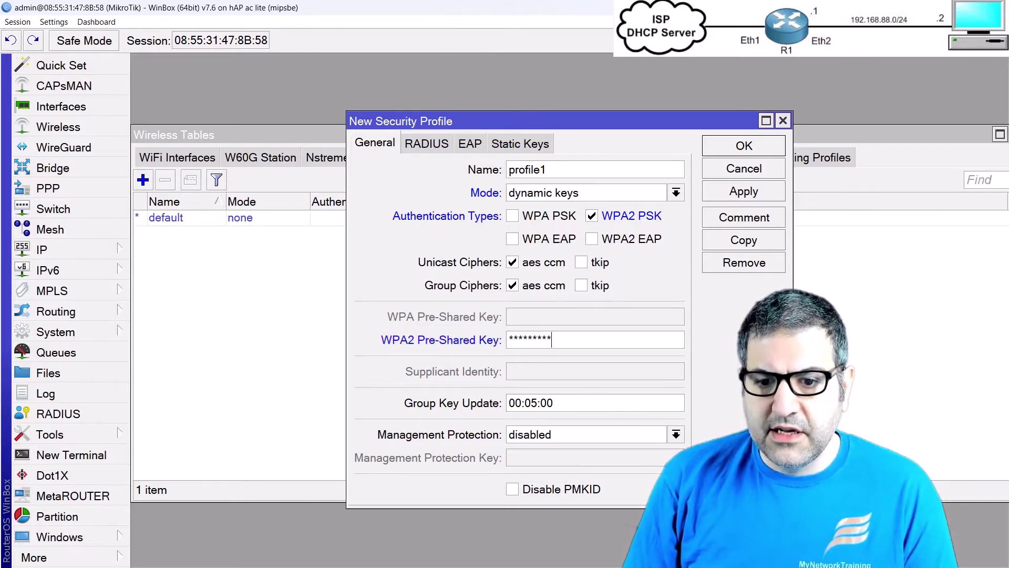
{"action": "left_click", "coordinate": [753, 150]}
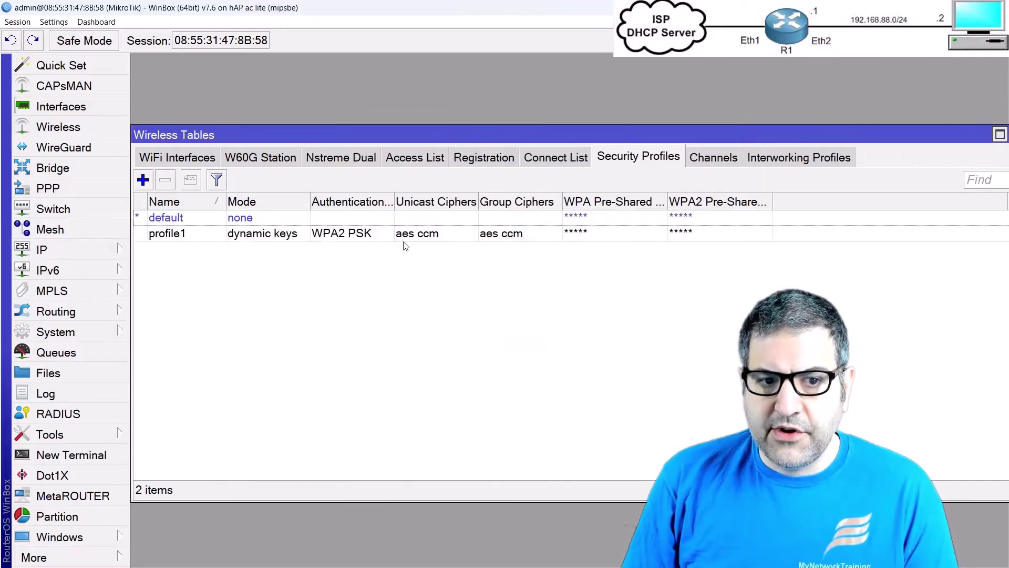
Step: Set wlan1's mode to ap bridge and its band to 2GHz-only-N
{"action": "left_click", "coordinate": [204, 158]}
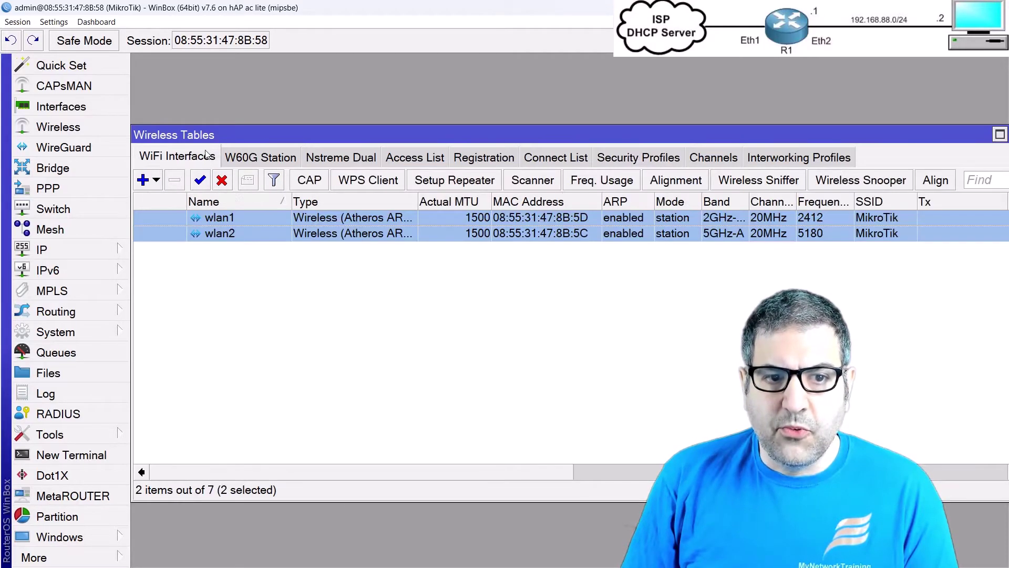
{"action": "double_click", "coordinate": [247, 215]}
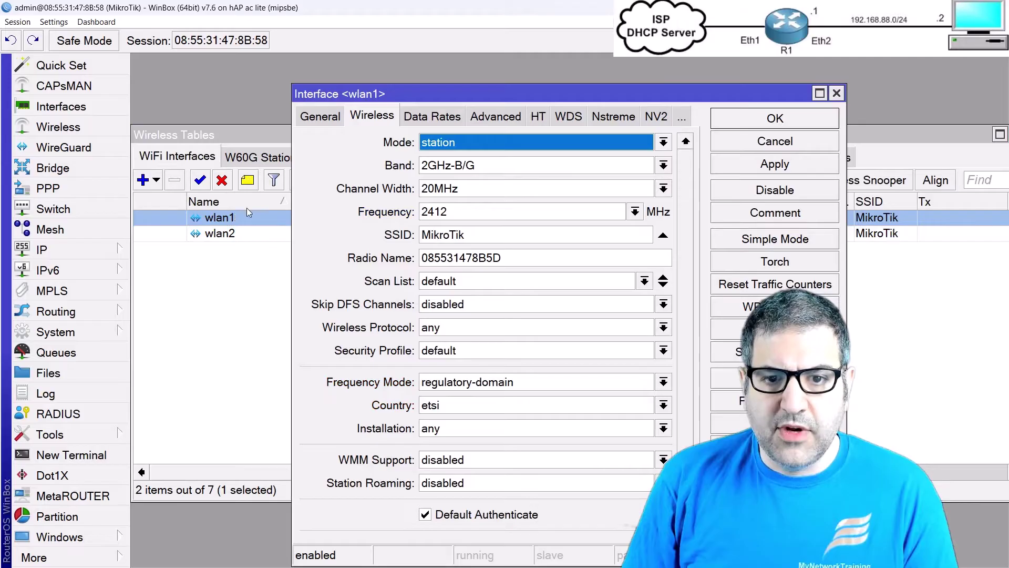
{"action": "left_click", "coordinate": [469, 143]}
{"action": "left_click", "coordinate": [464, 172]}
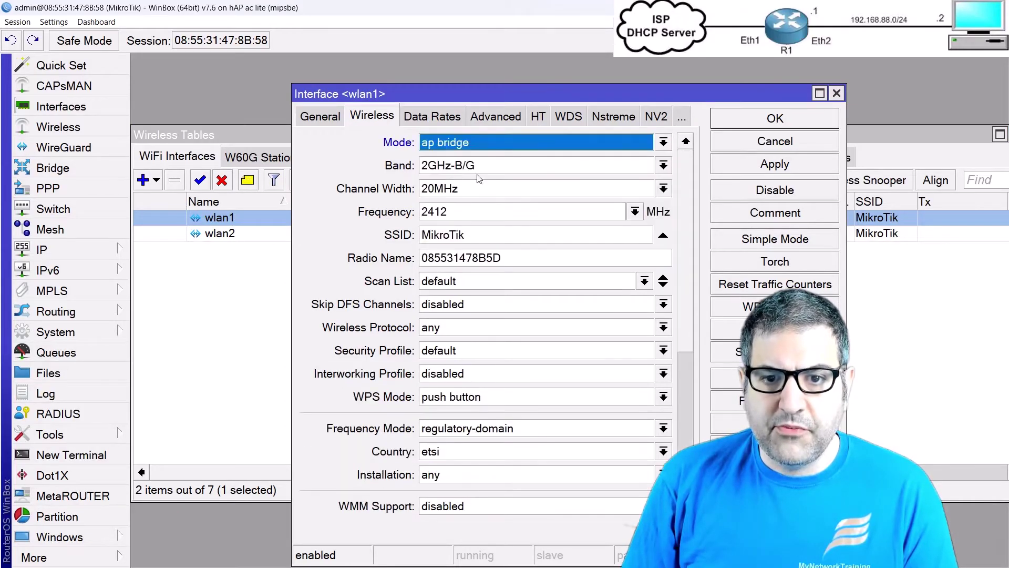
{"action": "left_click", "coordinate": [480, 165]}
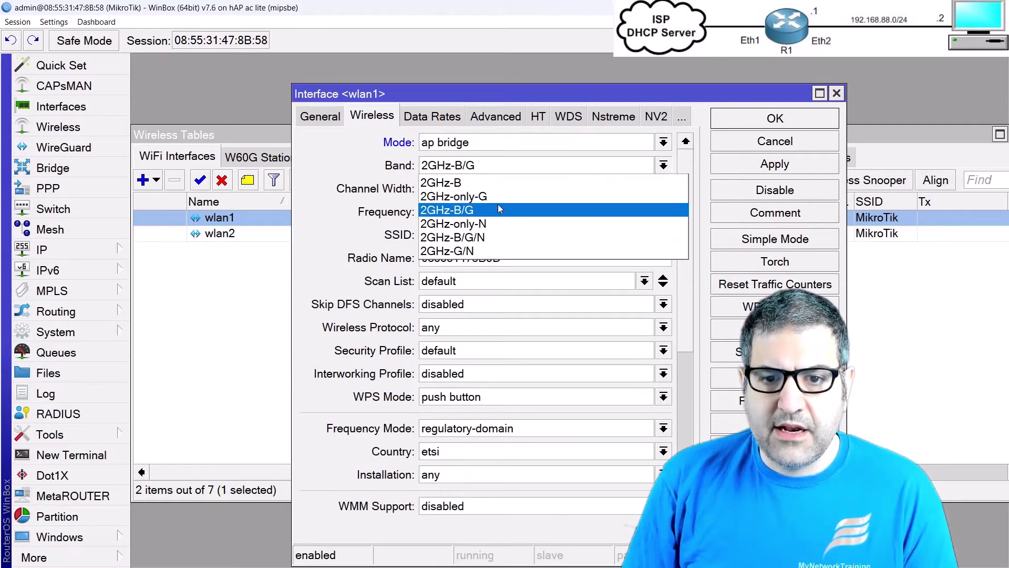
{"action": "left_click", "coordinate": [489, 223]}
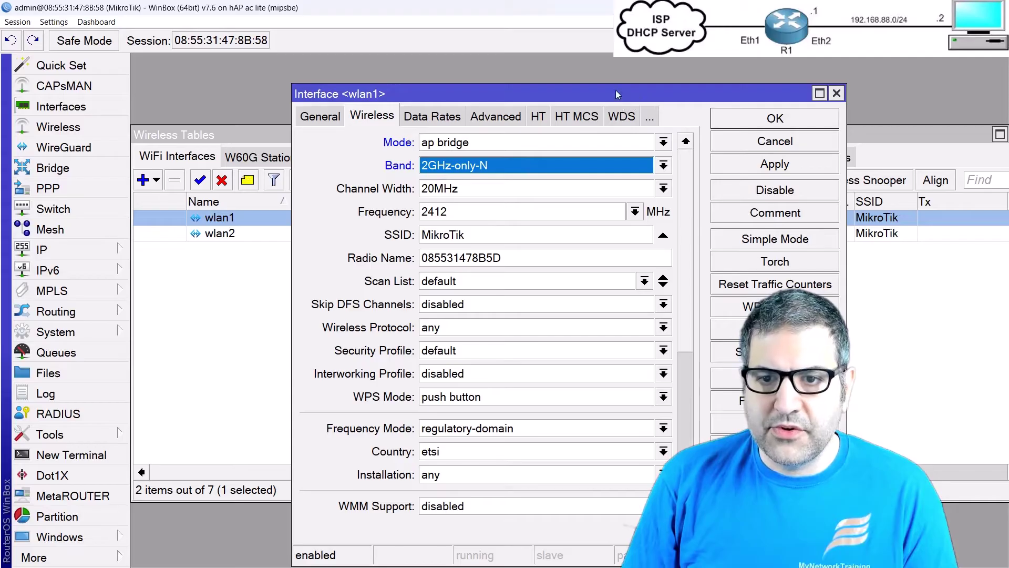
Step: Choose profile1 as wlan1's security profile and save the interface settings
{"action": "left_click_drag", "start_coordinate": [603, 96], "coordinate": [466, 52]}
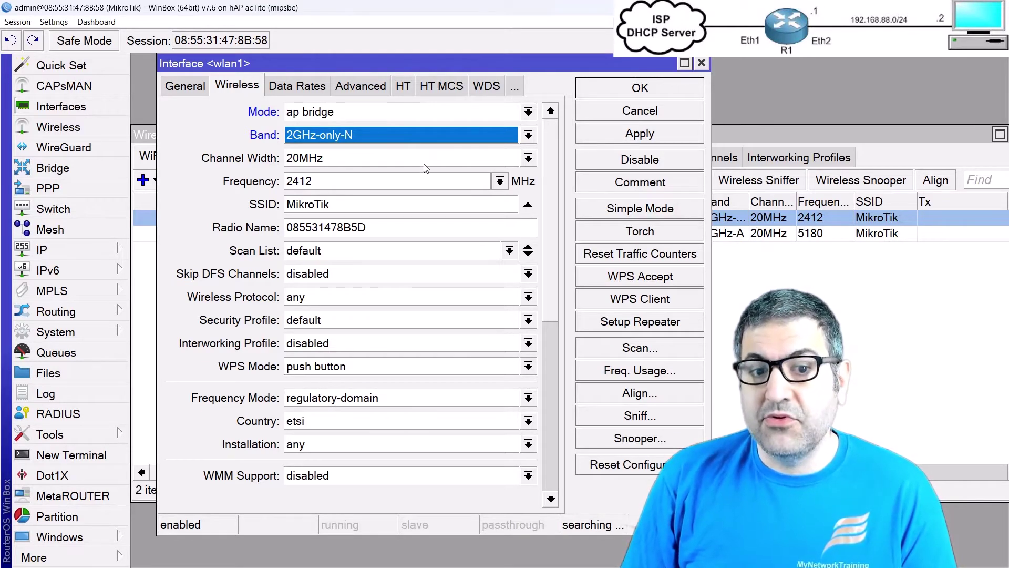
{"action": "double_click", "coordinate": [340, 204]}
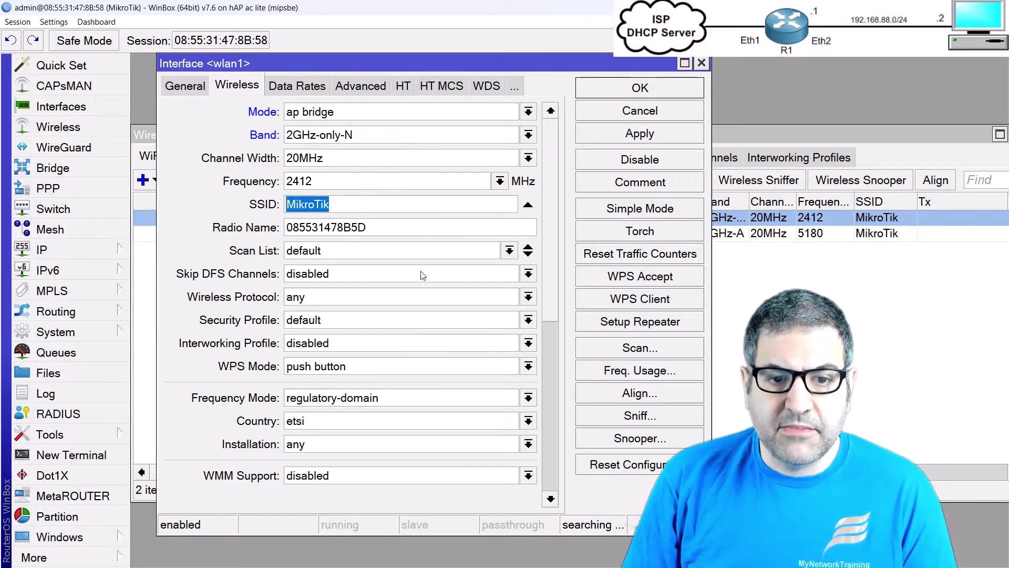
{"action": "left_click", "coordinate": [314, 320]}
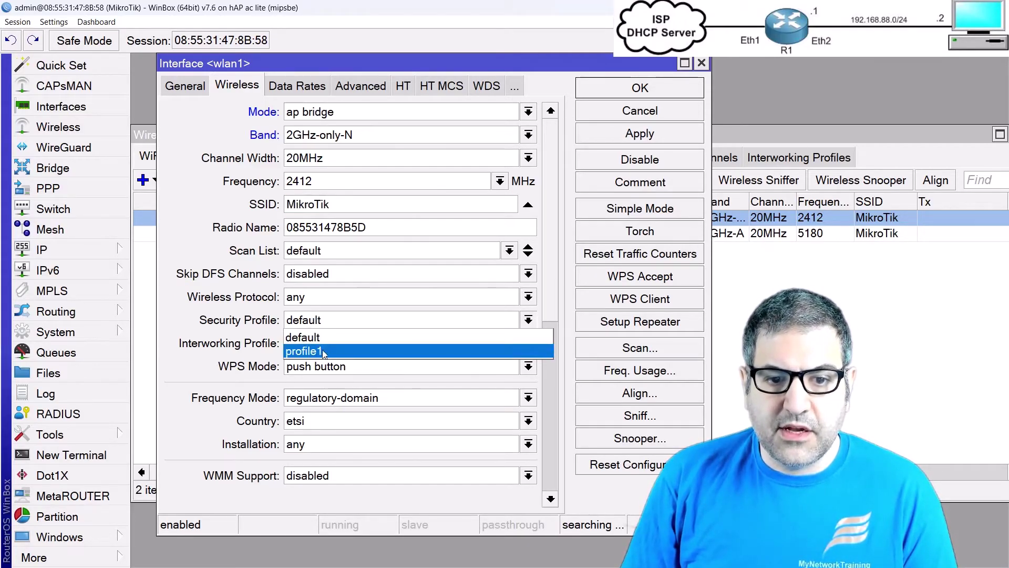
{"action": "left_click", "coordinate": [305, 351]}
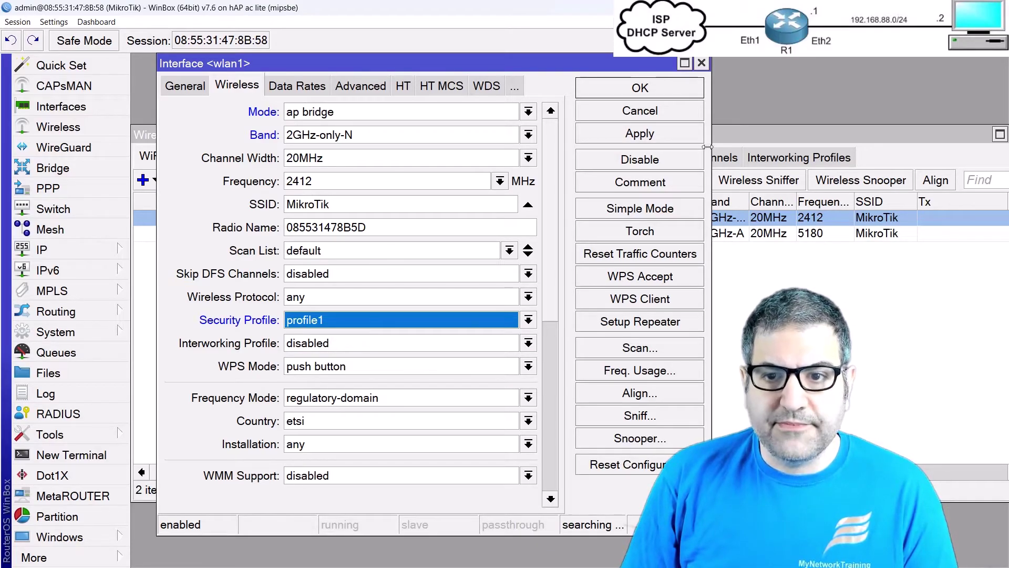
{"action": "left_click", "coordinate": [652, 88]}
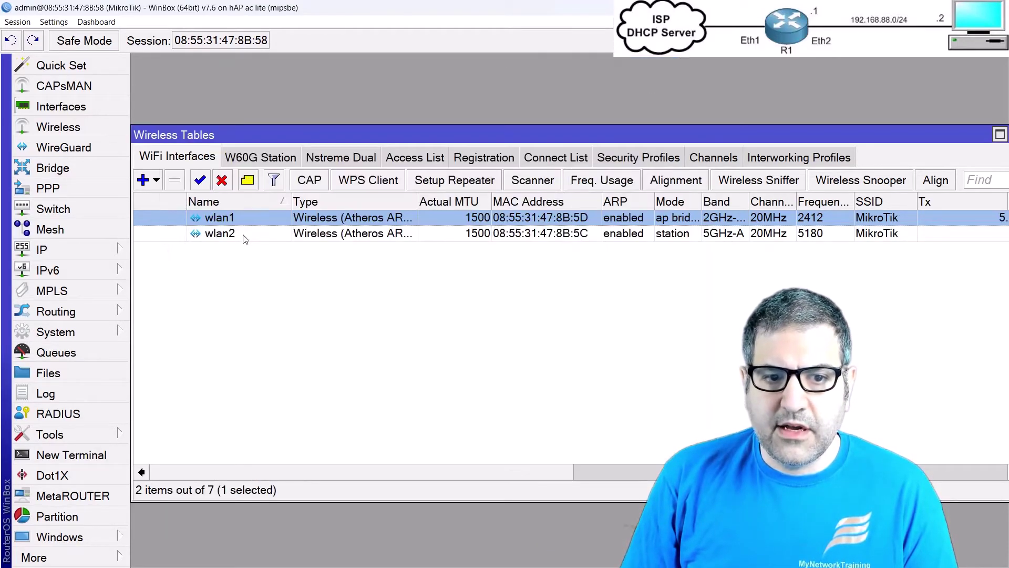
Step: Set wlan2 to ap bridge mode, 5GHz-only-AC band and security profile profile1, and save
{"action": "left_click", "coordinate": [227, 235]}
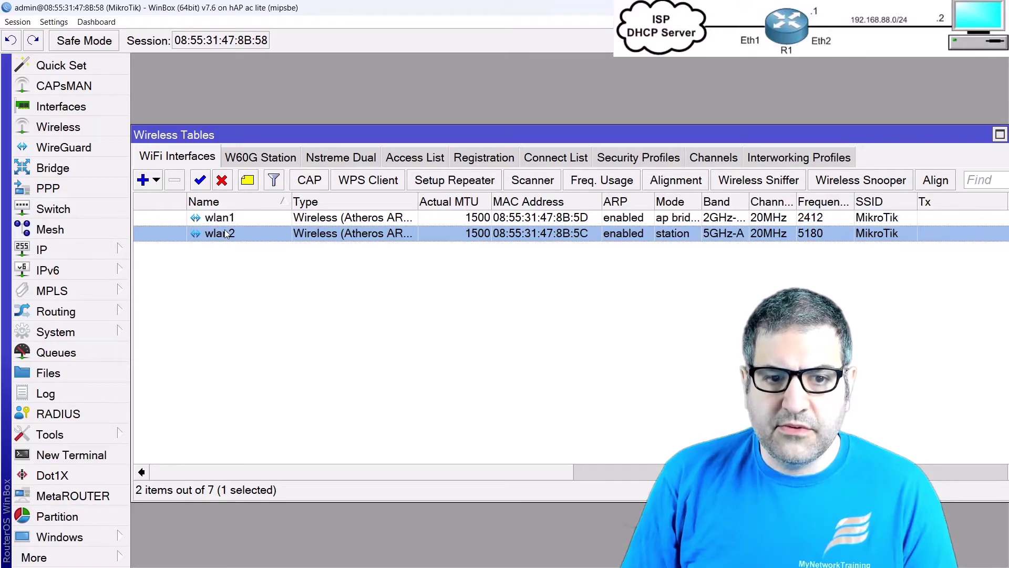
{"action": "double_click", "coordinate": [227, 234]}
{"action": "left_click_drag", "start_coordinate": [395, 108], "coordinate": [272, 68]}
{"action": "left_click", "coordinate": [368, 115]}
{"action": "left_click", "coordinate": [347, 142]}
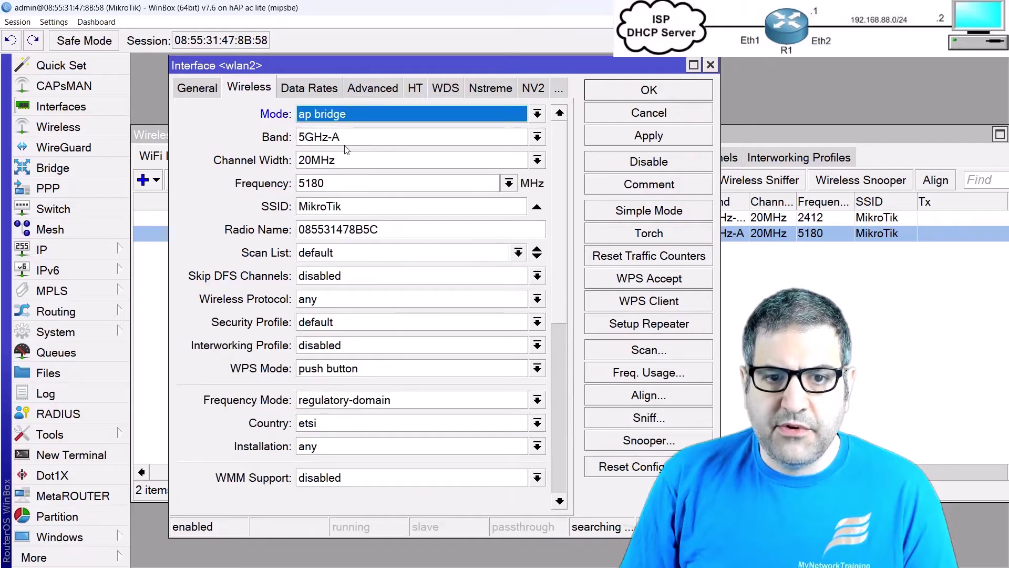
{"action": "left_click", "coordinate": [334, 139]}
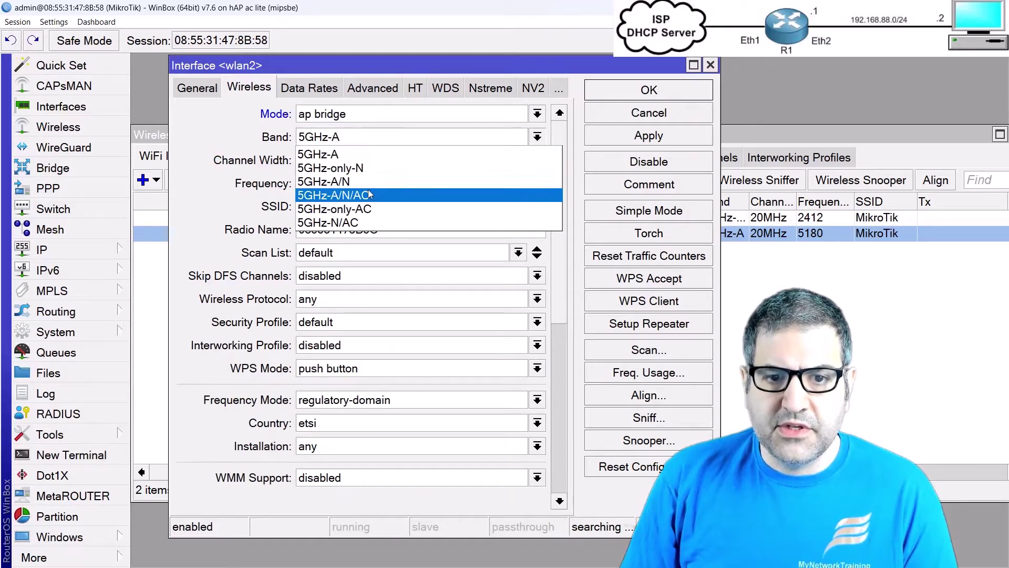
{"action": "left_click", "coordinate": [384, 210]}
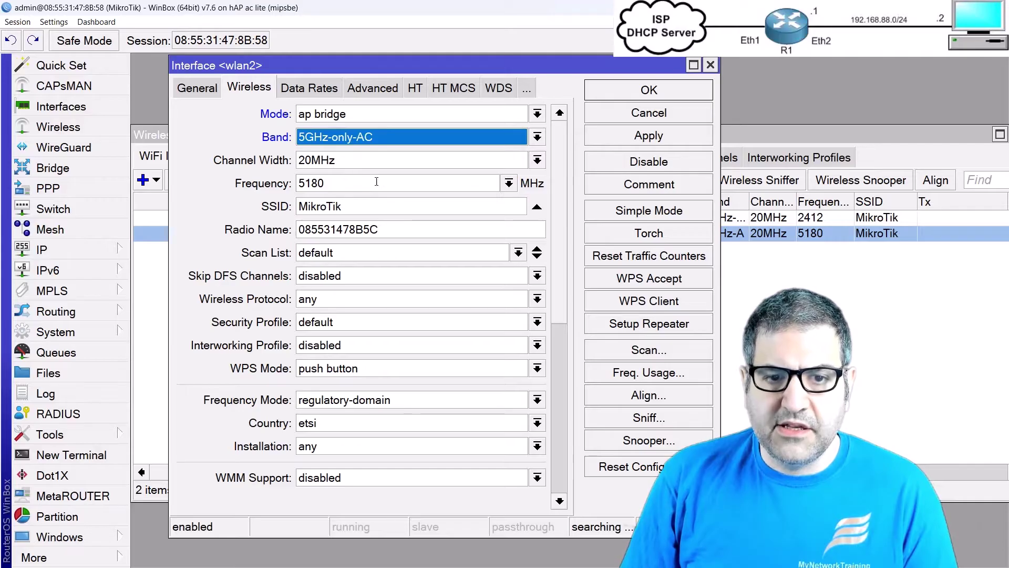
{"action": "left_click", "coordinate": [322, 324]}
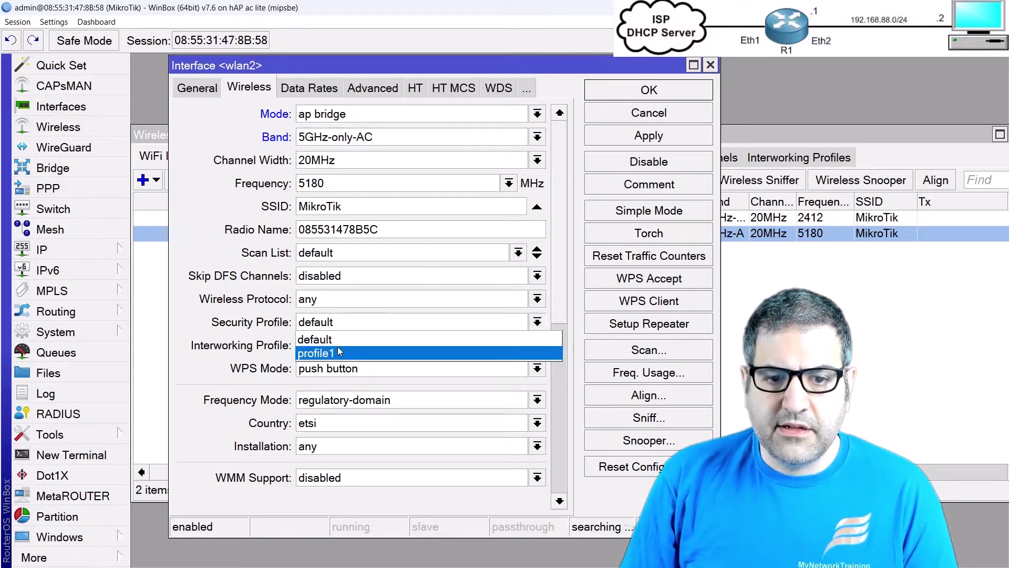
{"action": "left_click", "coordinate": [339, 352]}
{"action": "left_click", "coordinate": [662, 89]}
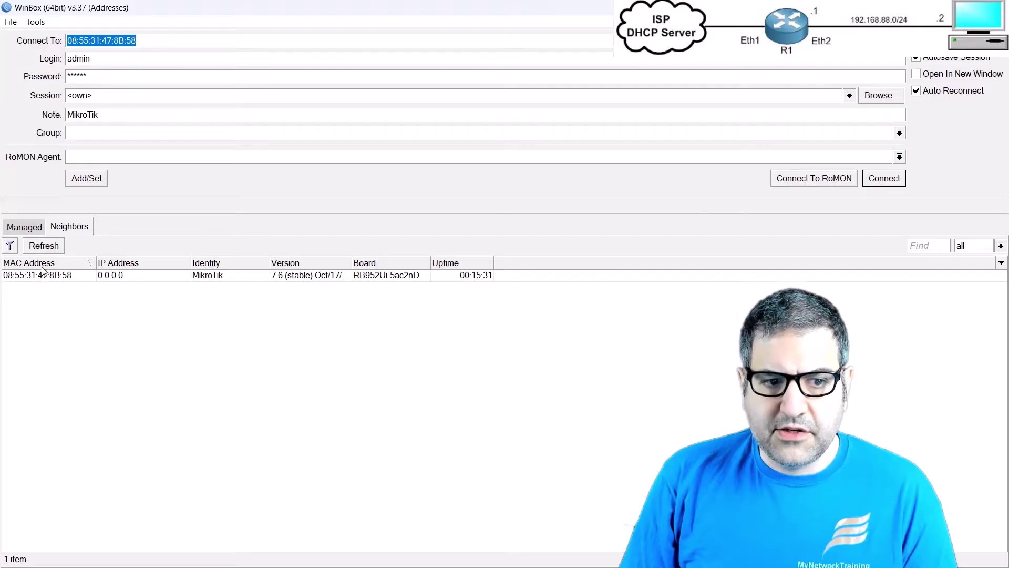
Step: Reconnect to the router from Neighbors and reopen wlan2's settings
{"action": "left_click", "coordinate": [45, 275]}
{"action": "left_click", "coordinate": [877, 179]}
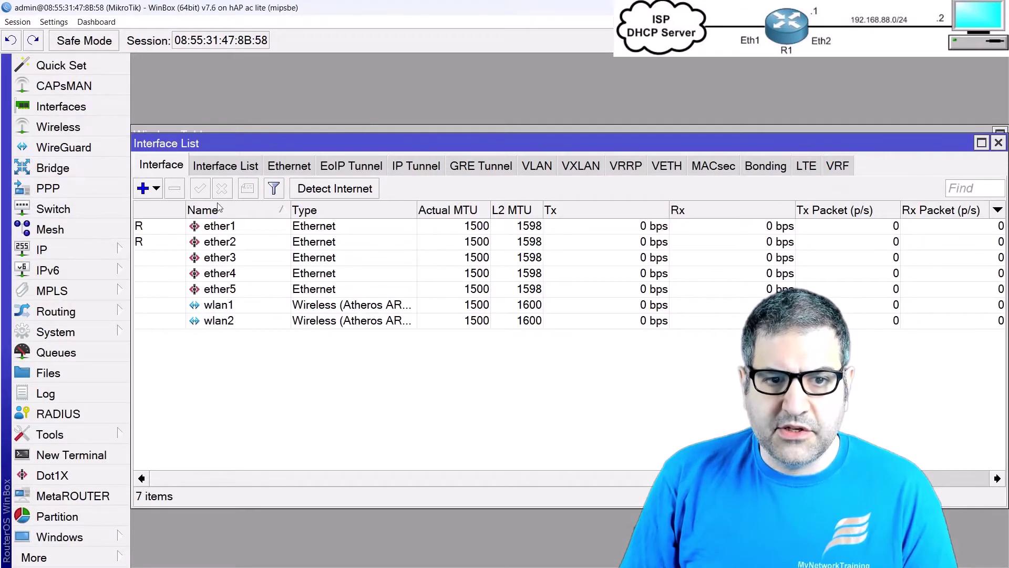
{"action": "left_click", "coordinate": [294, 129]}
{"action": "double_click", "coordinate": [221, 235]}
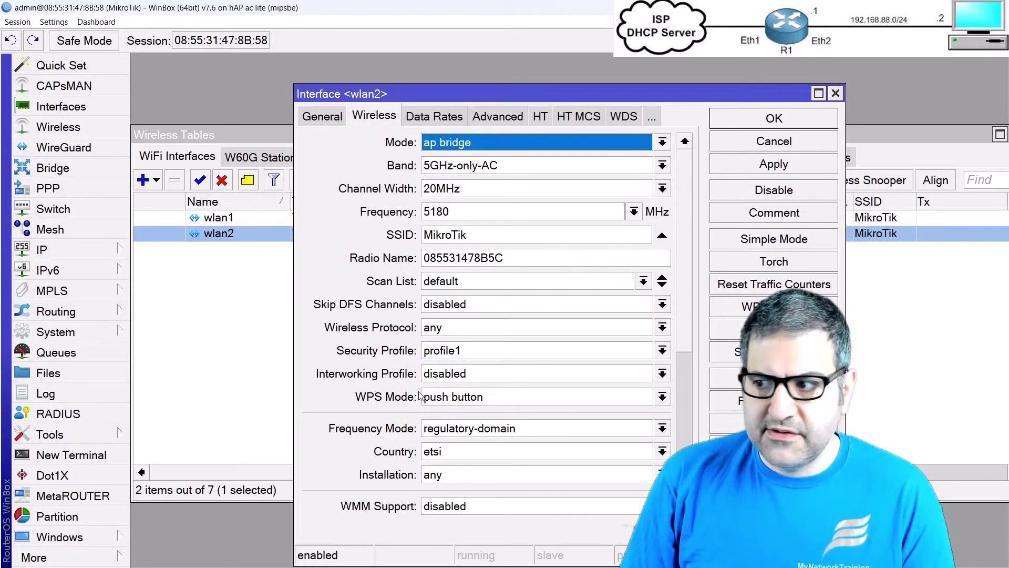
Step: Close wlan2's settings, review wlan1's settings, then close the Wireless Tables window
{"action": "key", "text": "Escape"}
{"action": "left_click", "coordinate": [209, 219]}
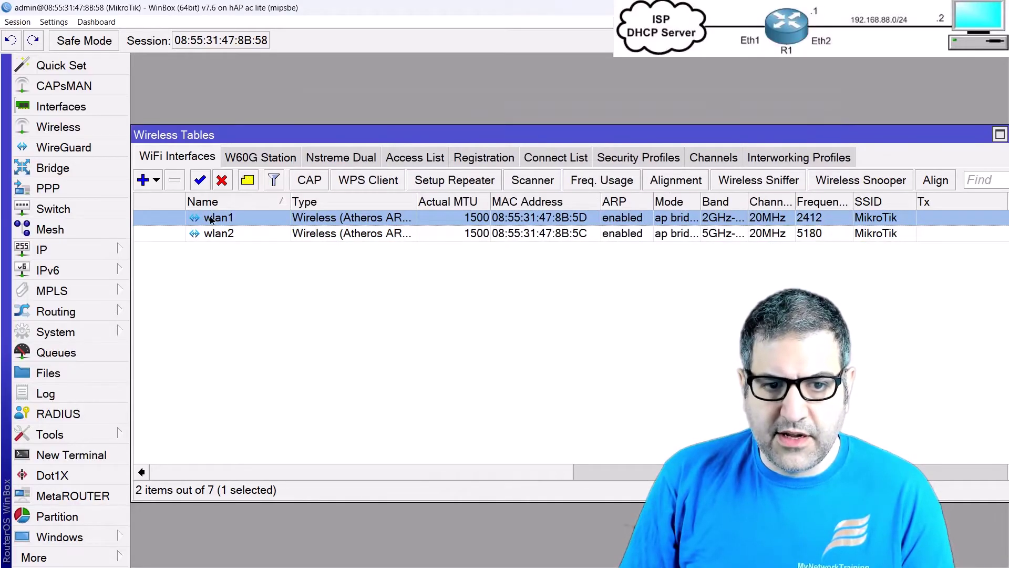
{"action": "double_click", "coordinate": [211, 219]}
{"action": "key", "text": "Escape"}
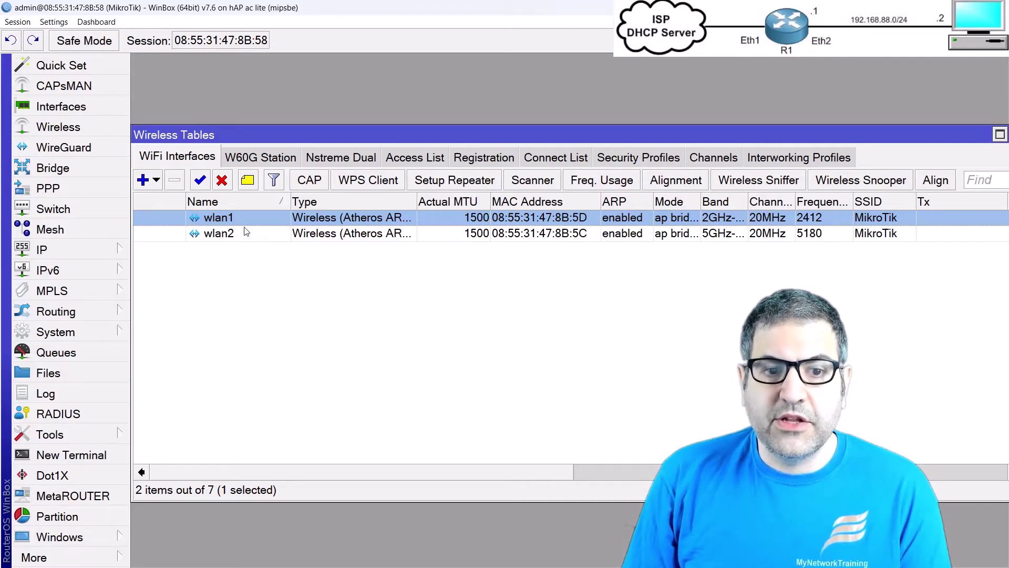
{"action": "left_click", "coordinate": [207, 238]}
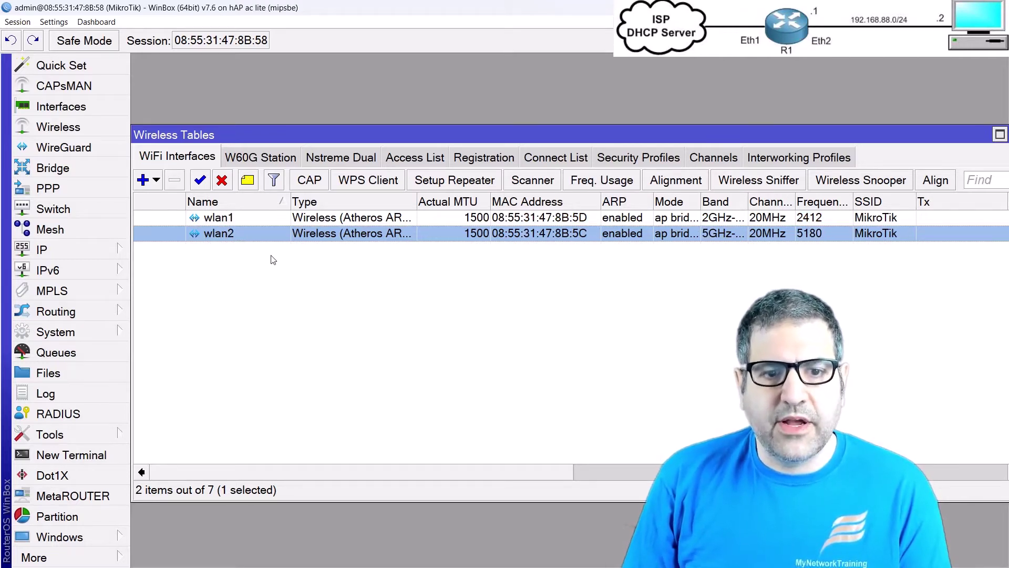
{"action": "key", "text": "Escape"}
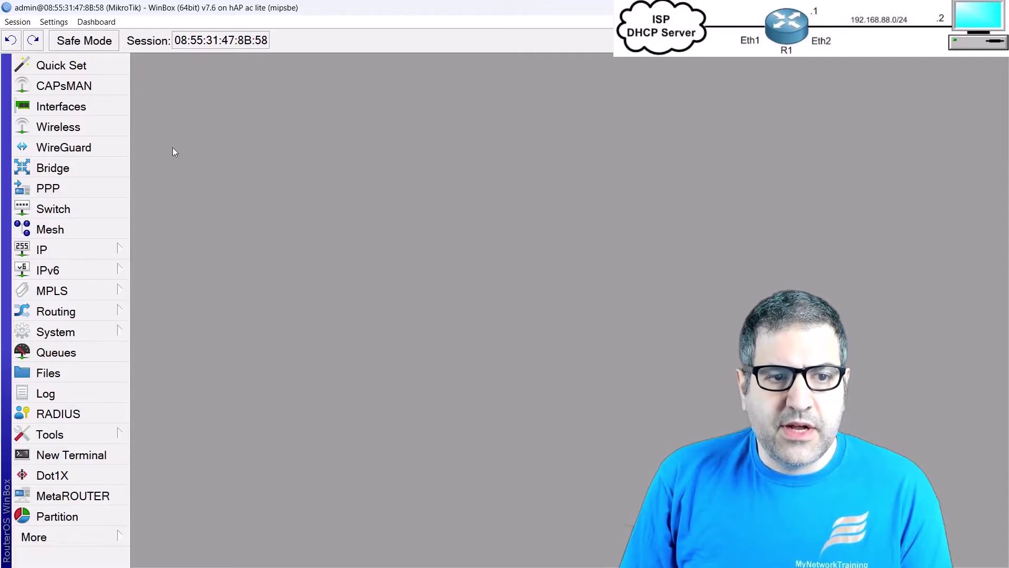
Step: Create a new bridge renamed from bridge1 to bridge-WLAN, then show the Ports list
{"action": "left_click", "coordinate": [68, 170]}
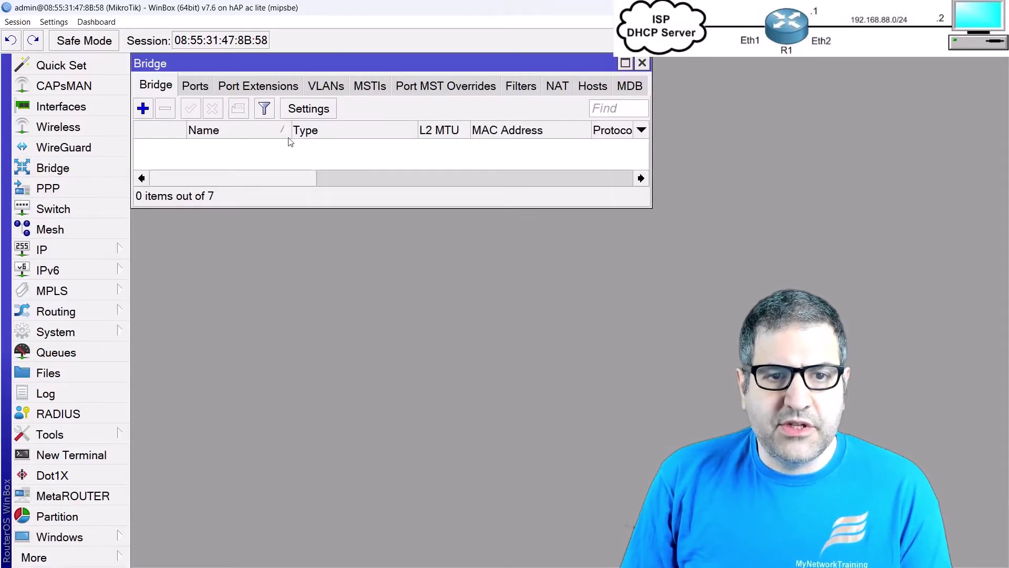
{"action": "left_click", "coordinate": [625, 63]}
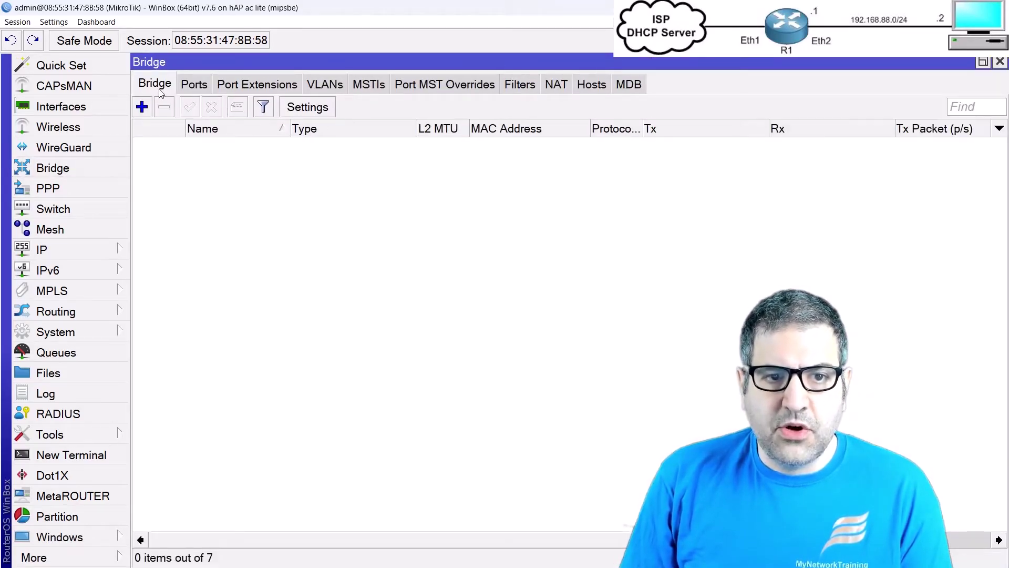
{"action": "left_click", "coordinate": [141, 107]}
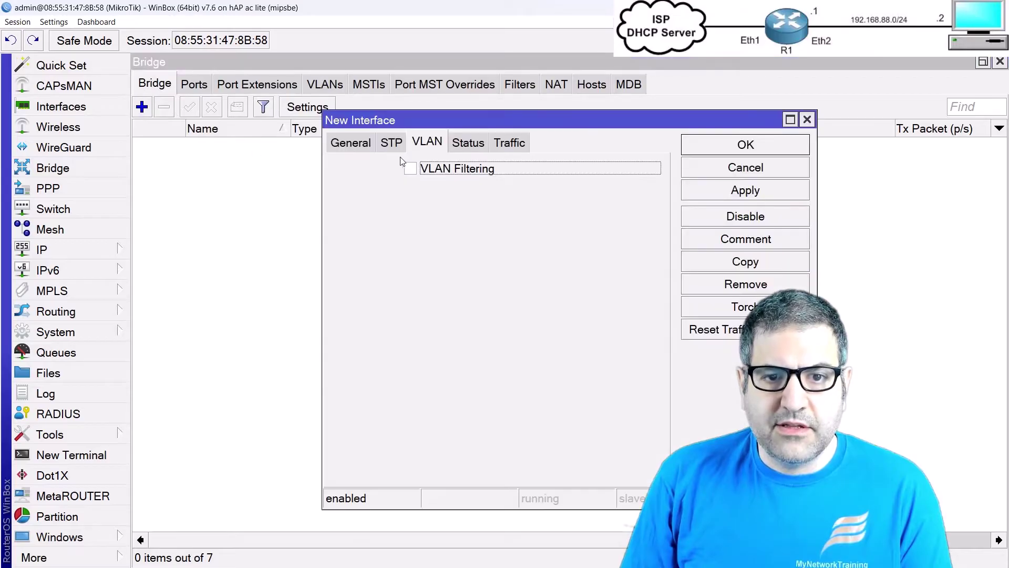
{"action": "left_click", "coordinate": [361, 148]}
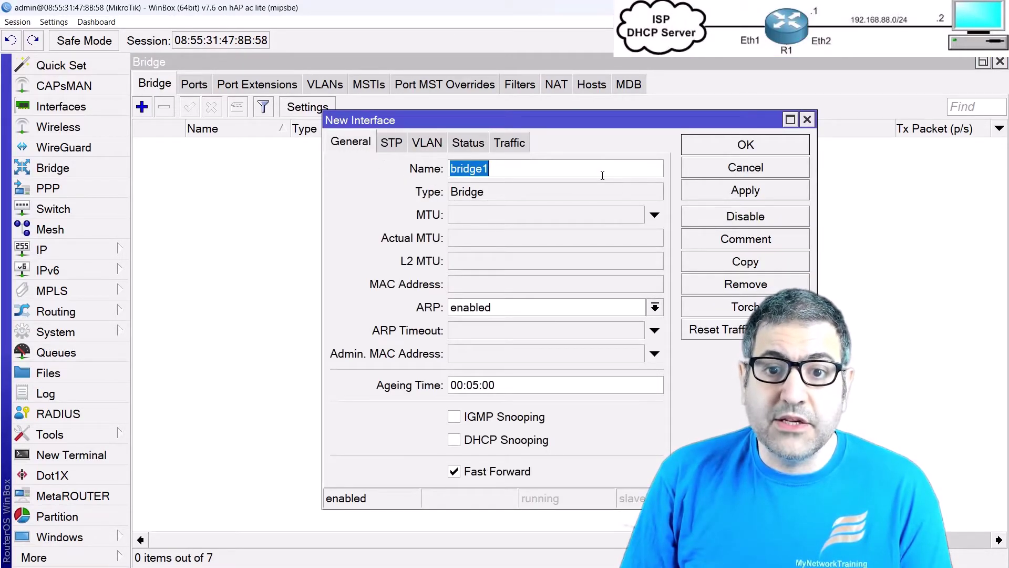
{"action": "left_click", "coordinate": [524, 165]}
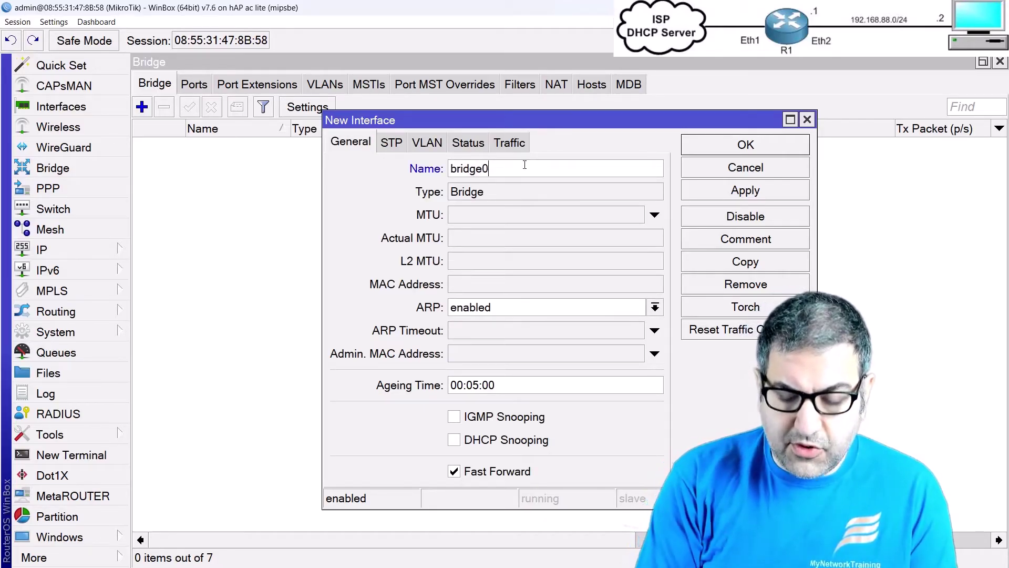
{"action": "key", "text": "BackSpace"}
{"action": "type", "text": "-WLAN"}
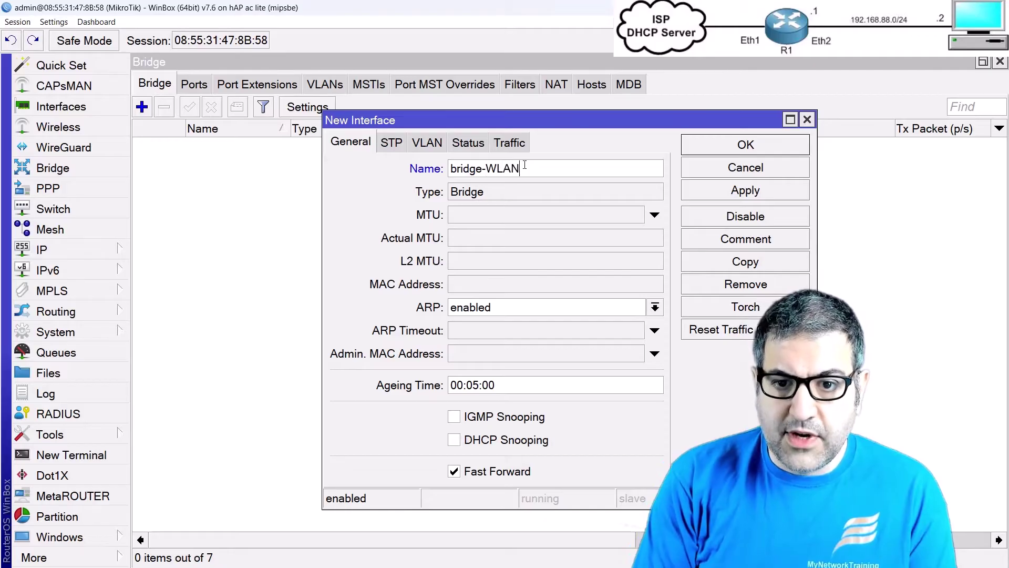
{"action": "left_click", "coordinate": [755, 151]}
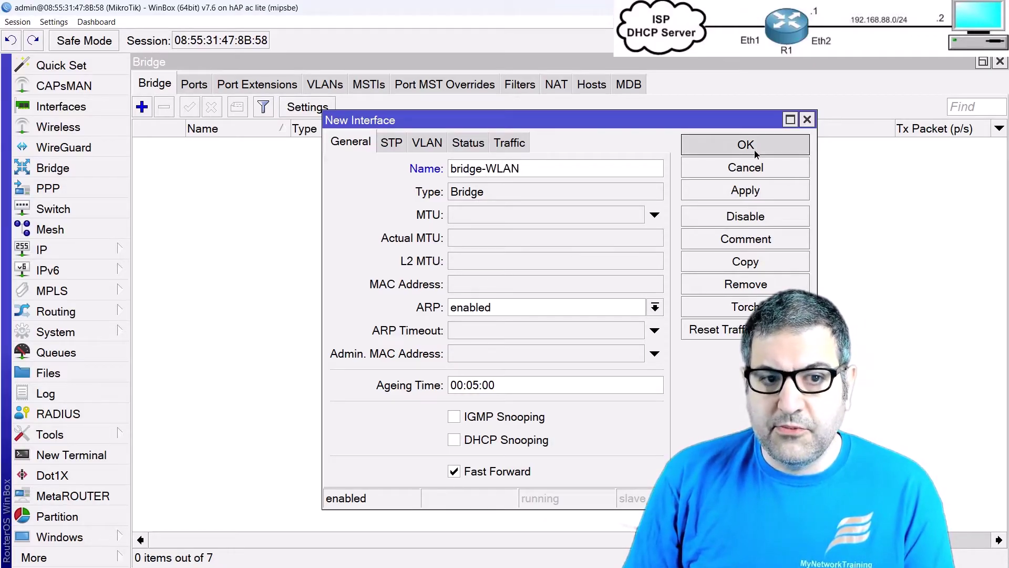
{"action": "left_click", "coordinate": [195, 90]}
Step: Add wlan1 and wlan2 as bridge-WLAN ports, then close the Bridge window
{"action": "left_click", "coordinate": [142, 107]}
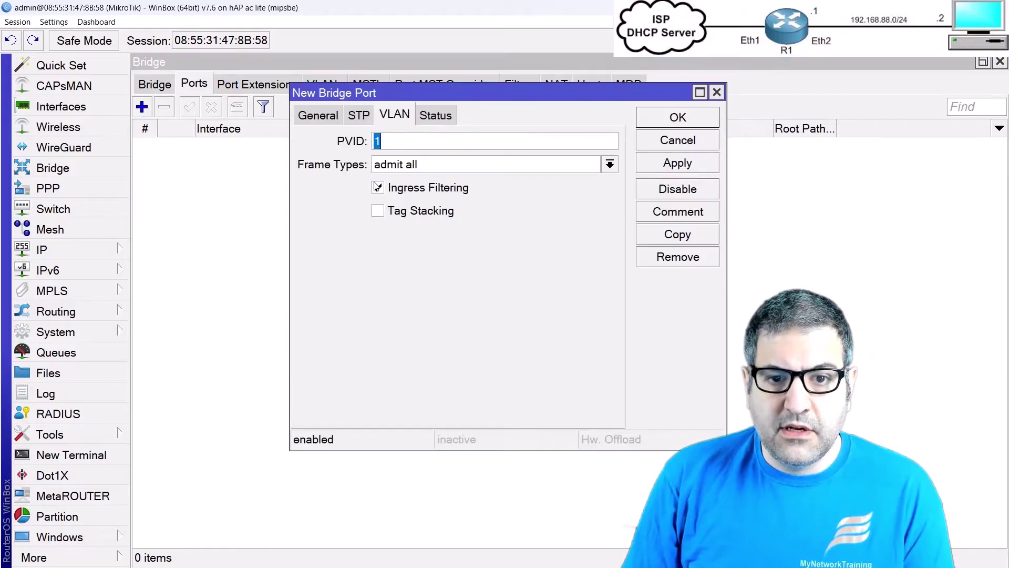
{"action": "left_click", "coordinate": [318, 115]}
{"action": "left_click", "coordinate": [427, 146]}
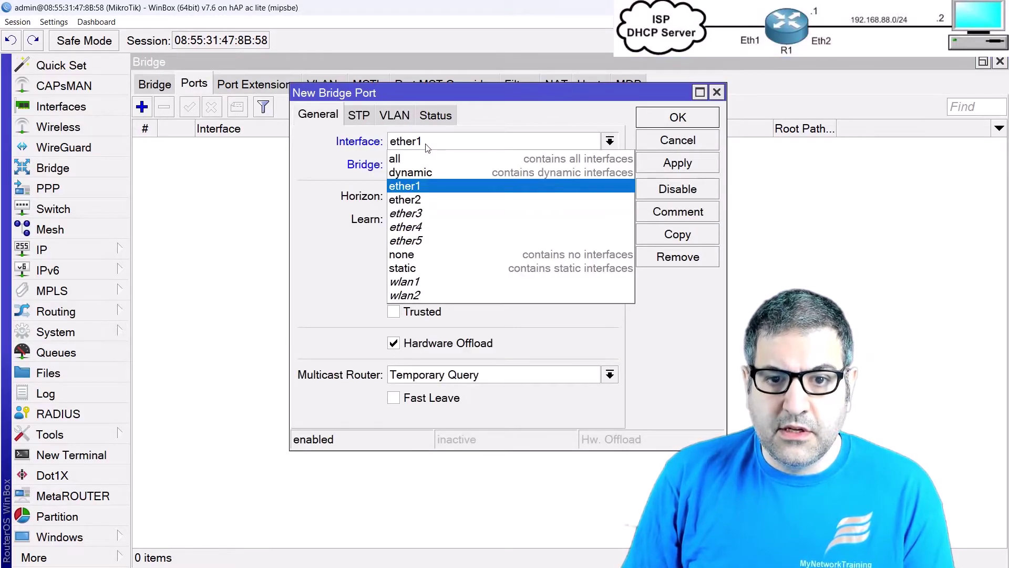
{"action": "left_click", "coordinate": [423, 282]}
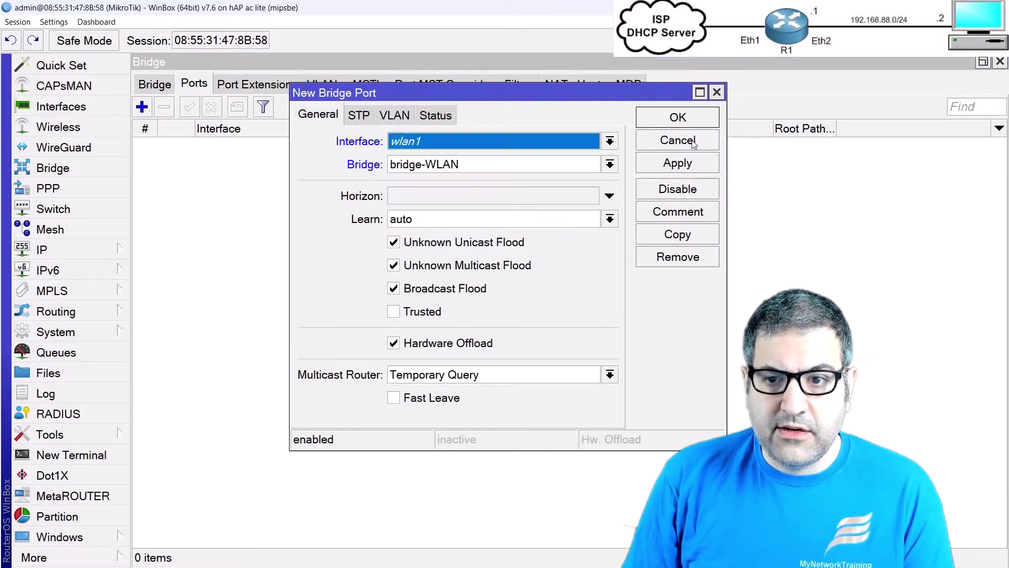
{"action": "left_click", "coordinate": [688, 119]}
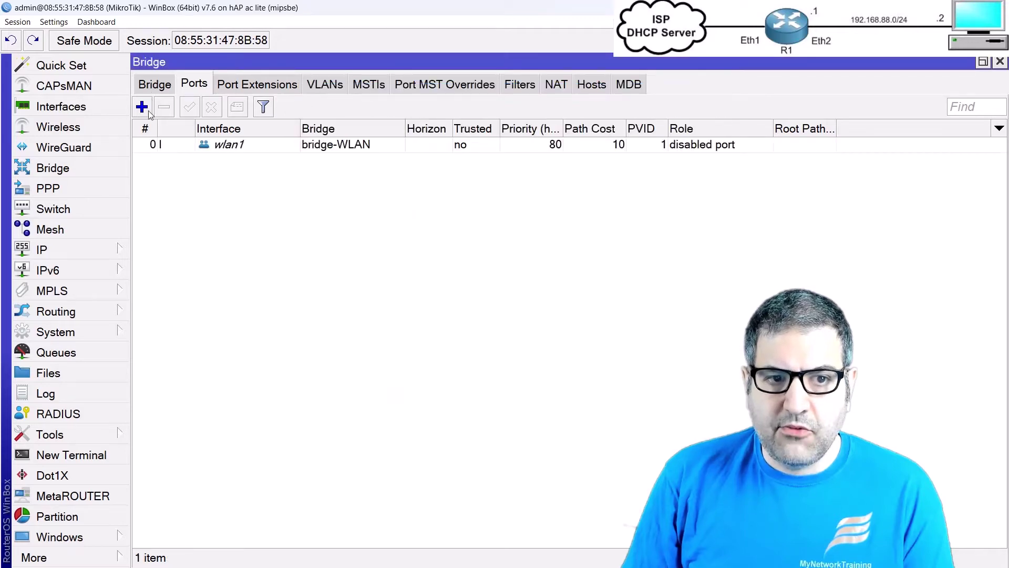
{"action": "left_click", "coordinate": [142, 107]}
{"action": "left_click", "coordinate": [481, 142]}
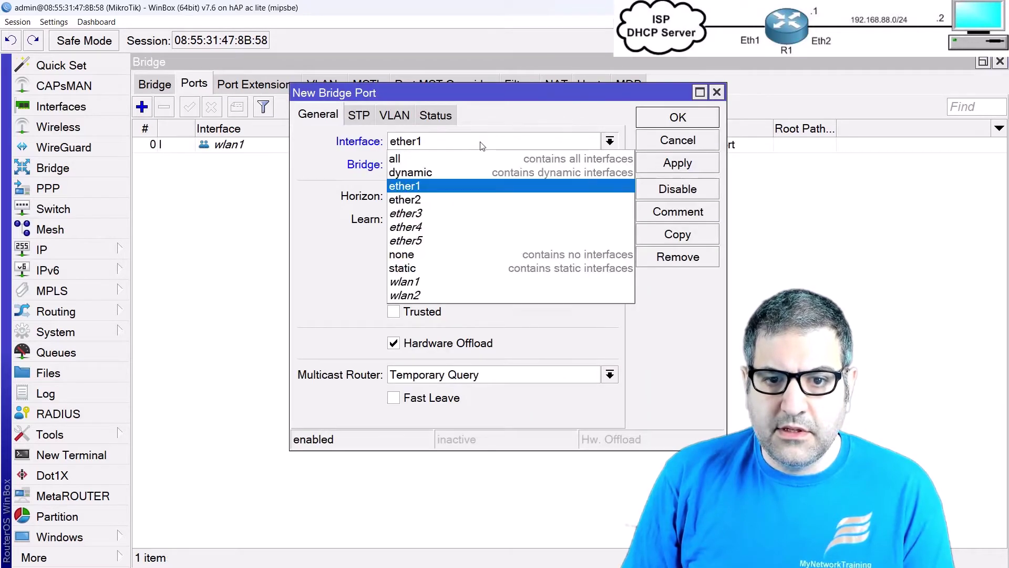
{"action": "left_click", "coordinate": [420, 295]}
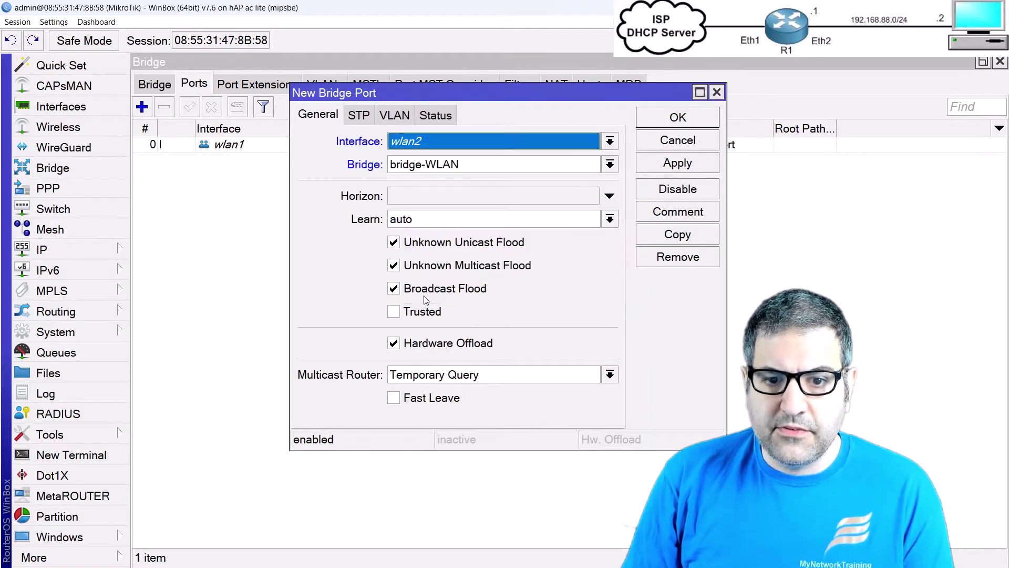
{"action": "left_click", "coordinate": [683, 121]}
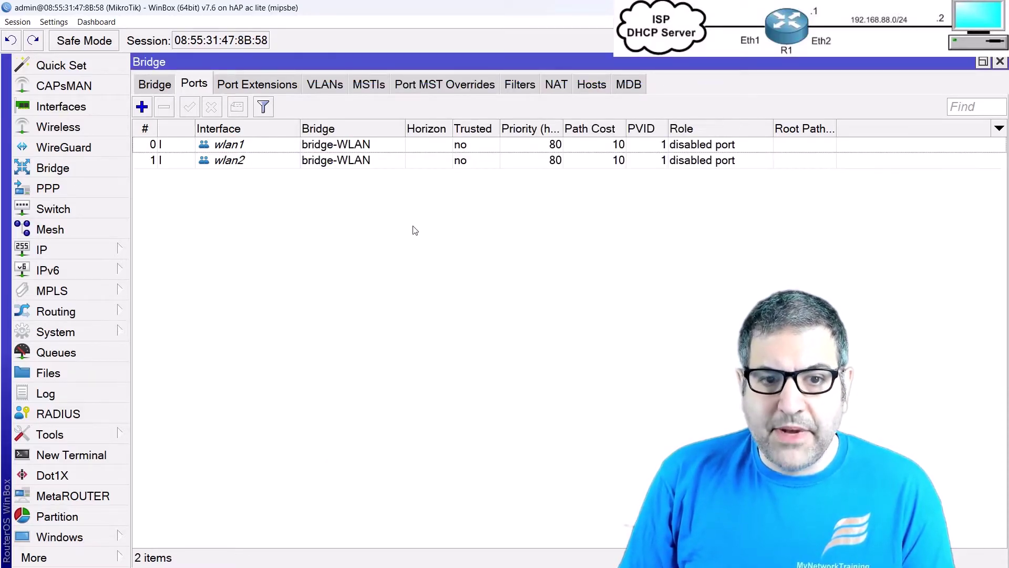
{"action": "key", "text": "Escape"}
Step: Set wlan1's VLAN Mode to use tag with VLAN ID 10 and save it
{"action": "left_click", "coordinate": [57, 127]}
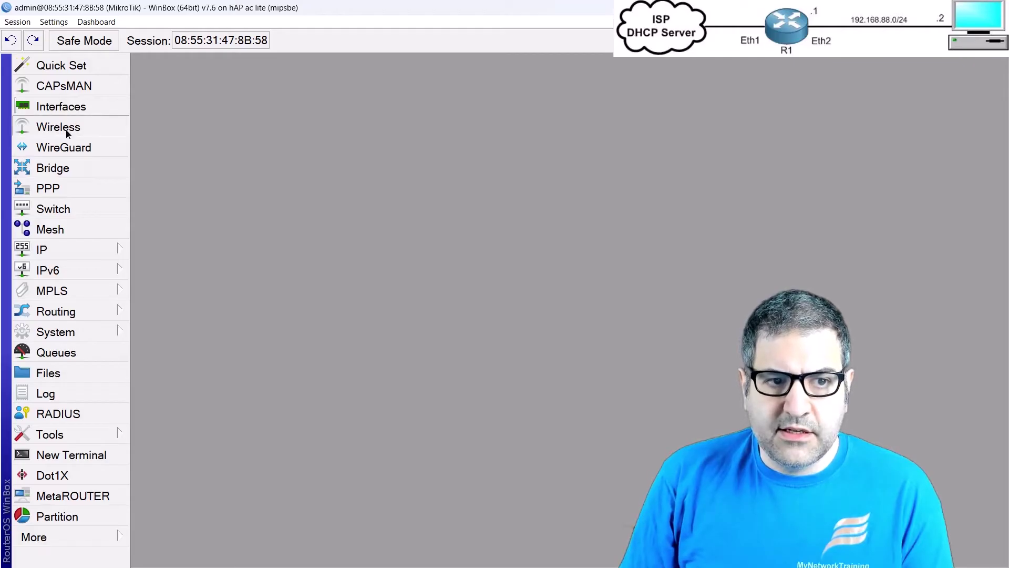
{"action": "left_click", "coordinate": [230, 221]}
{"action": "double_click", "coordinate": [229, 221]}
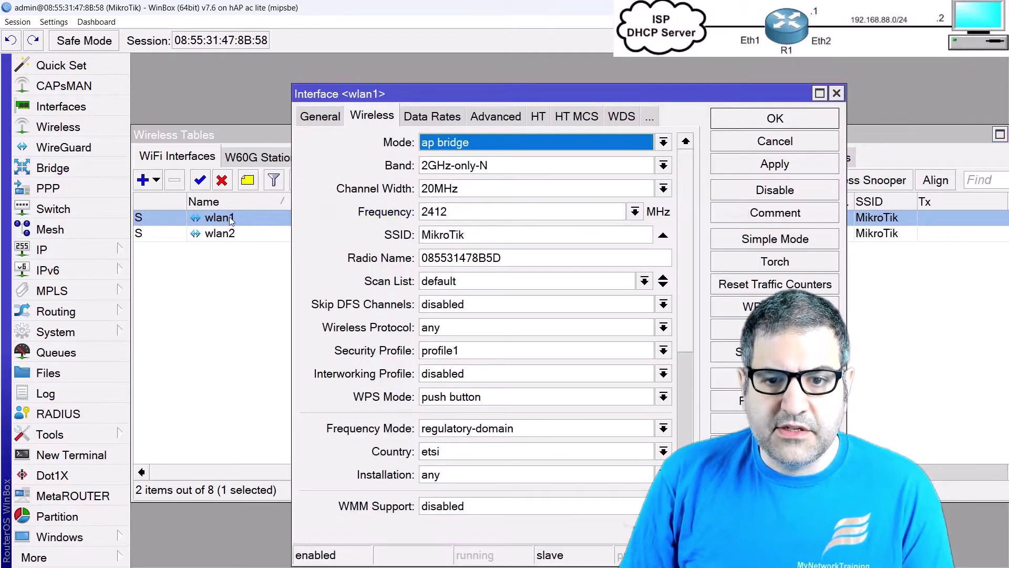
{"action": "left_click_drag", "start_coordinate": [429, 95], "coordinate": [309, 64]}
{"action": "scroll", "coordinate": [430, 245], "scroll_direction": "down", "scroll_amount": 5}
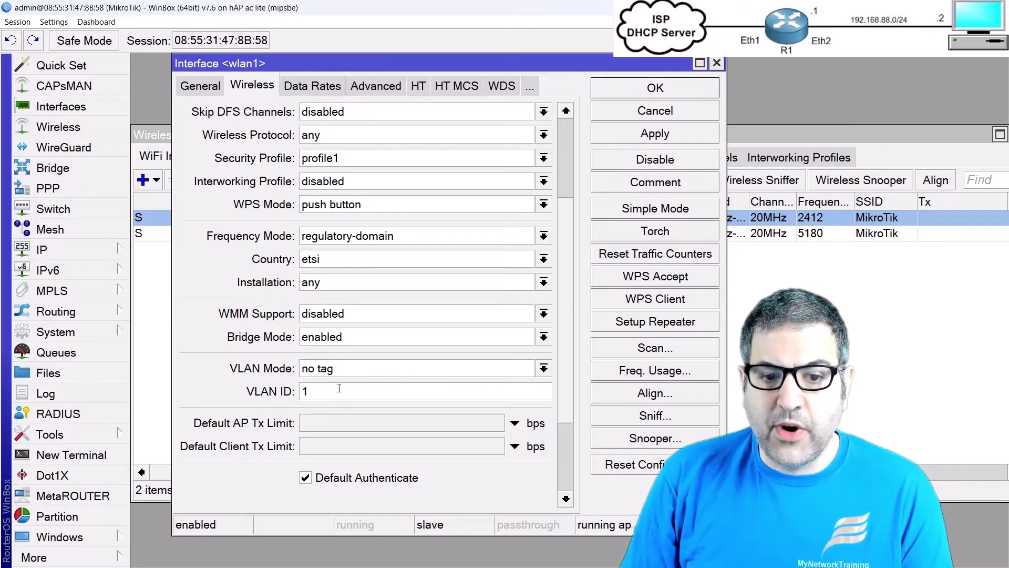
{"action": "left_click", "coordinate": [458, 373]}
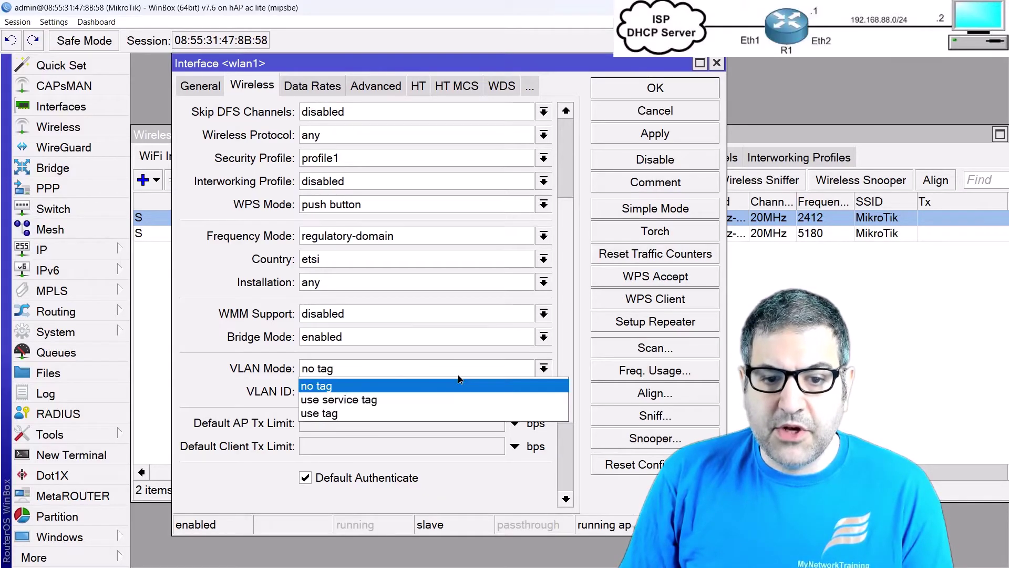
{"action": "left_click", "coordinate": [337, 413]}
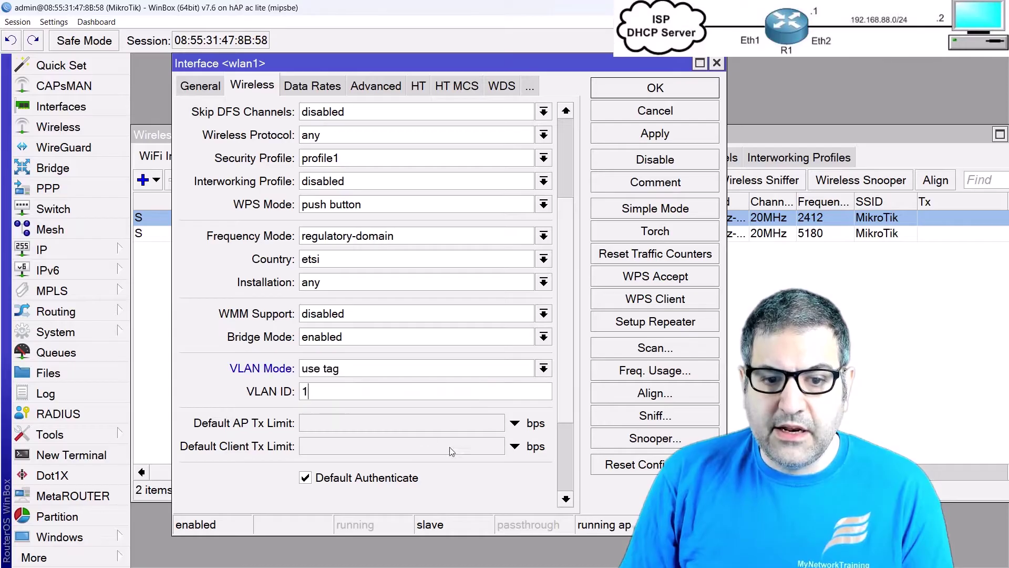
{"action": "type", "text": "0"}
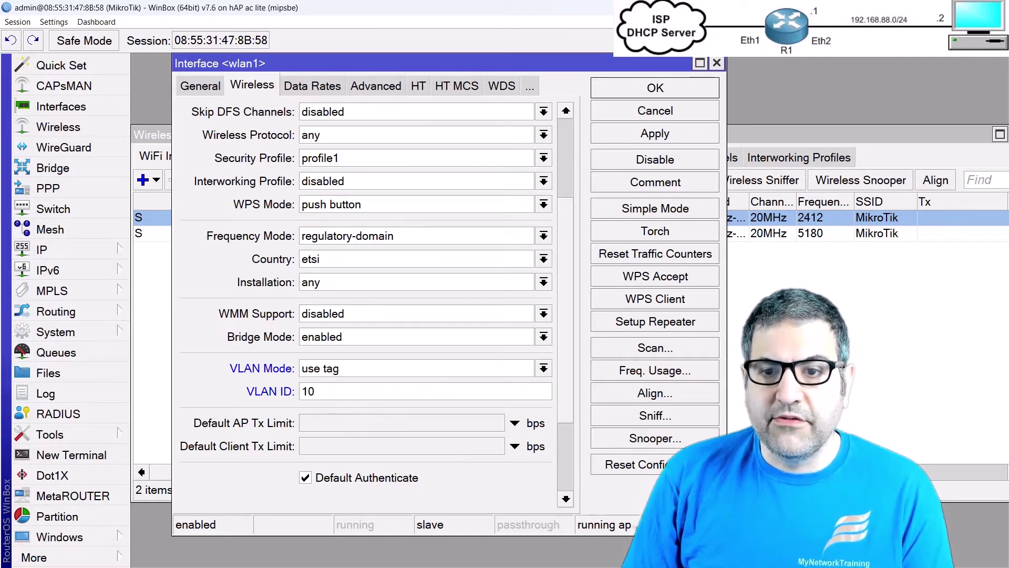
{"action": "left_click", "coordinate": [662, 89]}
Step: On wlan2's Wireless settings, set VLAN Mode to use tag with VLAN ID 10 and apply
{"action": "double_click", "coordinate": [257, 239]}
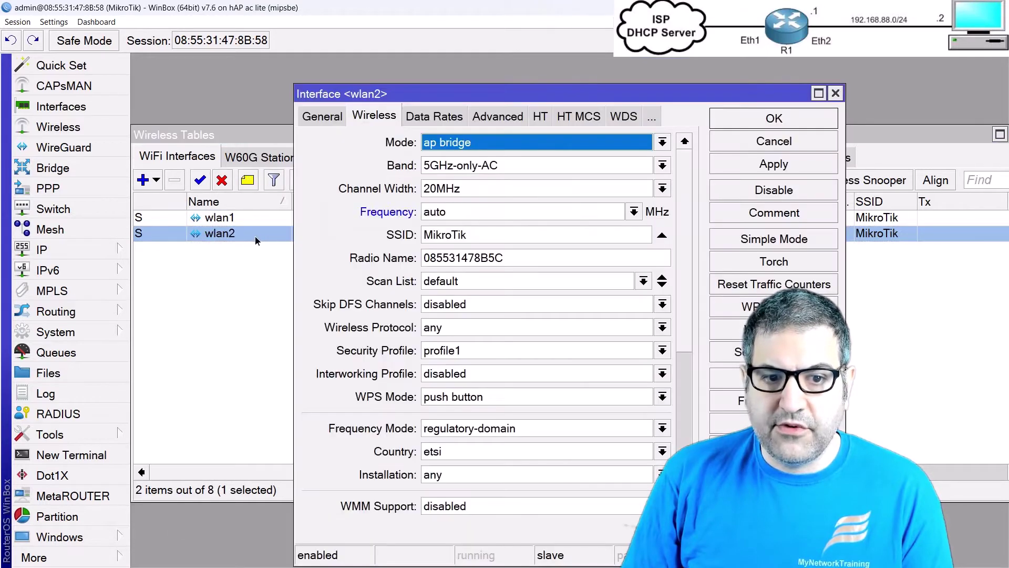
{"action": "scroll", "coordinate": [446, 253], "scroll_direction": "down", "scroll_amount": 6}
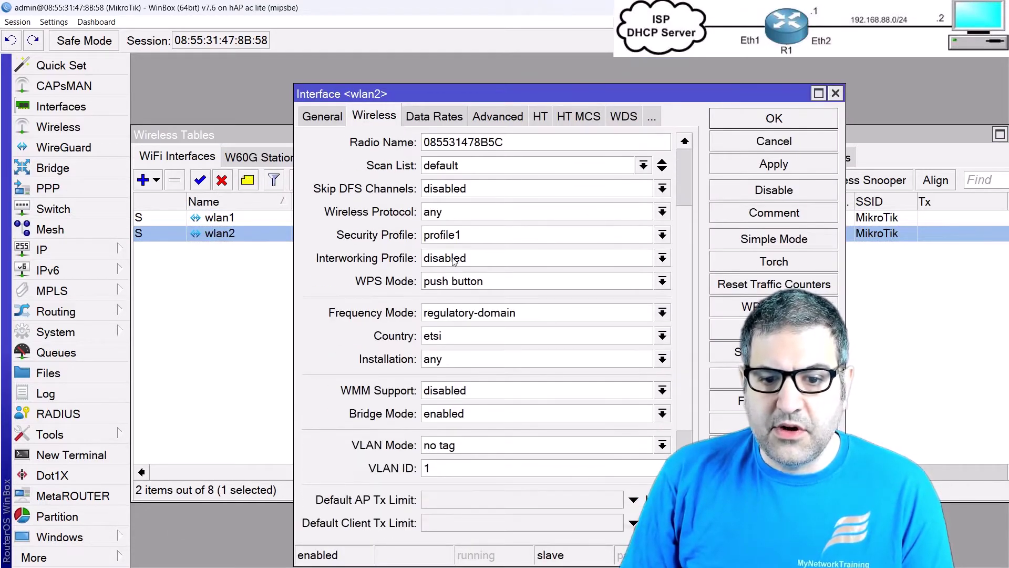
{"action": "left_click_drag", "start_coordinate": [476, 100], "coordinate": [367, 69]}
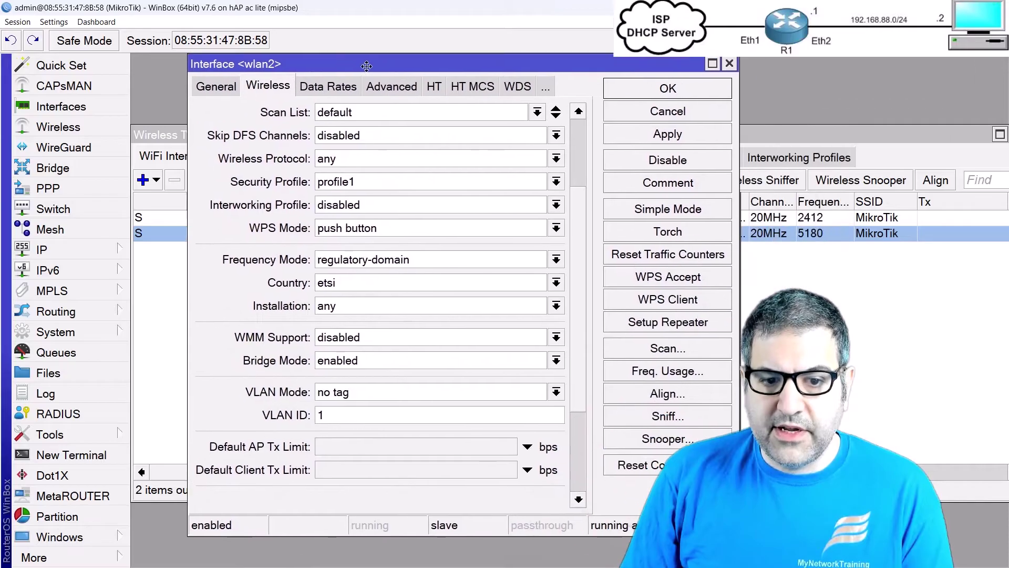
{"action": "left_click", "coordinate": [361, 397]}
{"action": "left_click", "coordinate": [365, 435]}
{"action": "key", "text": "Tab"}
{"action": "type", "text": "10"}
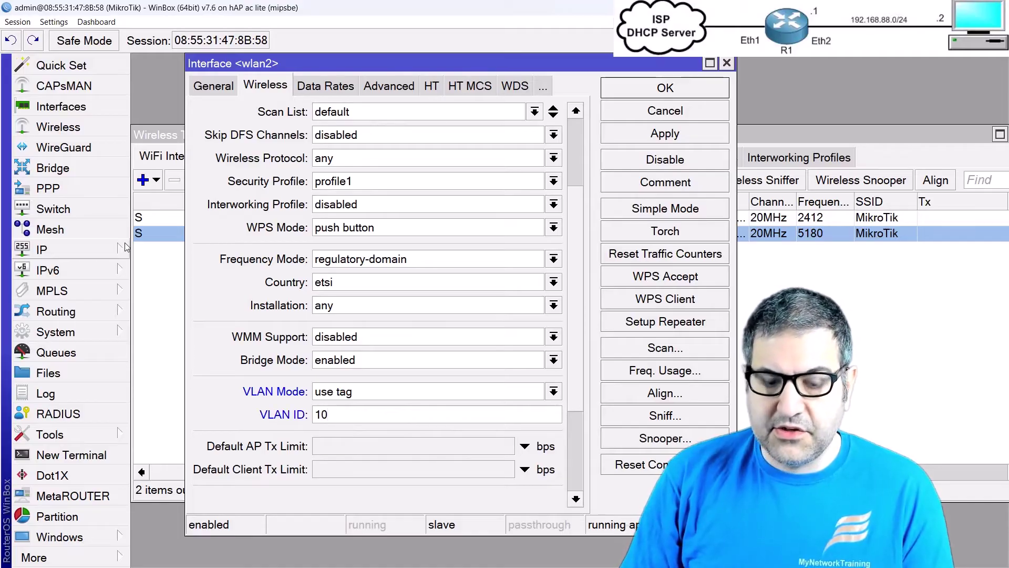
{"action": "left_click", "coordinate": [685, 98]}
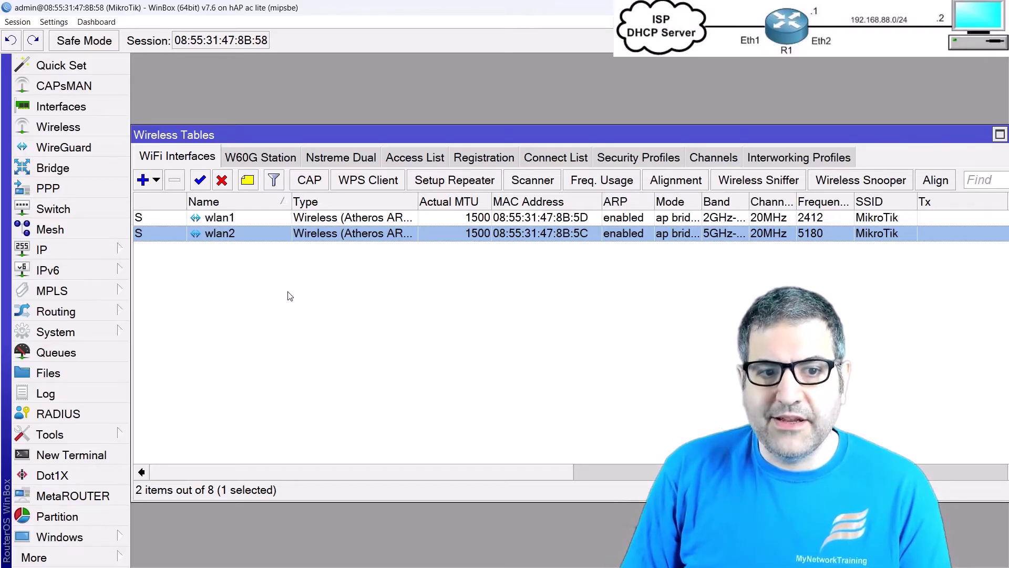
Step: Add a new VLAN interface named vlan10 with VLAN ID 10 on bridge-WLAN
{"action": "key", "text": "Escape"}
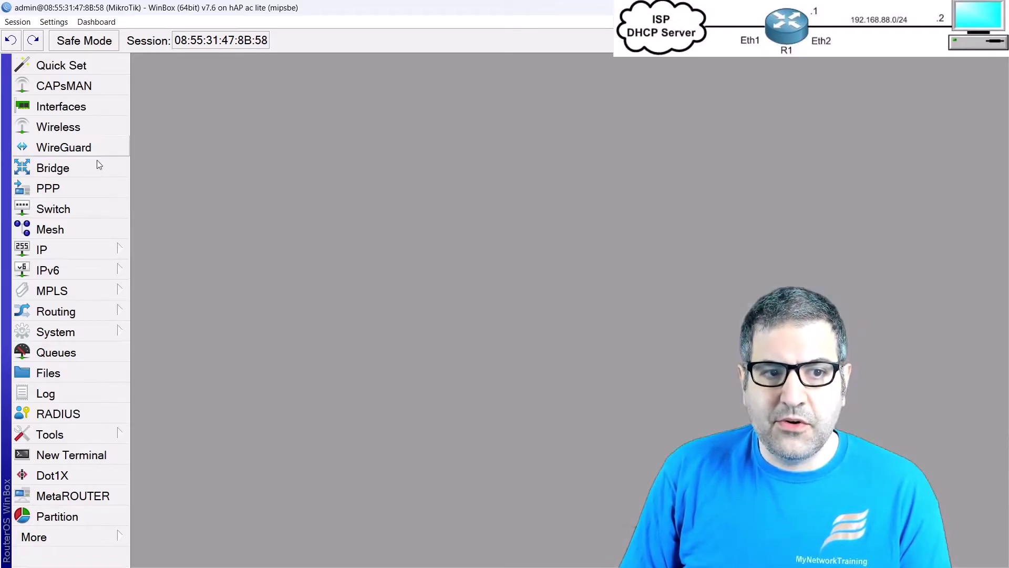
{"action": "left_click", "coordinate": [50, 111]}
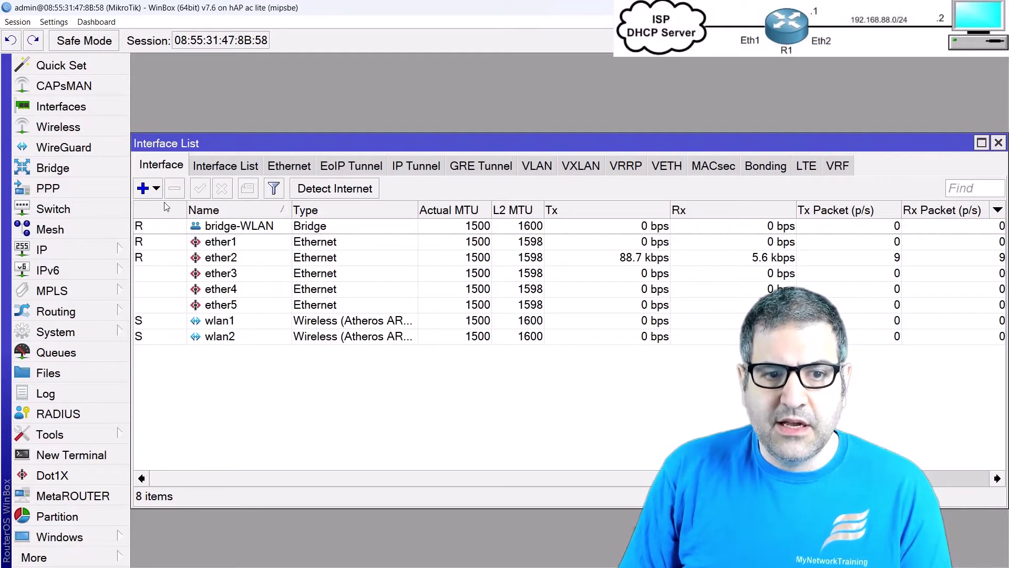
{"action": "left_click", "coordinate": [152, 192]}
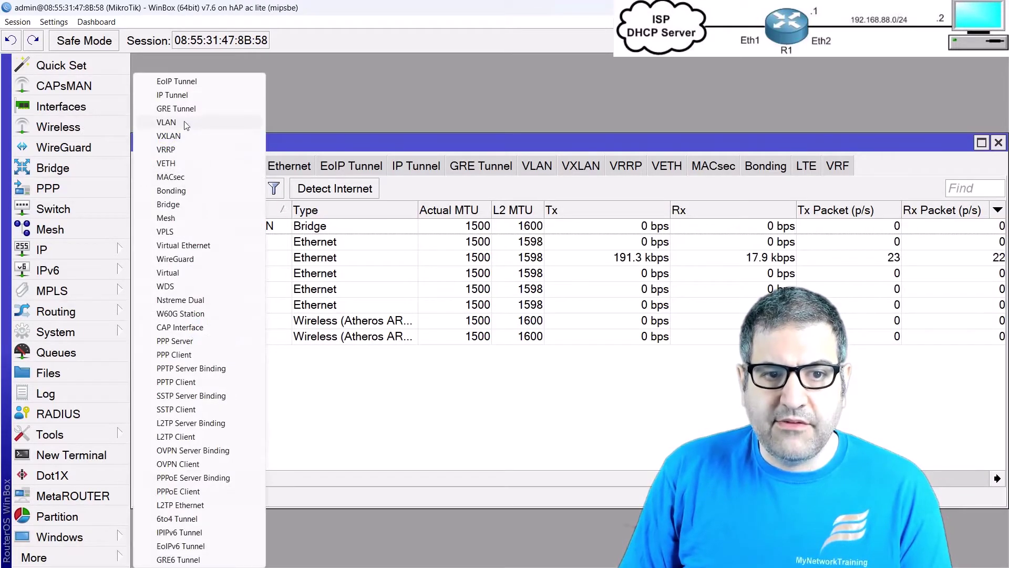
{"action": "left_click", "coordinate": [185, 124]}
{"action": "left_click", "coordinate": [461, 187]}
{"action": "type", "text": "0"}
{"action": "key", "text": "Tab"}
{"action": "key", "text": "Tab"}
{"action": "key", "text": "Tab"}
{"action": "key", "text": "Tab"}
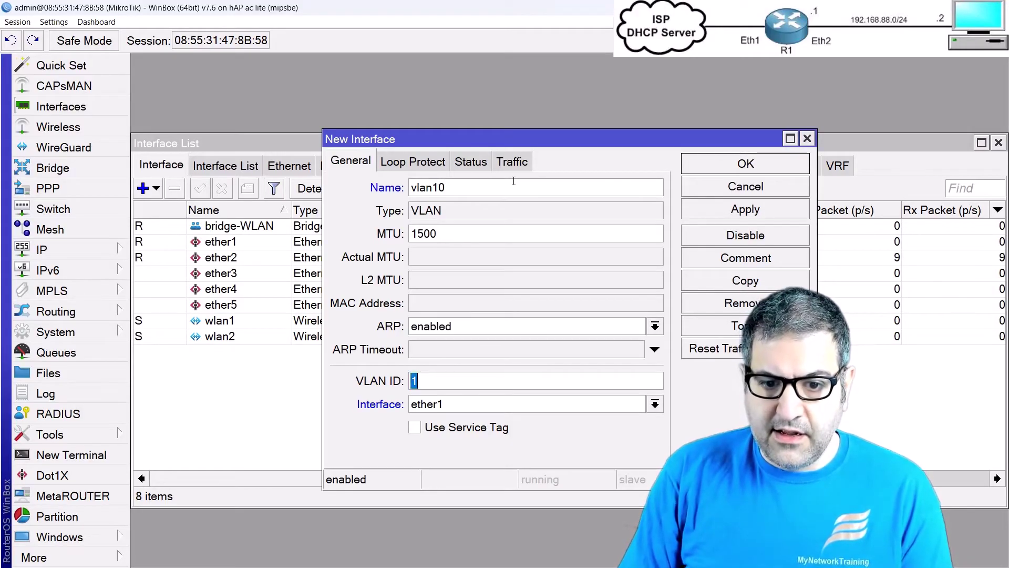
{"action": "type", "text": "0"}
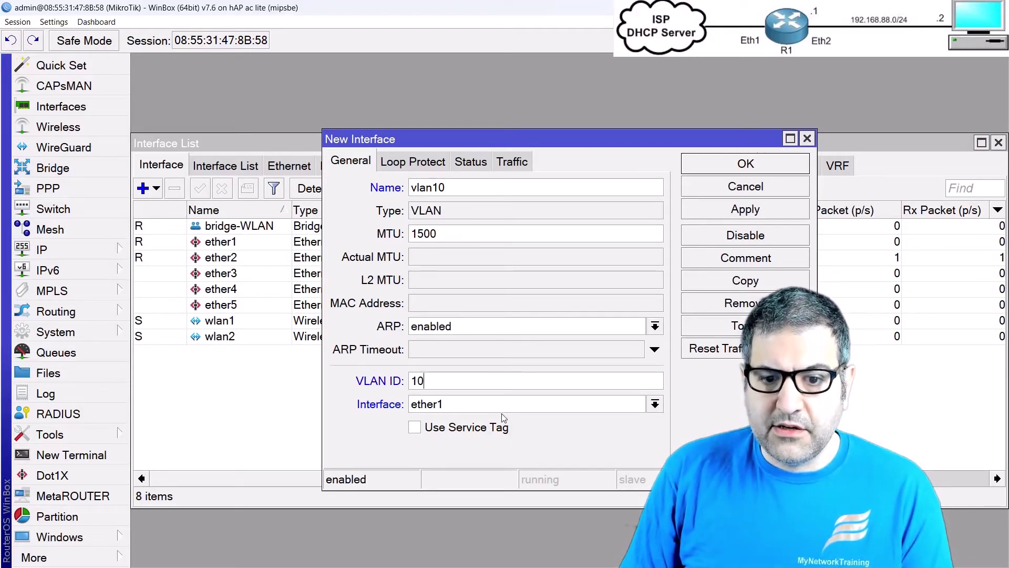
{"action": "left_click", "coordinate": [478, 411]}
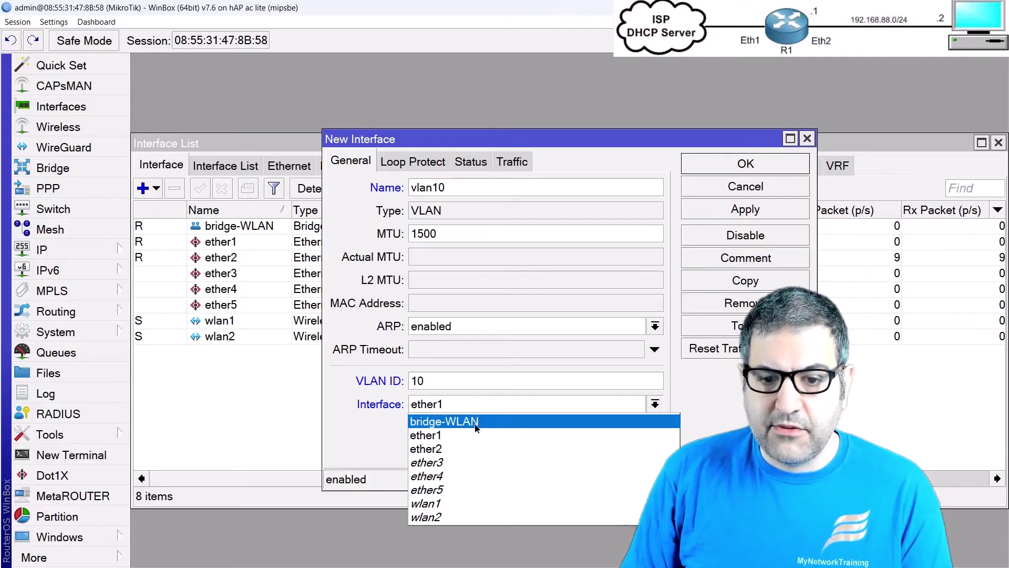
{"action": "left_click", "coordinate": [475, 426]}
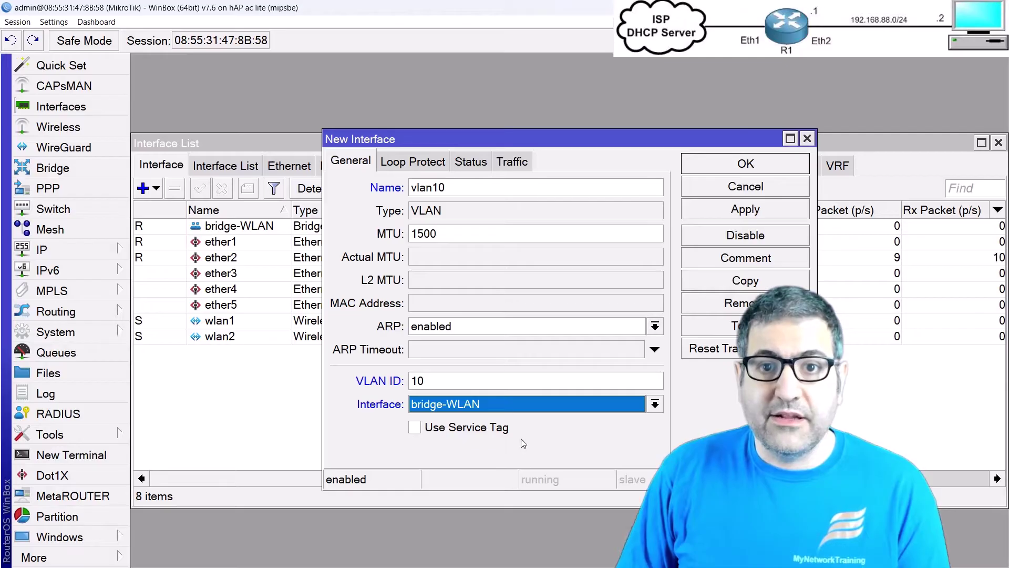
{"action": "left_click", "coordinate": [753, 171]}
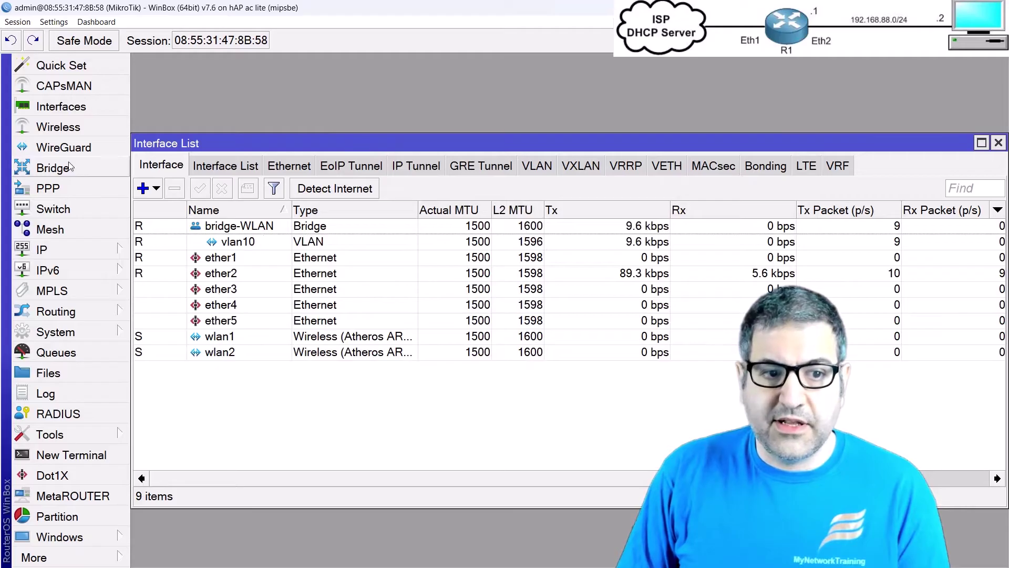
Step: Add the address 10.10.10.1/24 in IP > Addresses, assigned to interface vlan10
{"action": "left_click", "coordinate": [75, 252]}
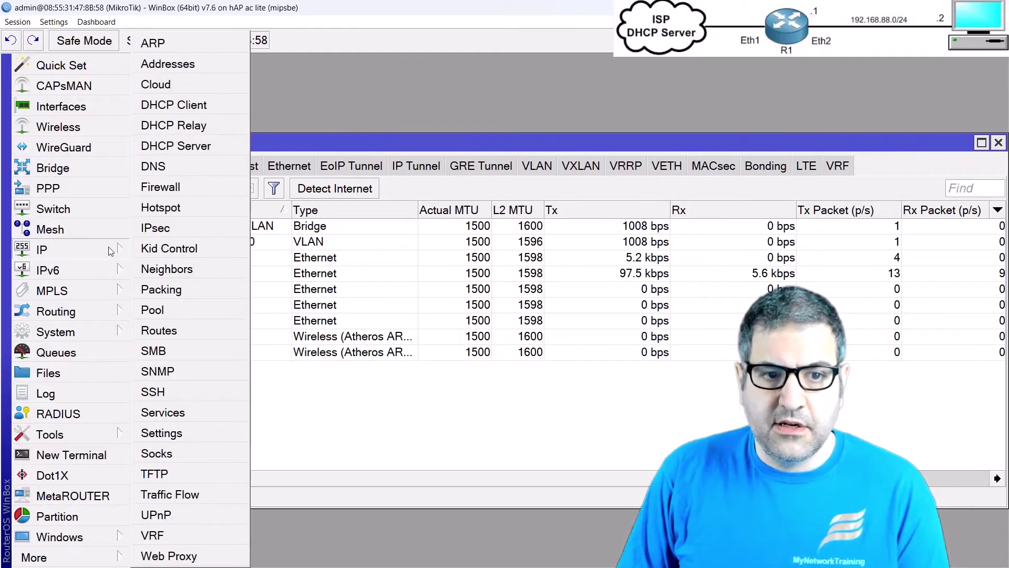
{"action": "left_click", "coordinate": [168, 65]}
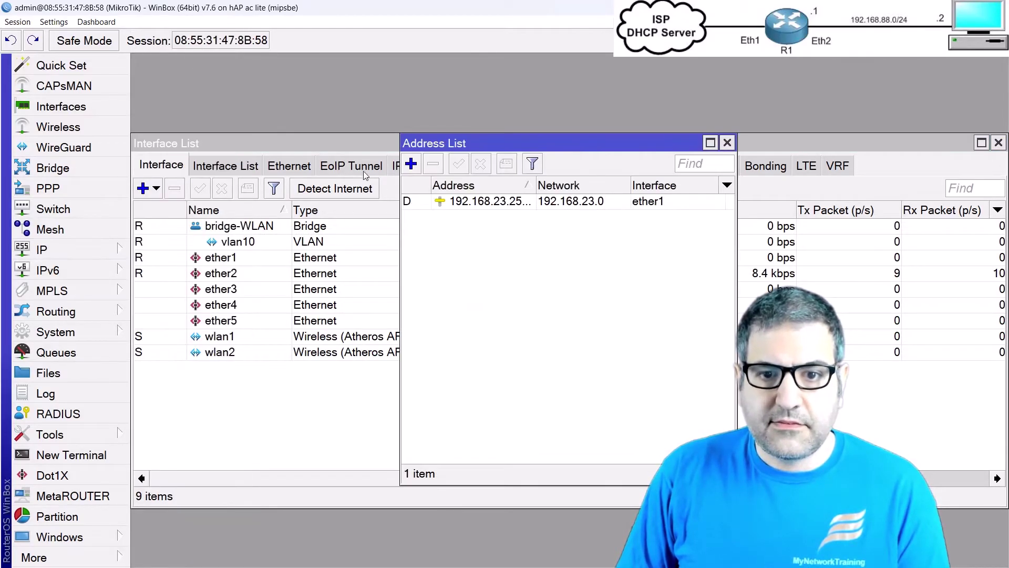
{"action": "left_click", "coordinate": [416, 167]}
{"action": "type", "text": "1"}
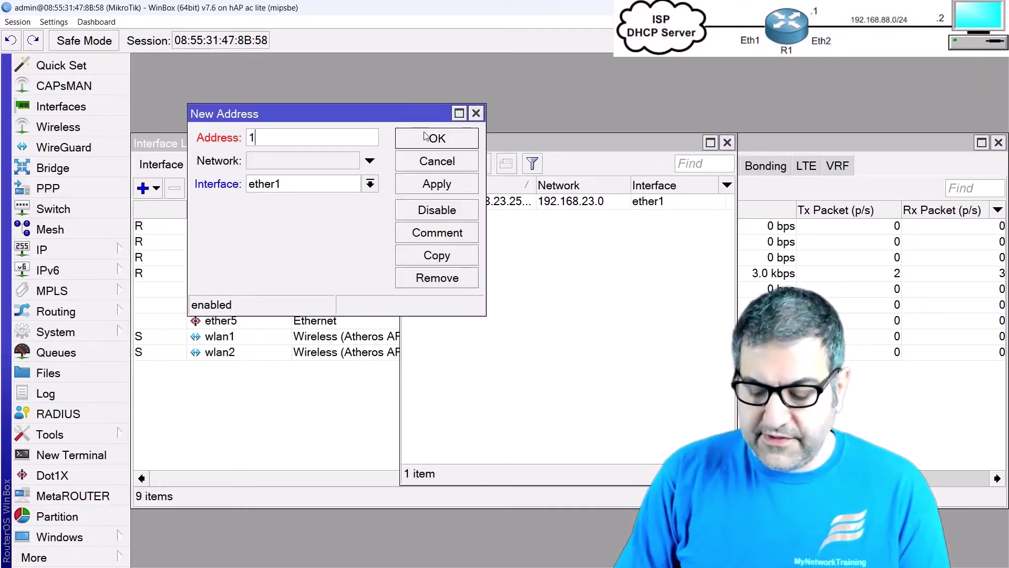
{"action": "type", "text": "0.10.10.1"}
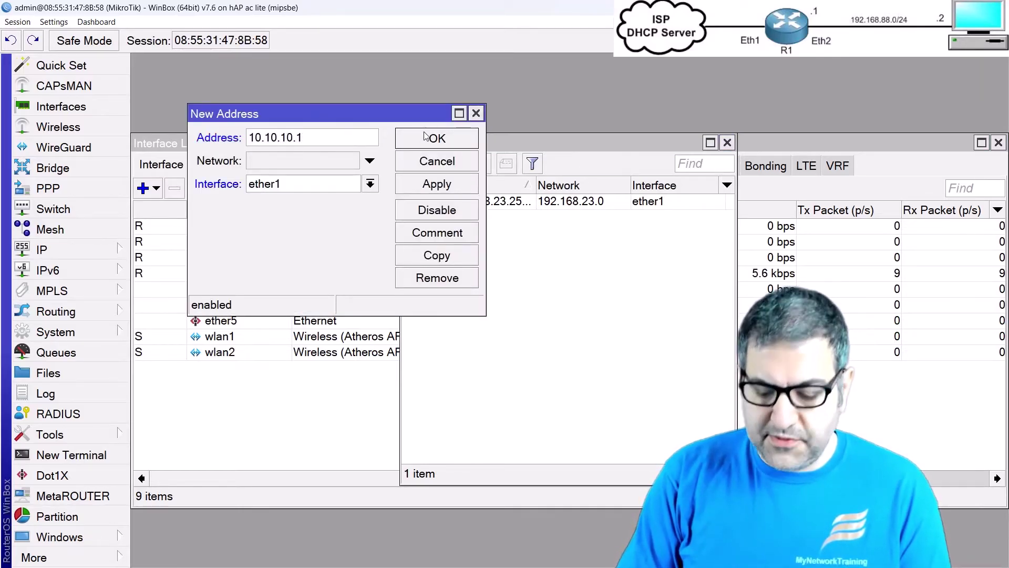
{"action": "type", "text": "/24"}
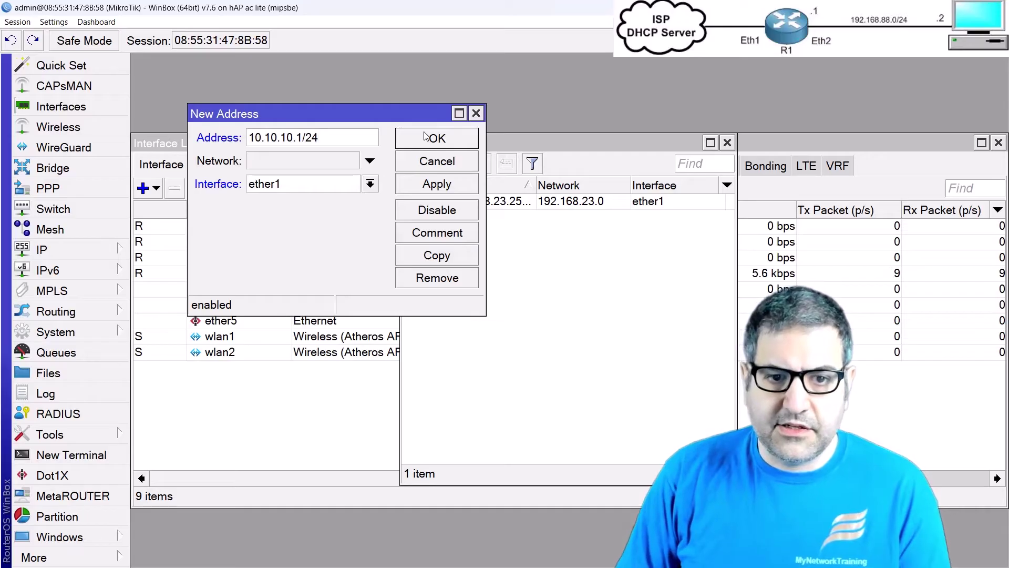
{"action": "left_click", "coordinate": [289, 185]}
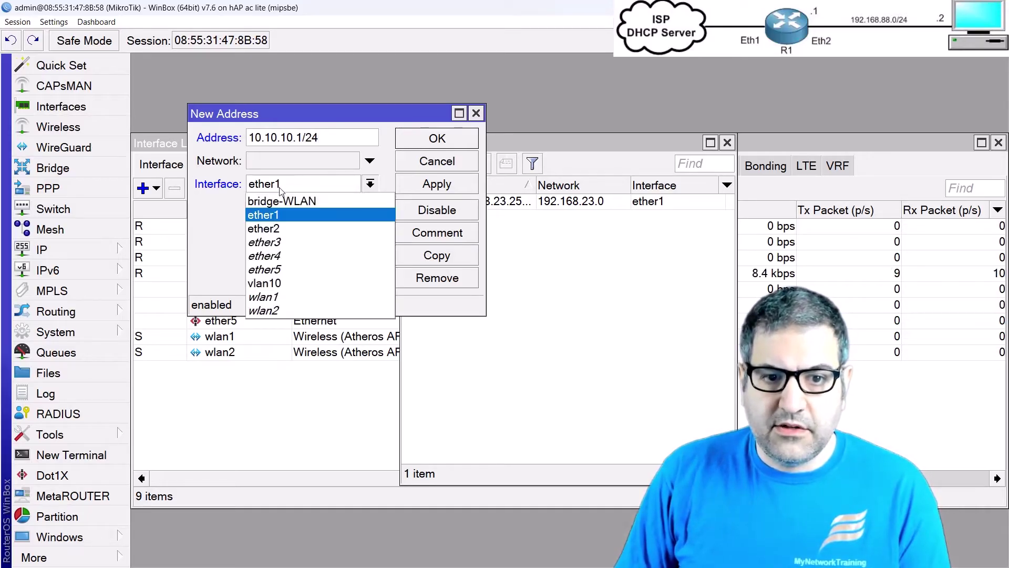
{"action": "left_click", "coordinate": [279, 295]}
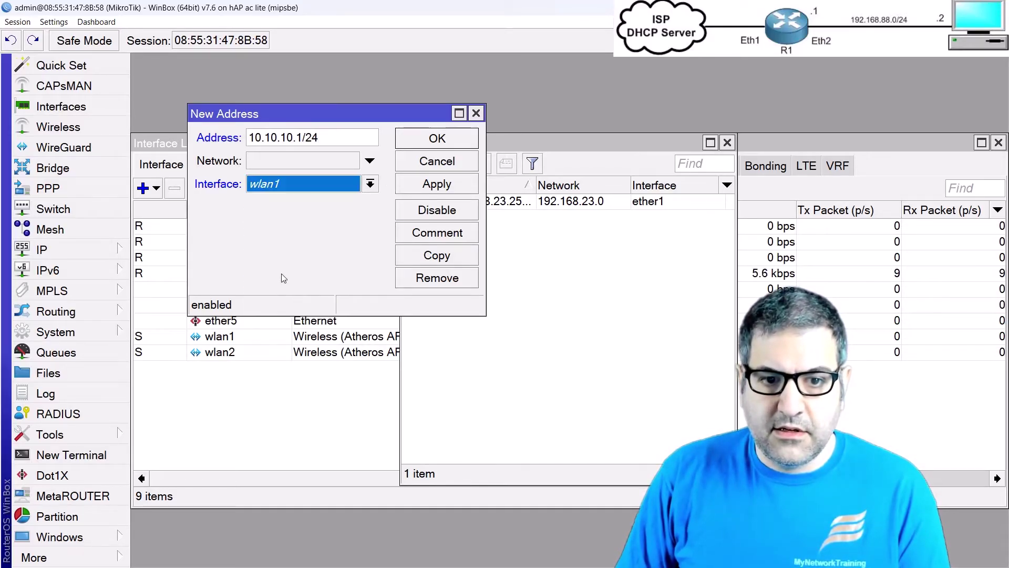
{"action": "left_click", "coordinate": [282, 184]}
{"action": "left_click", "coordinate": [331, 283]}
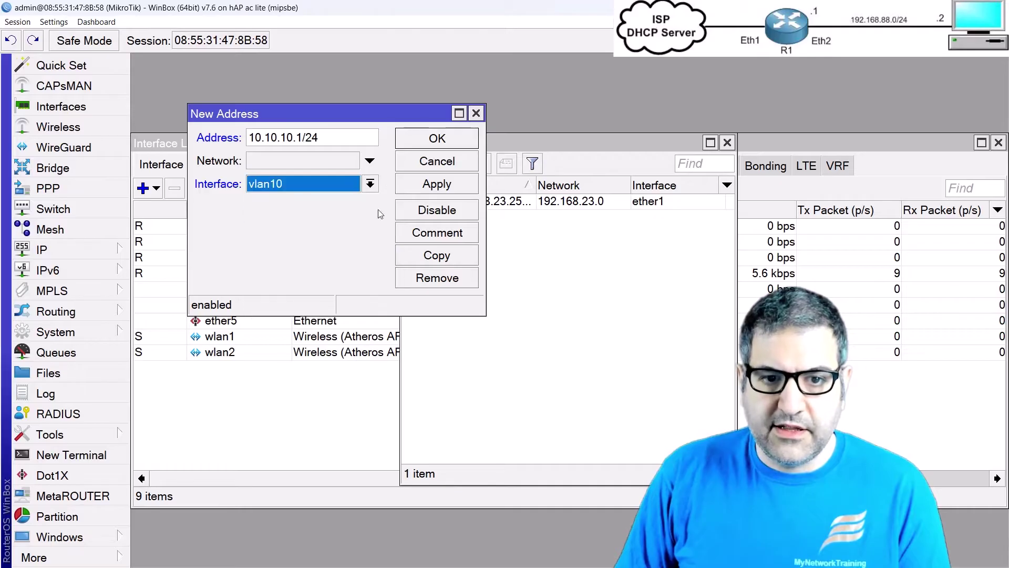
{"action": "left_click", "coordinate": [458, 137]}
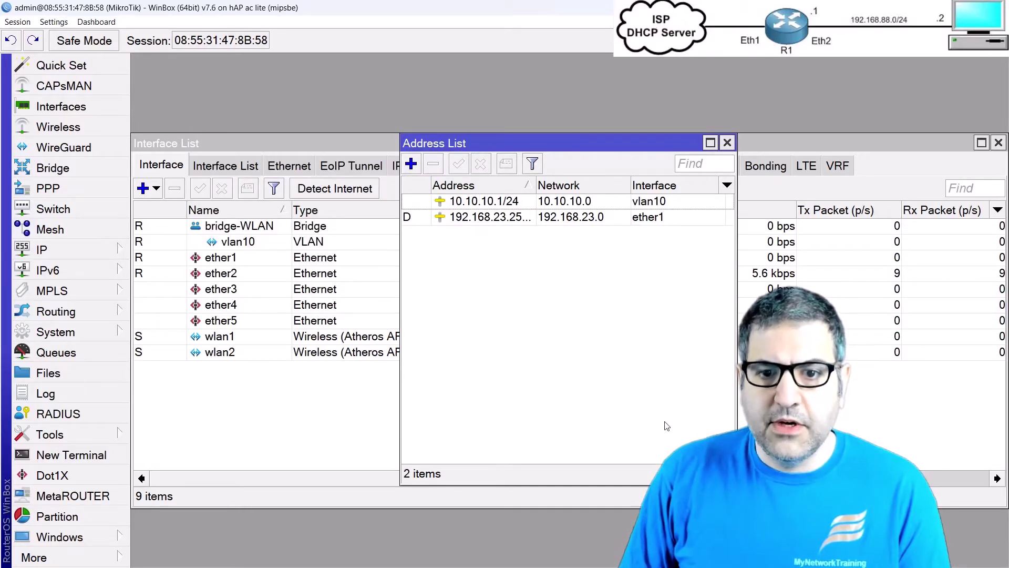
{"action": "left_click", "coordinate": [169, 310]}
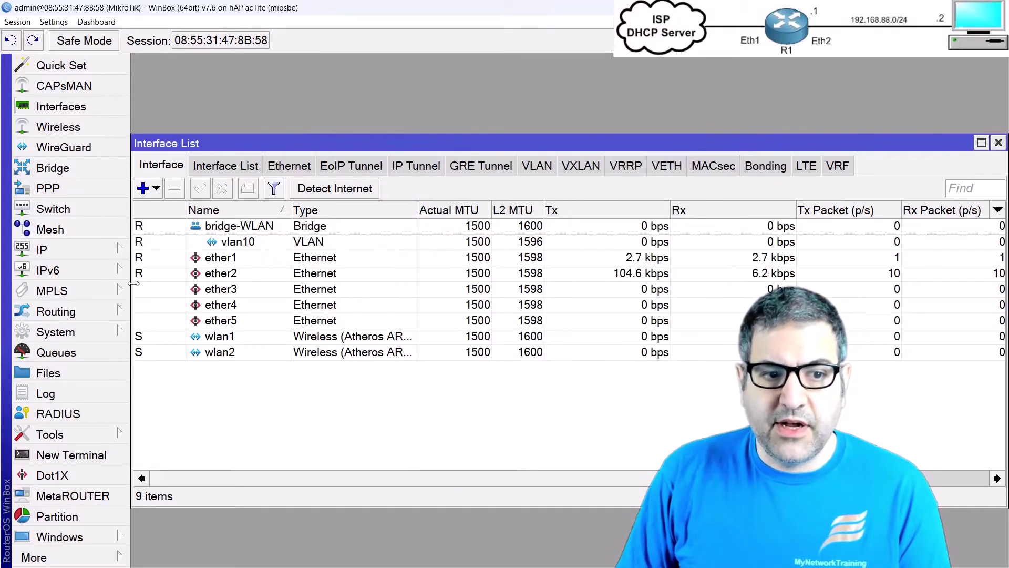
Step: Start the DHCP Setup wizard from IP > DHCP Server with vlan10 as the interface
{"action": "left_click", "coordinate": [61, 251]}
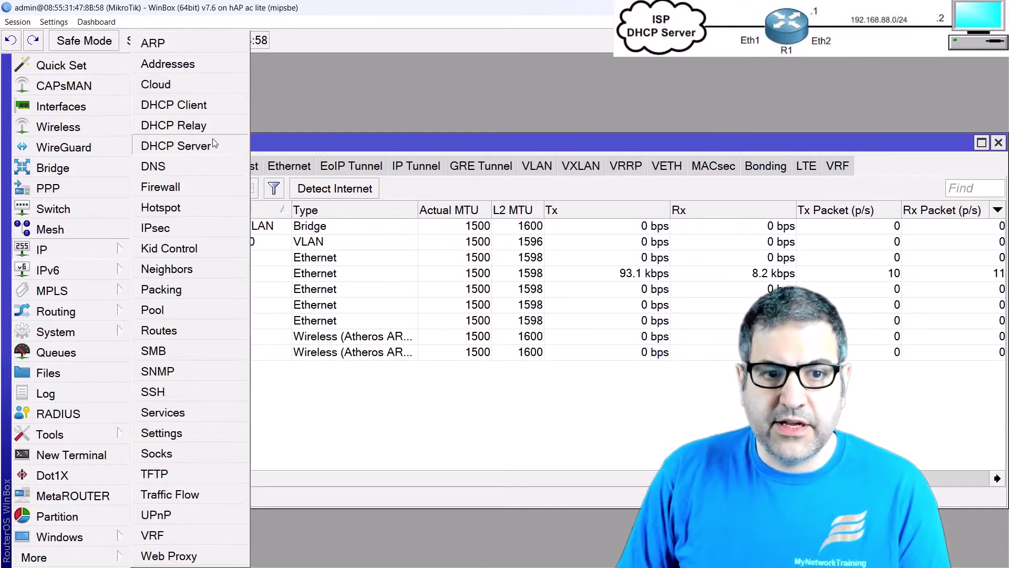
{"action": "left_click", "coordinate": [186, 148]}
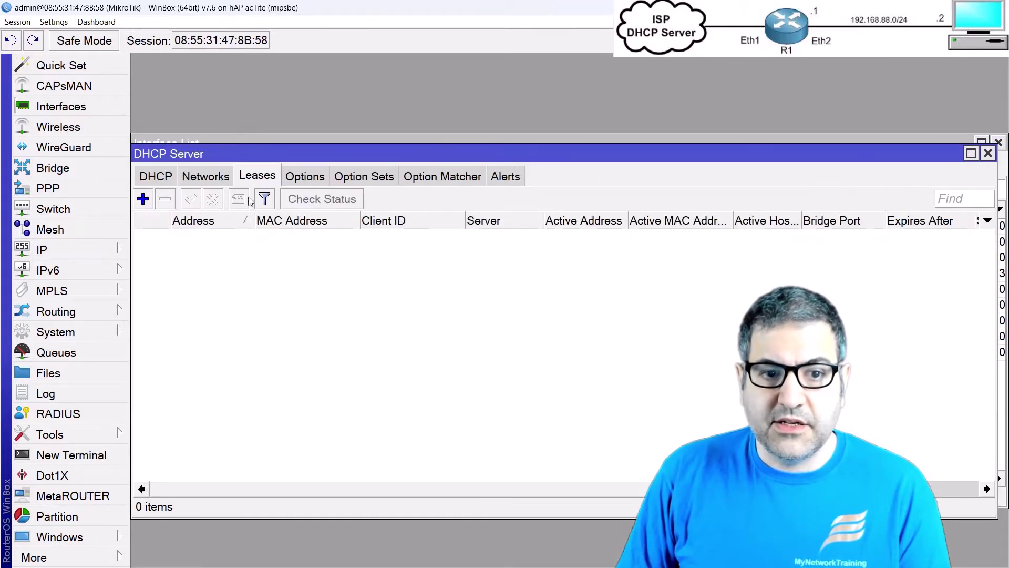
{"action": "left_click", "coordinate": [162, 178]}
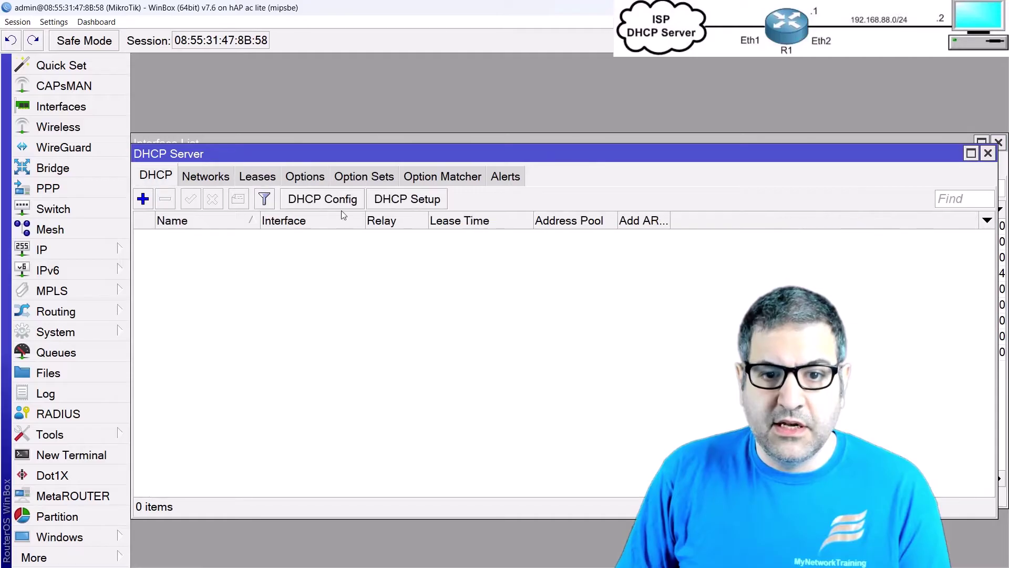
{"action": "left_click", "coordinate": [417, 199]}
{"action": "left_click", "coordinate": [432, 239]}
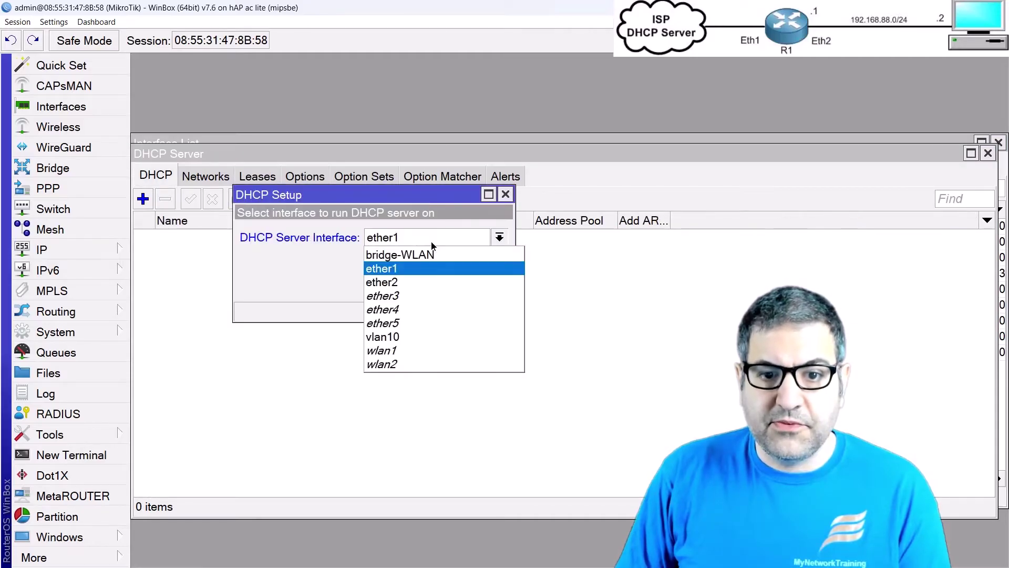
{"action": "left_click", "coordinate": [402, 337]}
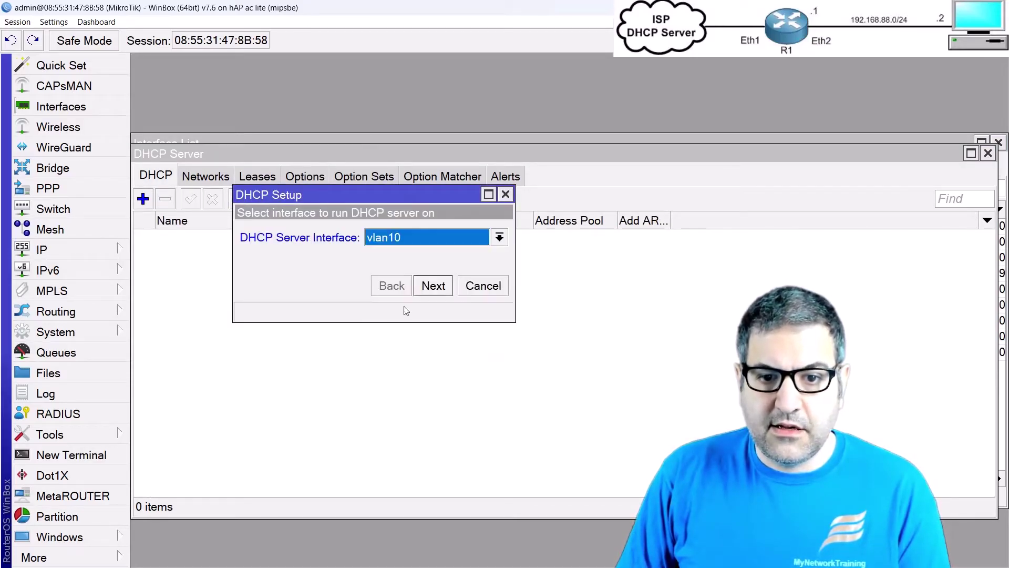
Step: Accept gateway 10.10.10.1, pool 10.10.10.2-10.10.10.254, DNS and lease time, then close DHCP Server
{"action": "left_click", "coordinate": [437, 292]}
{"action": "left_click", "coordinate": [431, 291]}
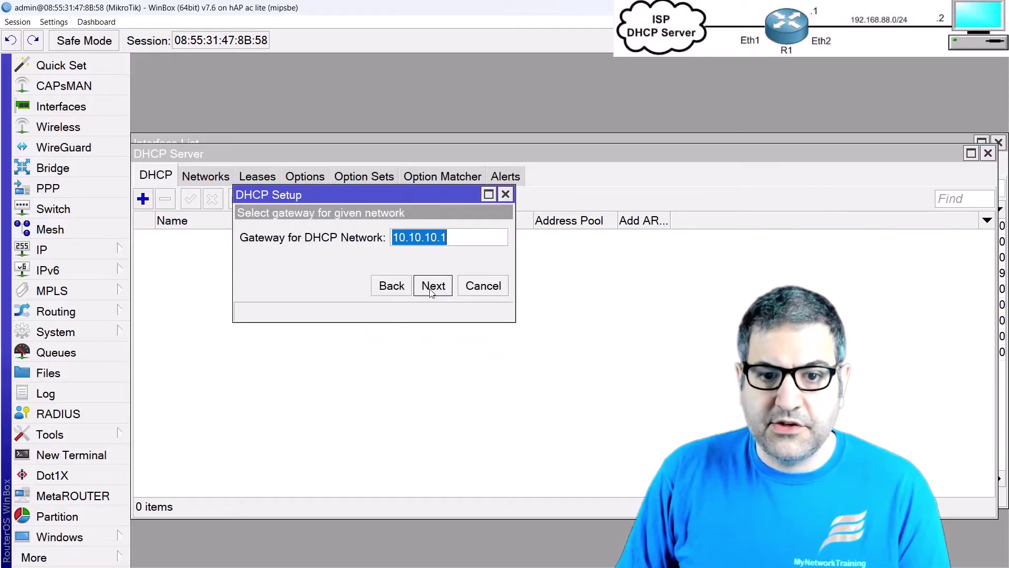
{"action": "left_click", "coordinate": [435, 289]}
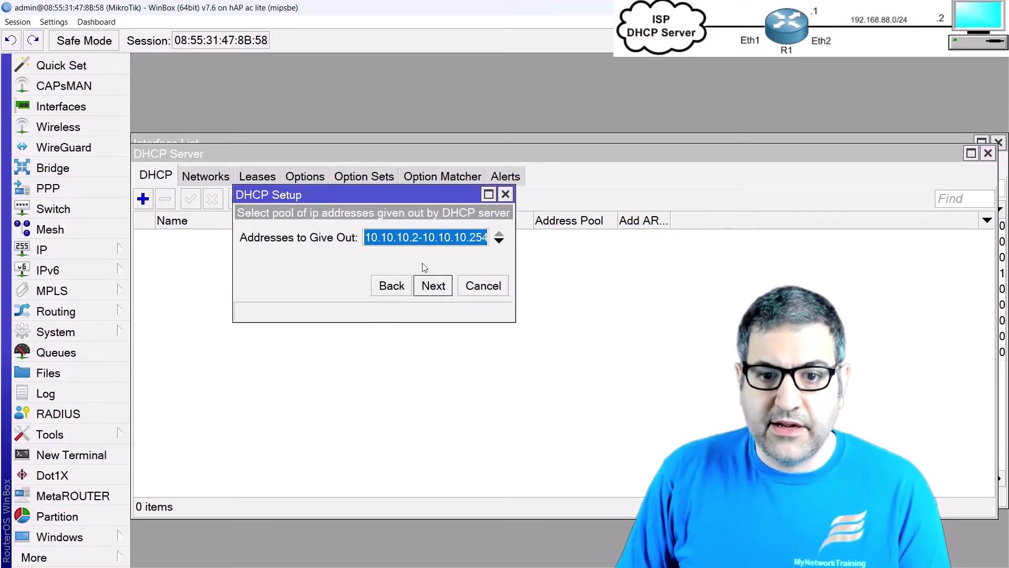
{"action": "left_click", "coordinate": [433, 286]}
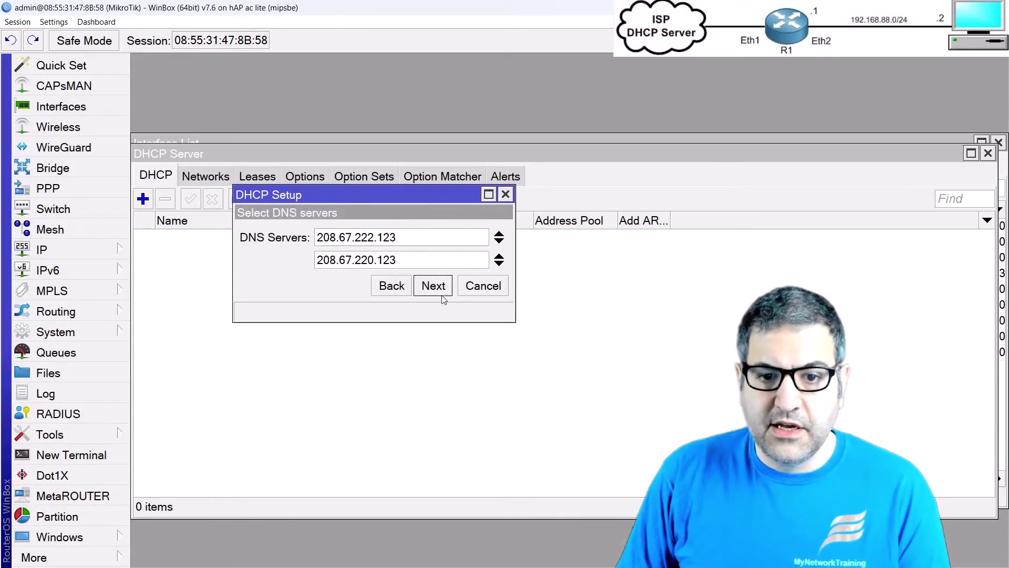
{"action": "left_click", "coordinate": [440, 289]}
{"action": "left_click", "coordinate": [440, 291]}
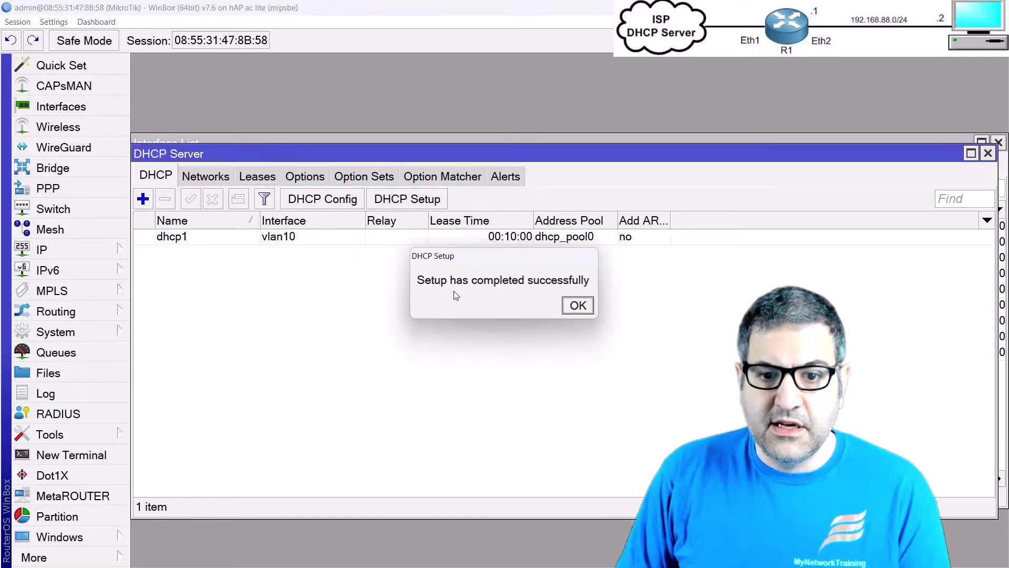
{"action": "left_click", "coordinate": [578, 305]}
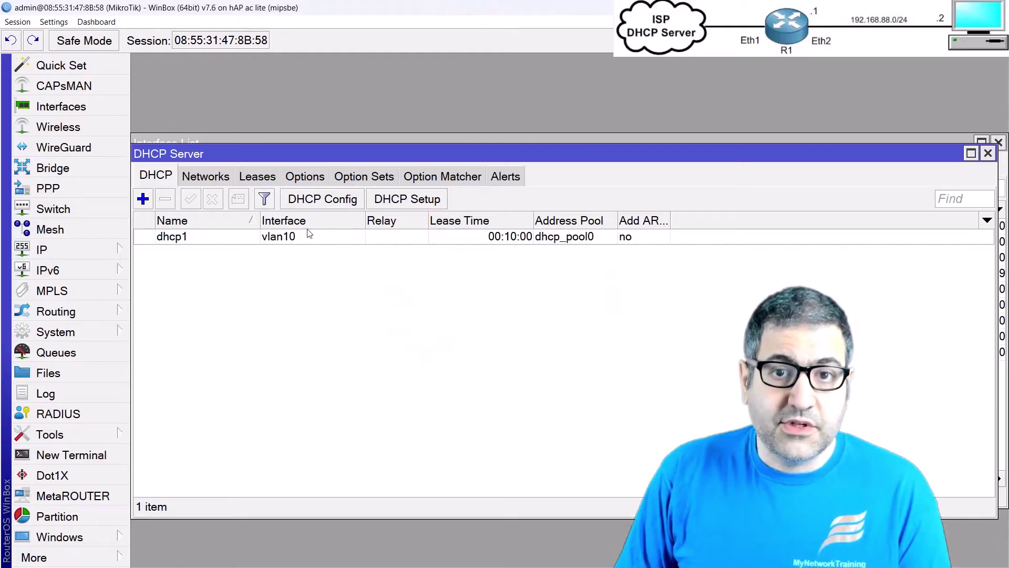
{"action": "key", "text": "Escape"}
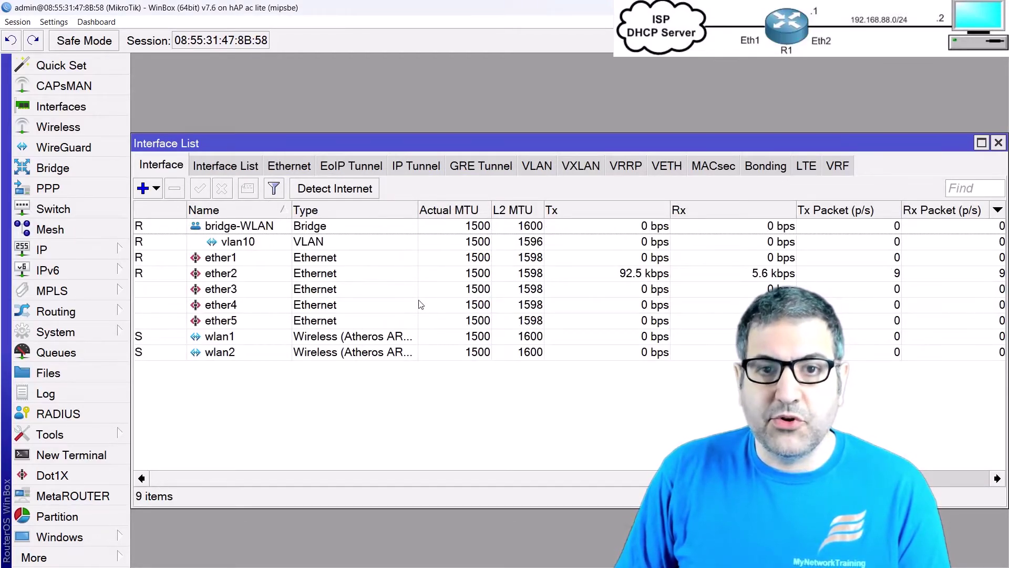
Step: Add a srcnat NAT rule with Out. Interface ether1 and action masquerade
{"action": "left_click", "coordinate": [64, 251]}
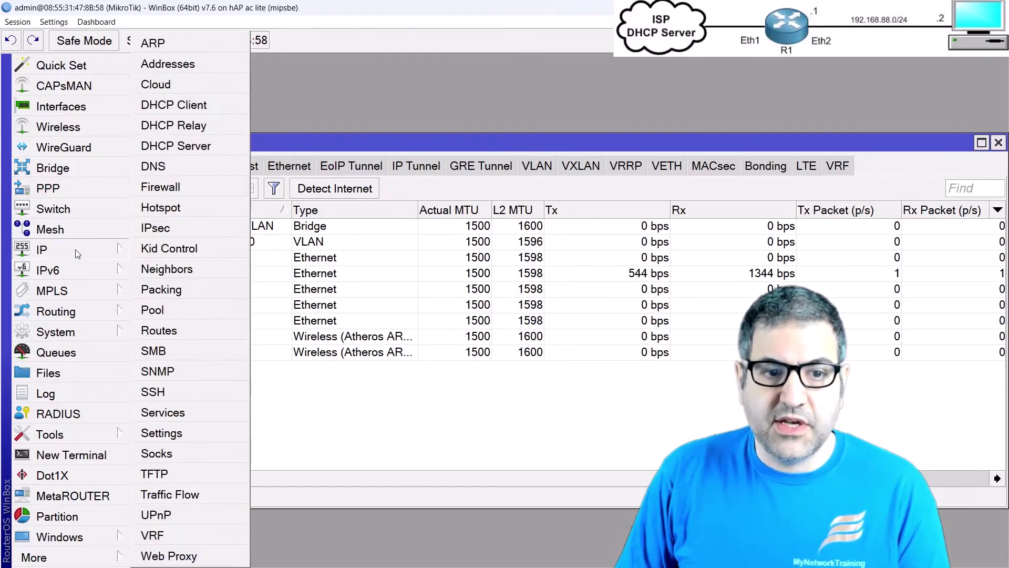
{"action": "left_click", "coordinate": [196, 186]}
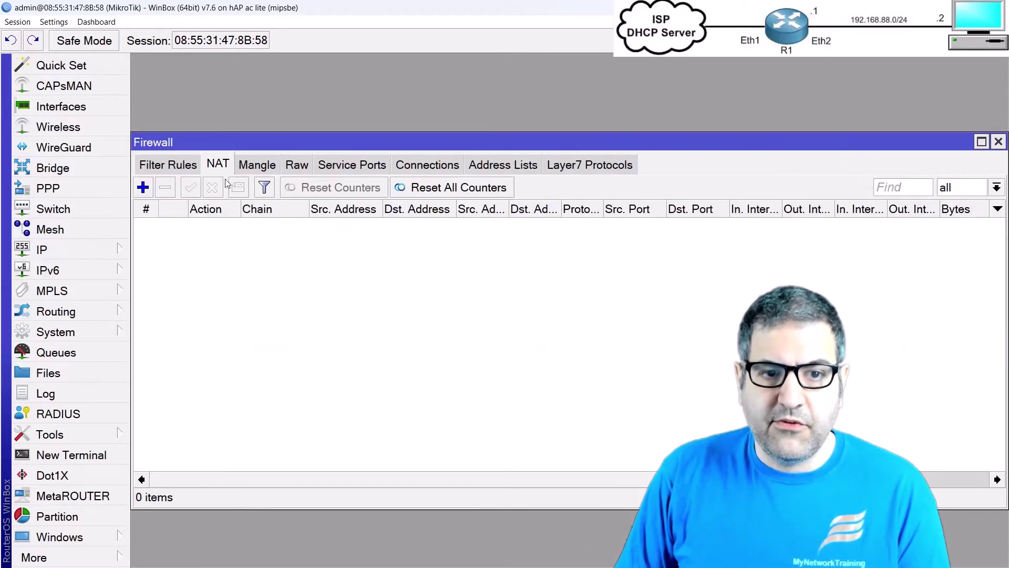
{"action": "left_click", "coordinate": [142, 188]}
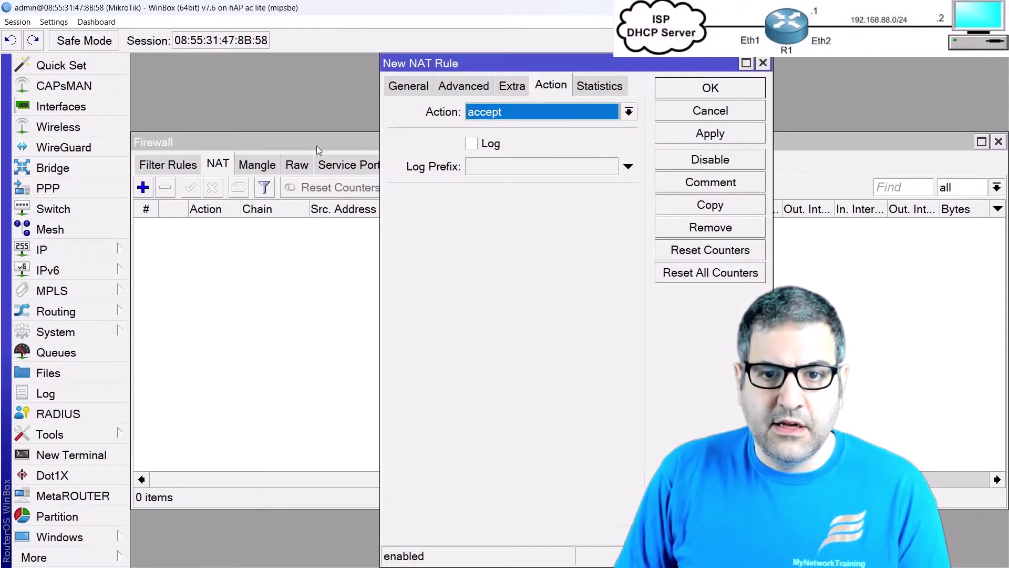
{"action": "left_click", "coordinate": [406, 85]}
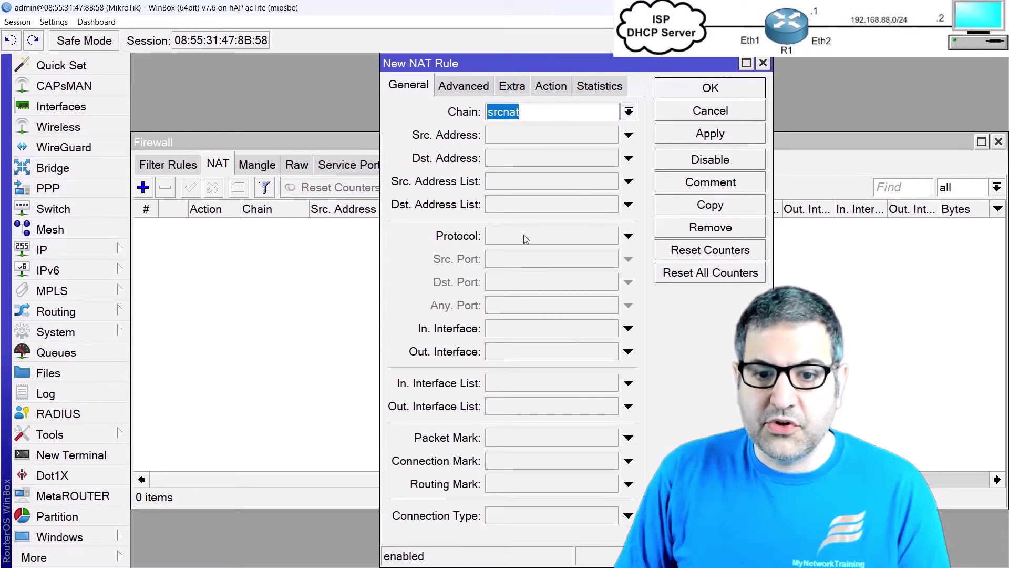
{"action": "left_click", "coordinate": [513, 351]}
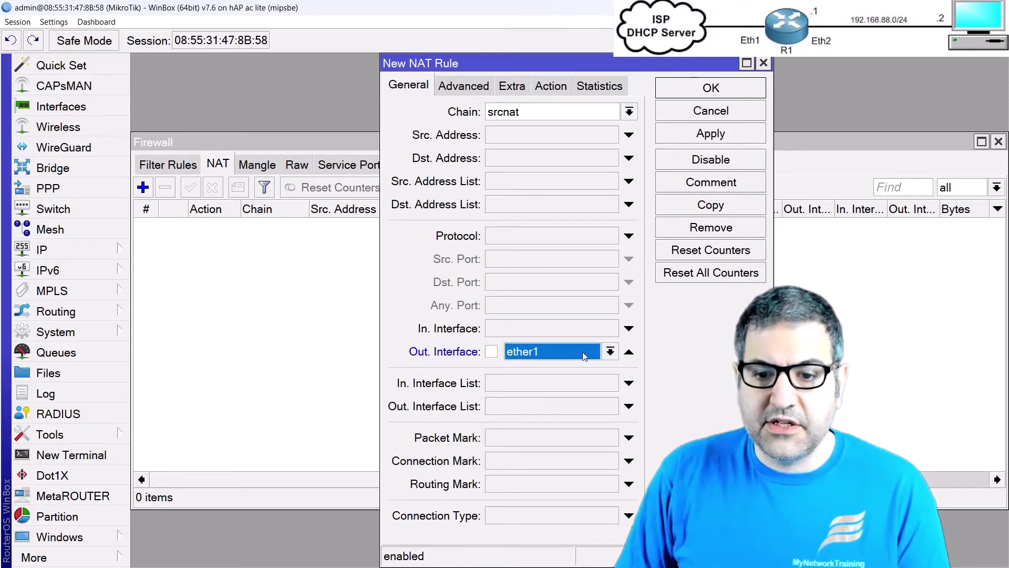
{"action": "left_click", "coordinate": [551, 86]}
{"action": "left_click", "coordinate": [630, 111]}
{"action": "left_click", "coordinate": [513, 212]}
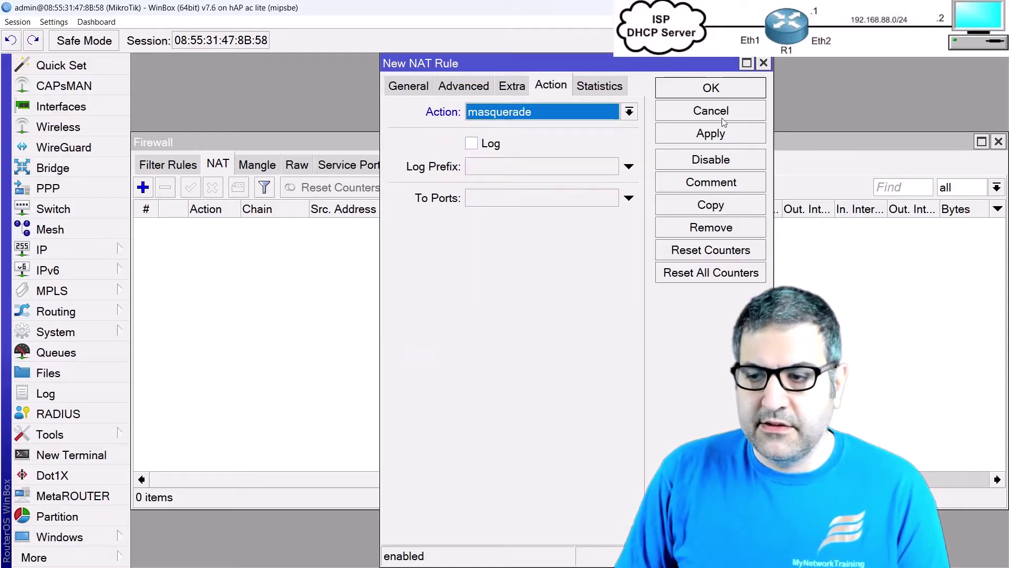
{"action": "left_click", "coordinate": [711, 88]}
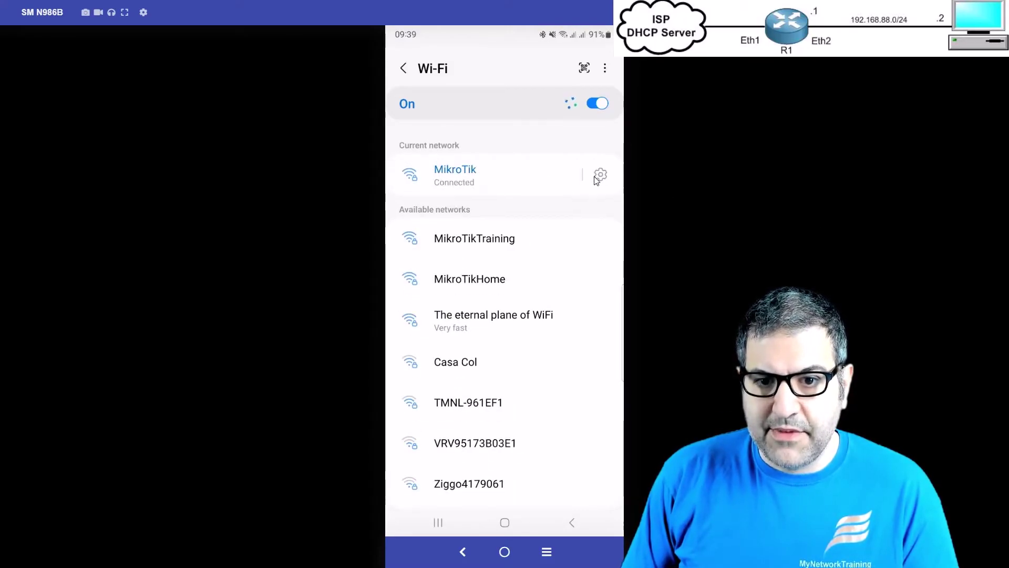
Step: Open the phone's MikroTik Wi-Fi network details and scroll down toward its IP settings
{"action": "left_click", "coordinate": [511, 185]}
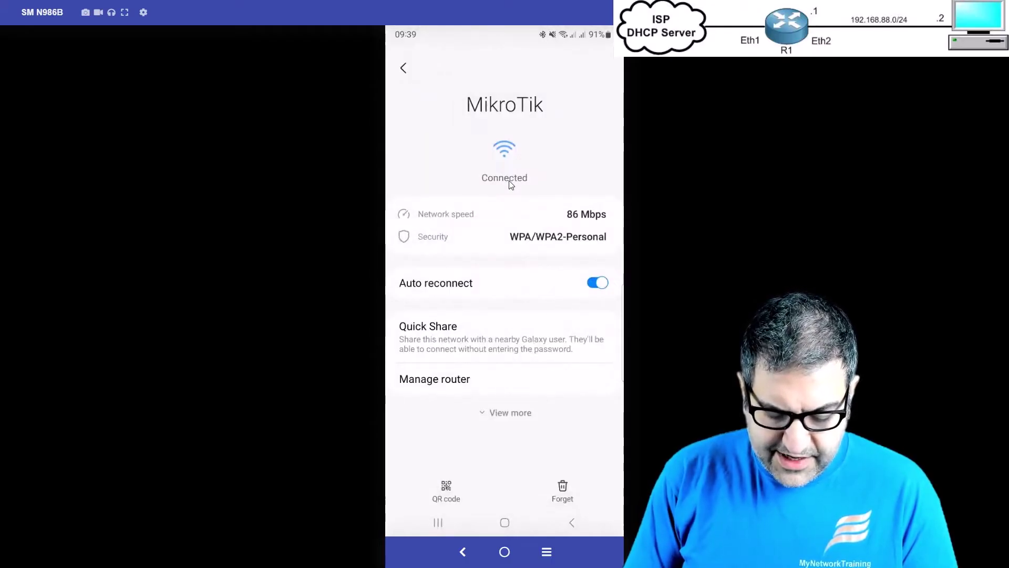
{"action": "scroll", "coordinate": [511, 185], "scroll_direction": "down", "scroll_amount": 5}
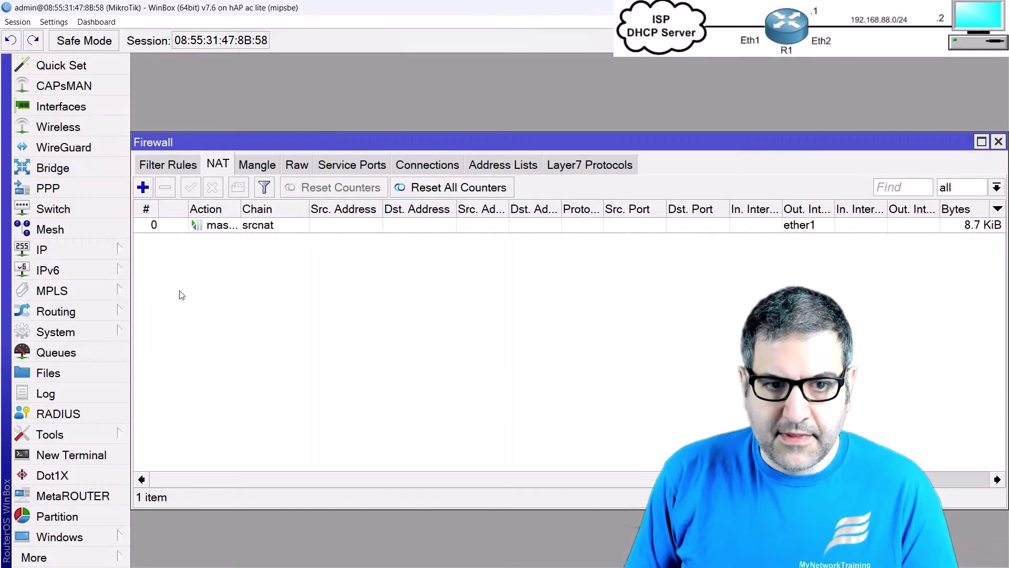
Step: Show the DHCP Server Leases tab and select the 10.10.10.254 lease from dhcp1
{"action": "left_click", "coordinate": [88, 255]}
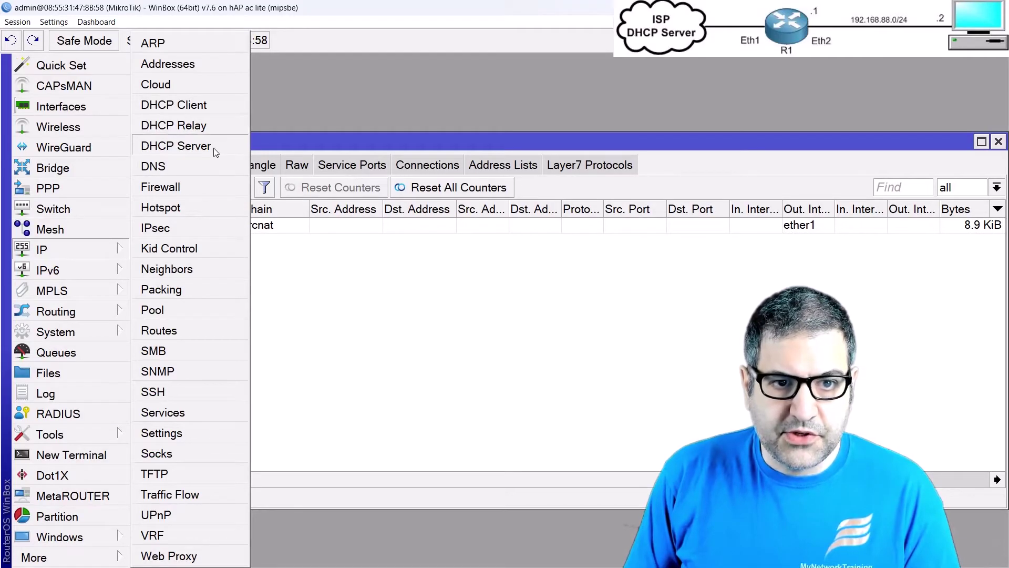
{"action": "left_click", "coordinate": [175, 146]}
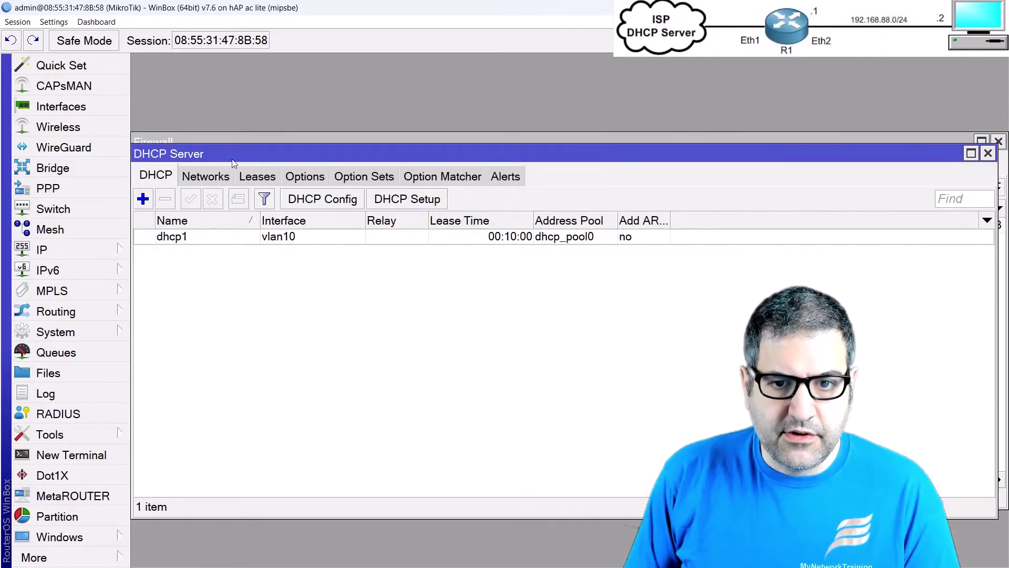
{"action": "left_click", "coordinate": [251, 178]}
{"action": "left_click", "coordinate": [231, 245]}
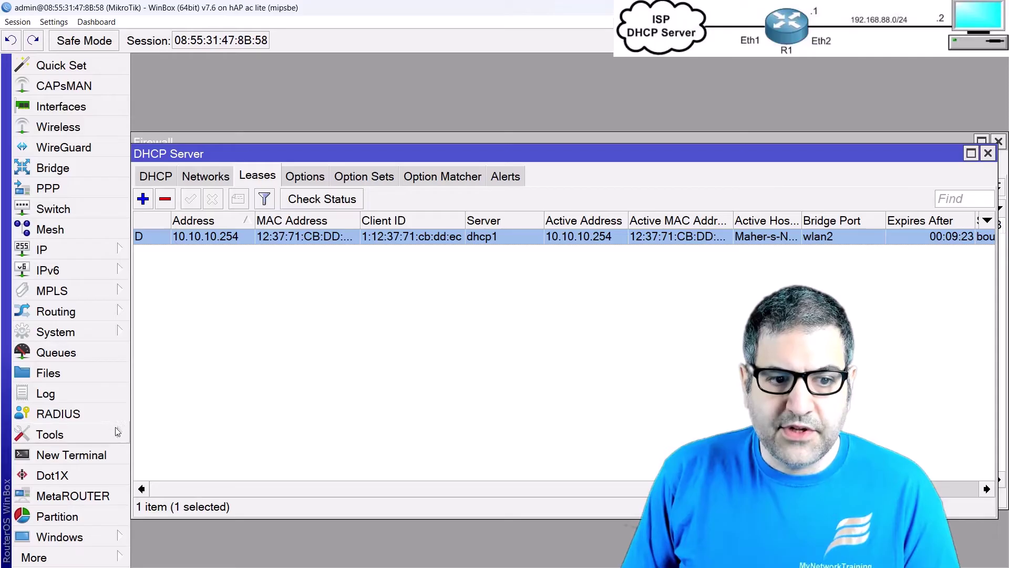
{"action": "left_click", "coordinate": [117, 432]}
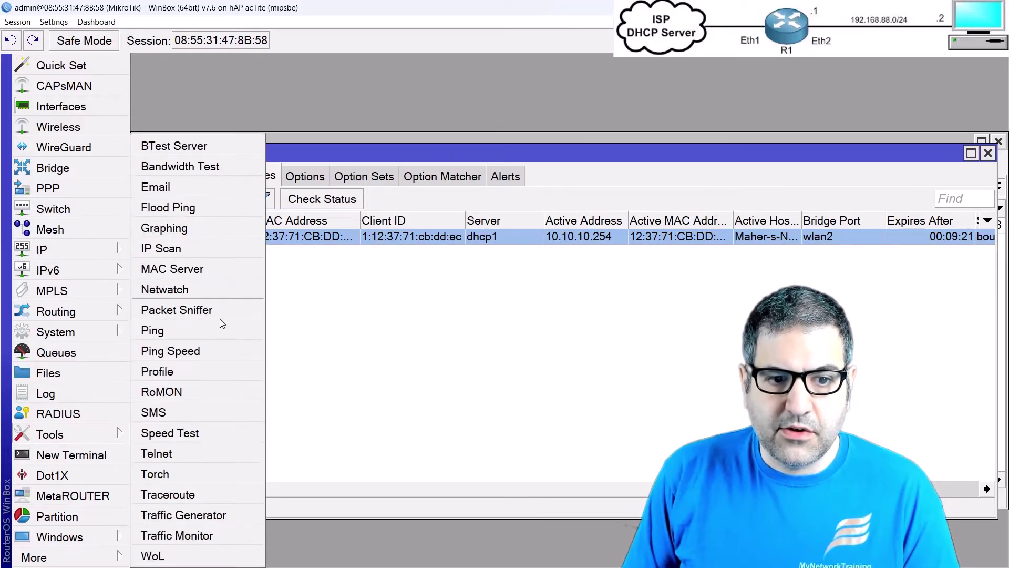
Step: Start a Torch traffic capture on interface wlan2
{"action": "left_click", "coordinate": [176, 473]}
{"action": "left_click", "coordinate": [335, 106]}
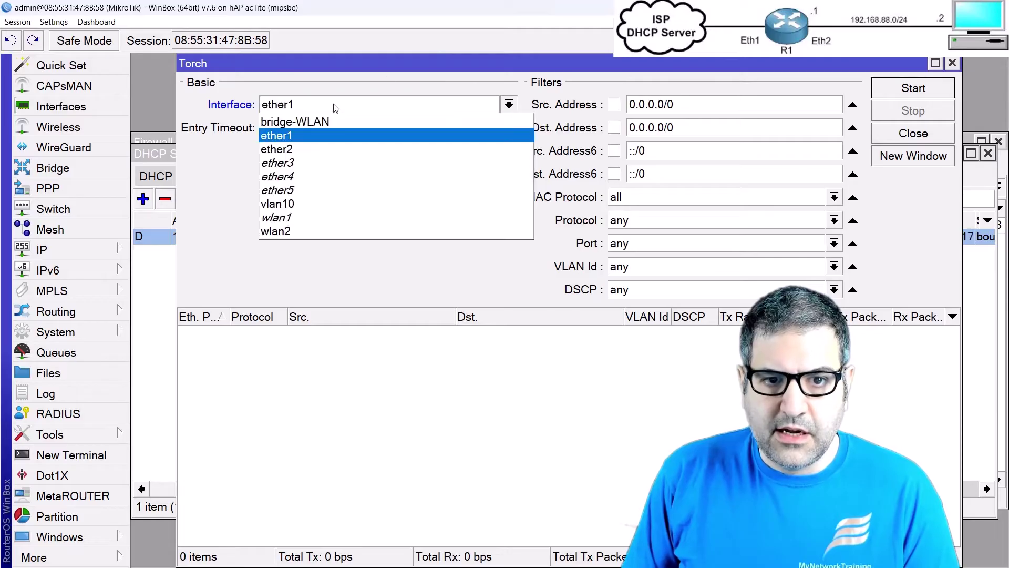
{"action": "left_click", "coordinate": [311, 232]}
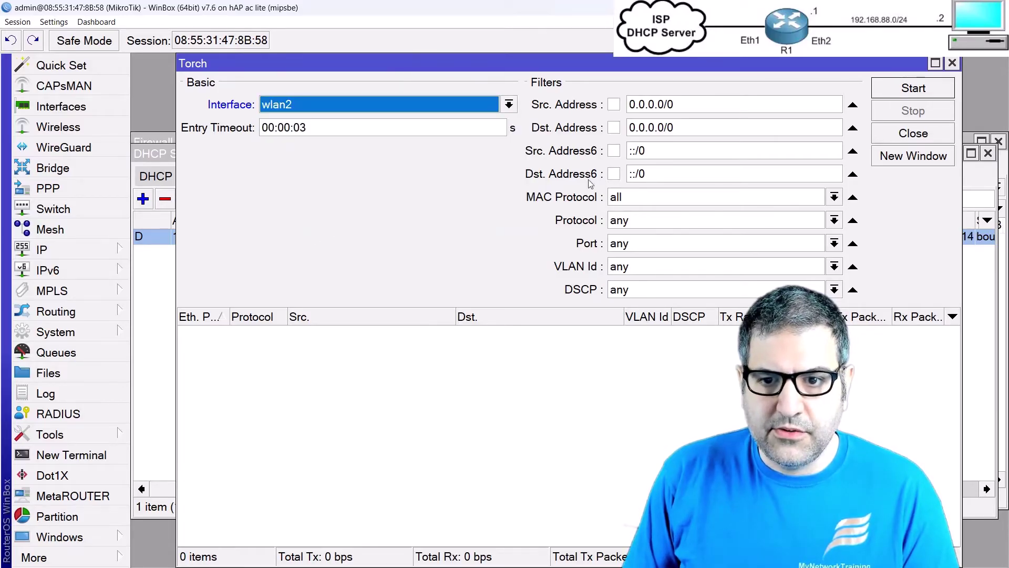
{"action": "left_click", "coordinate": [904, 92]}
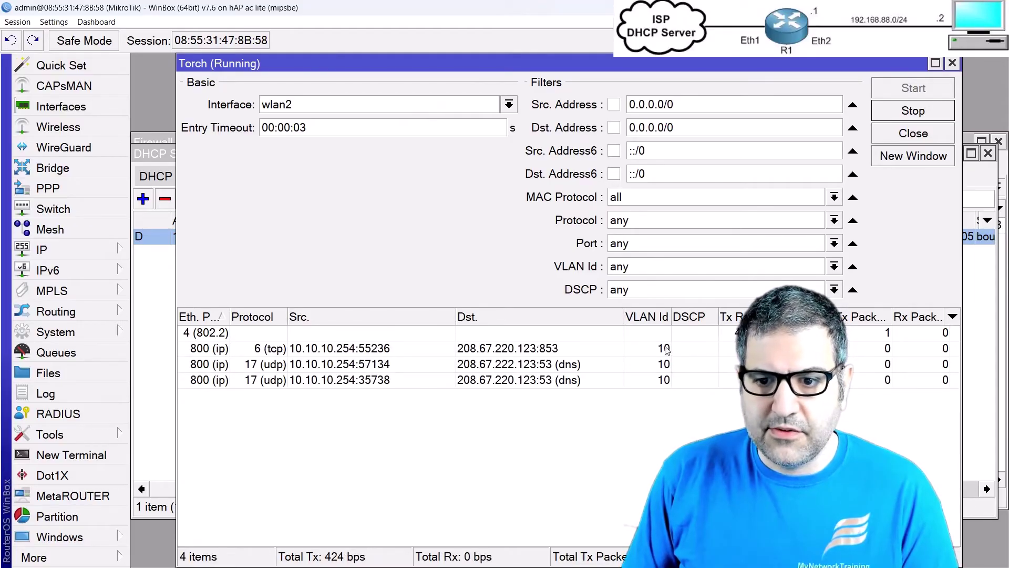
Step: Check the 10.10.10.254 TCP, DNS and 8.8.8.8 ping flows for VLAN 10, then stop and close Torch
{"action": "left_click", "coordinate": [661, 350]}
{"action": "left_click", "coordinate": [660, 365]}
{"action": "left_click", "coordinate": [661, 380]}
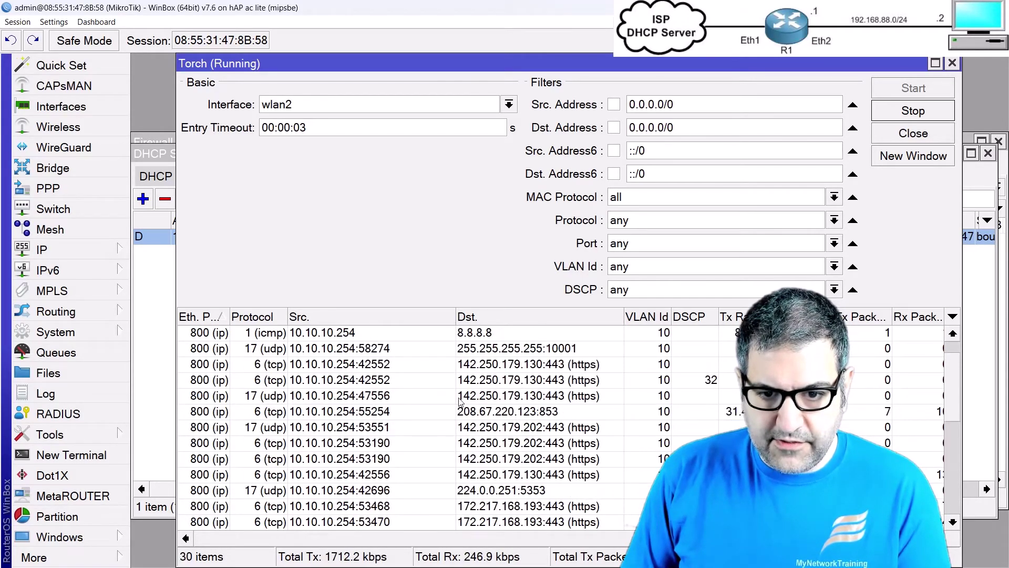
{"action": "left_click", "coordinate": [472, 331]}
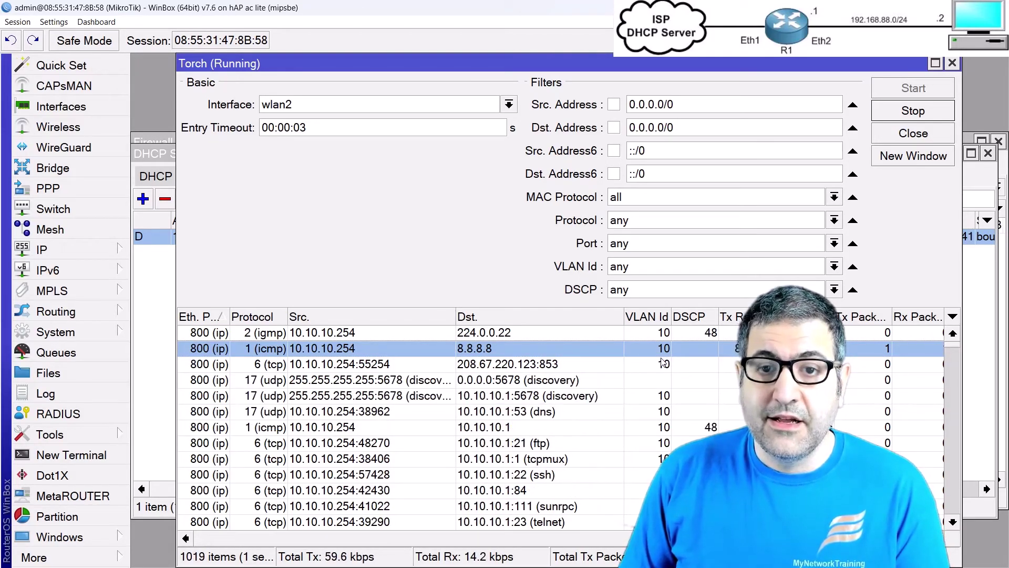
{"action": "key", "text": "Return"}
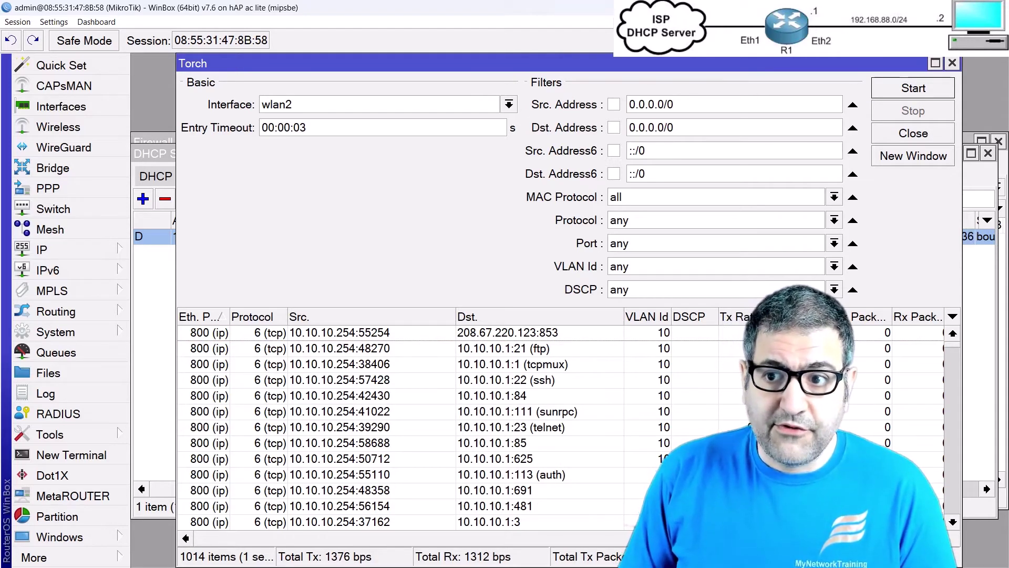
{"action": "left_click", "coordinate": [953, 63]}
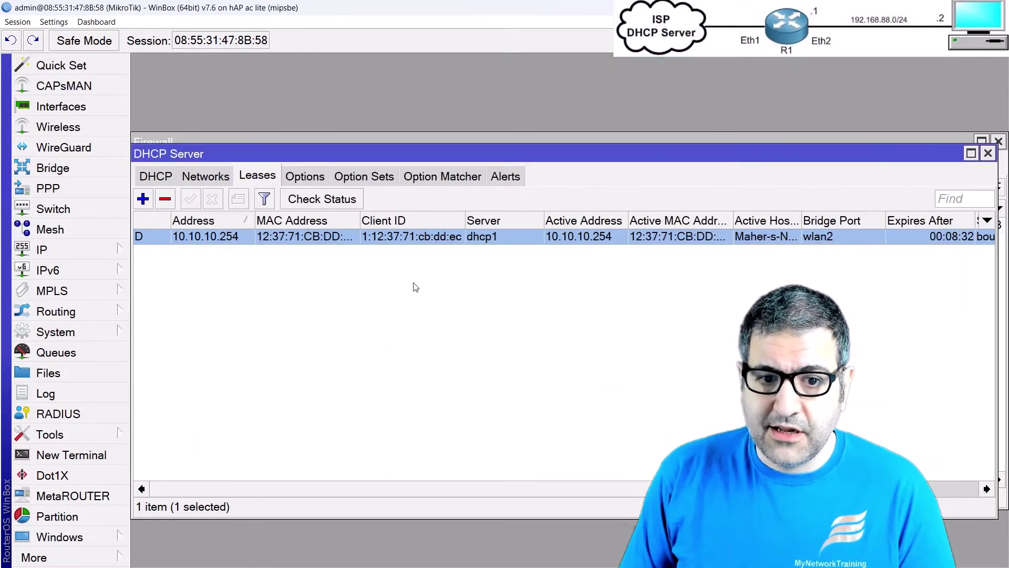
{"action": "left_click", "coordinate": [75, 131]}
Step: Disable wlan2, then close the Wireless and DHCP Server windows
{"action": "left_click", "coordinate": [195, 236]}
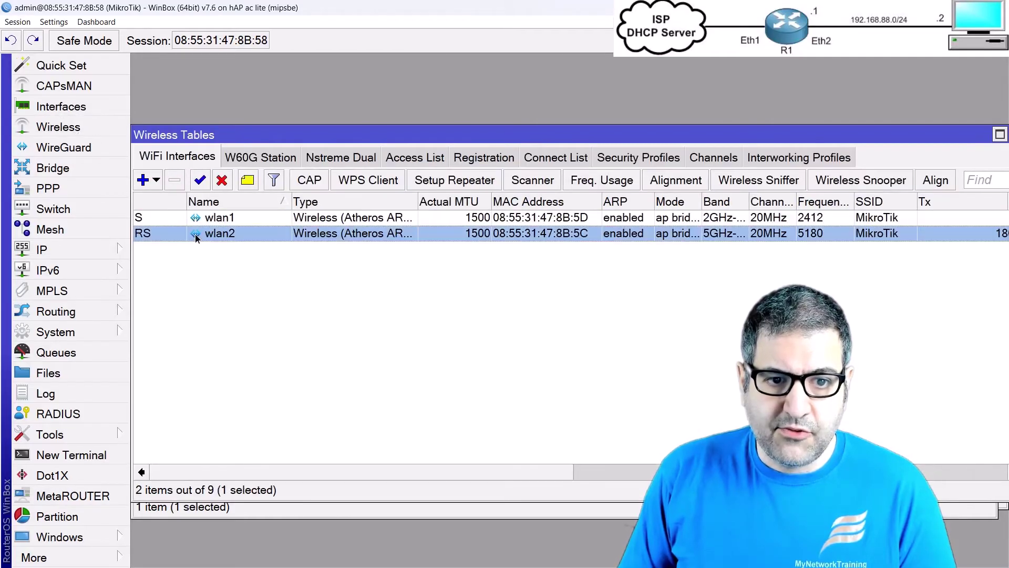
{"action": "left_click", "coordinate": [223, 180]}
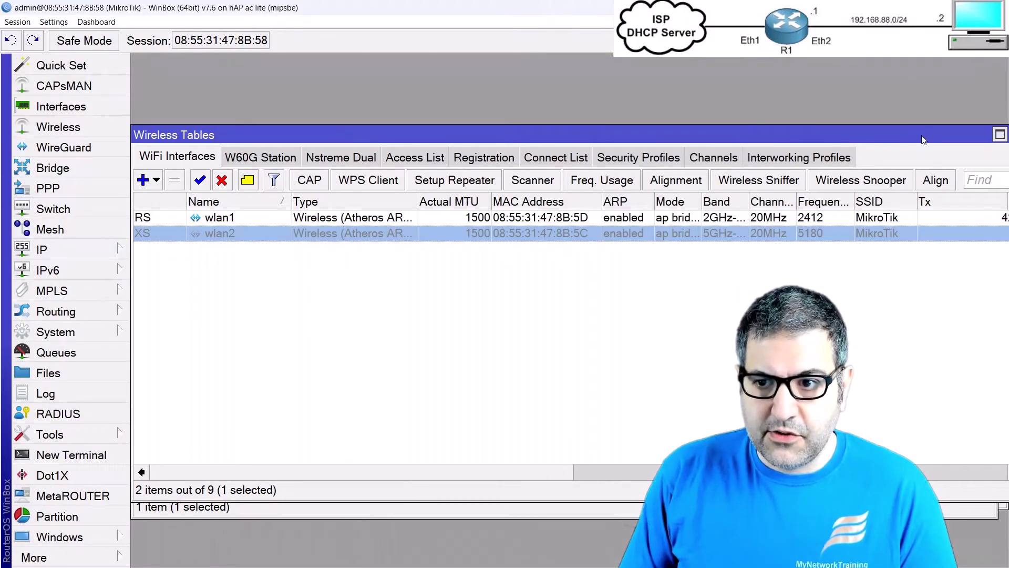
{"action": "left_click_drag", "start_coordinate": [924, 140], "coordinate": [845, 153]}
{"action": "left_click", "coordinate": [939, 148]}
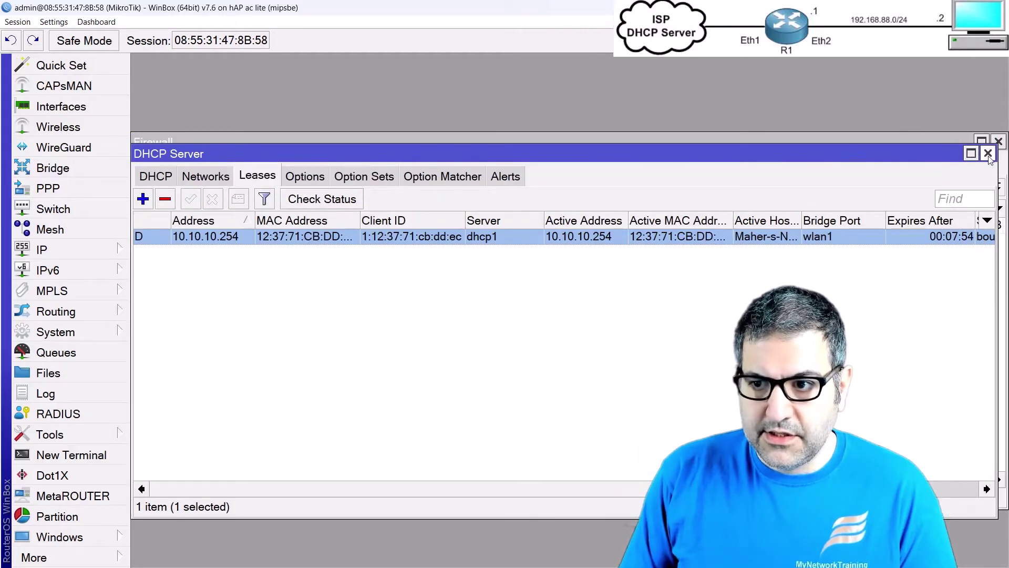
{"action": "left_click", "coordinate": [988, 153]}
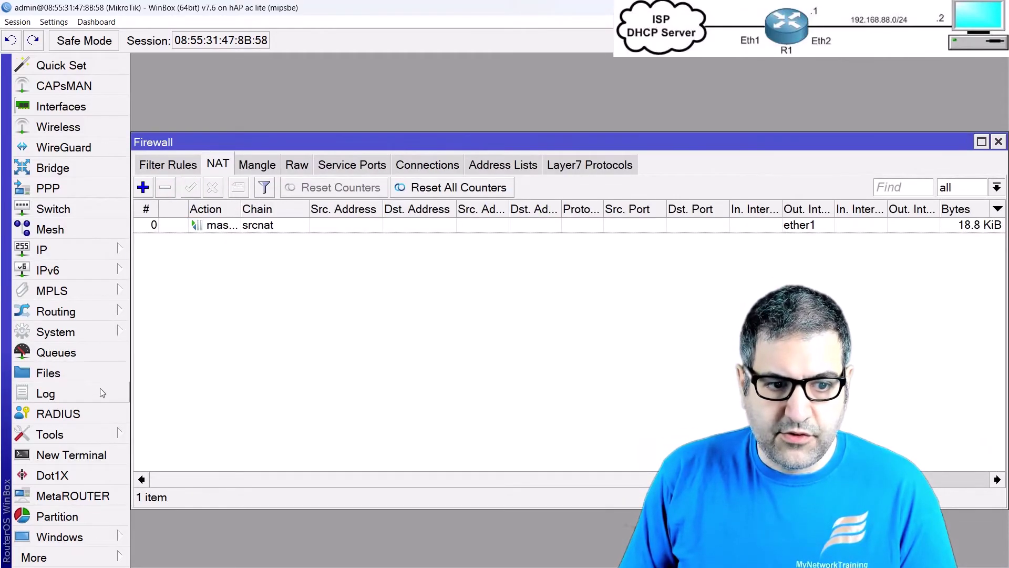
Step: Reopen Torch and start a capture on wlan2
{"action": "left_click", "coordinate": [93, 440]}
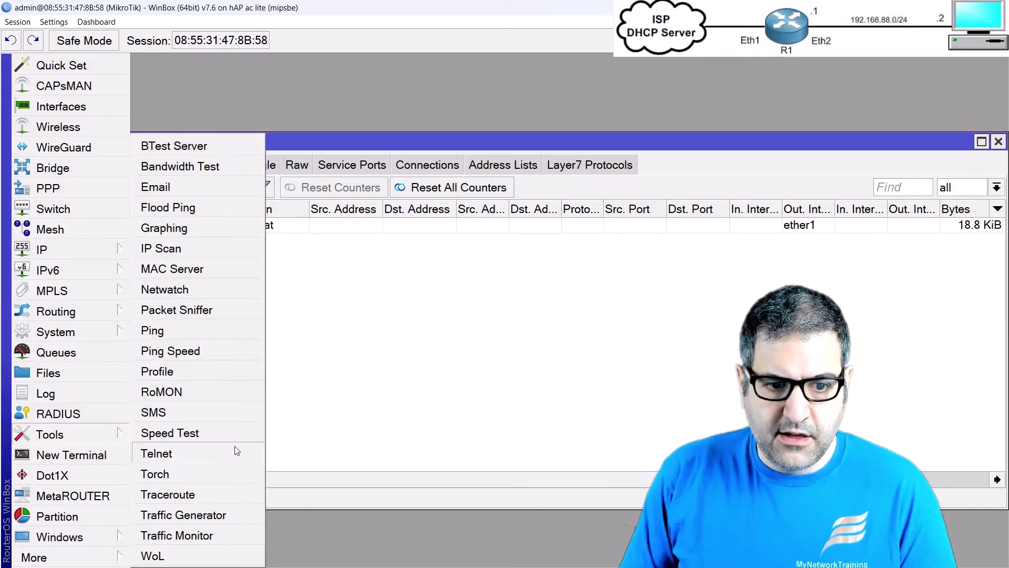
{"action": "left_click", "coordinate": [207, 473]}
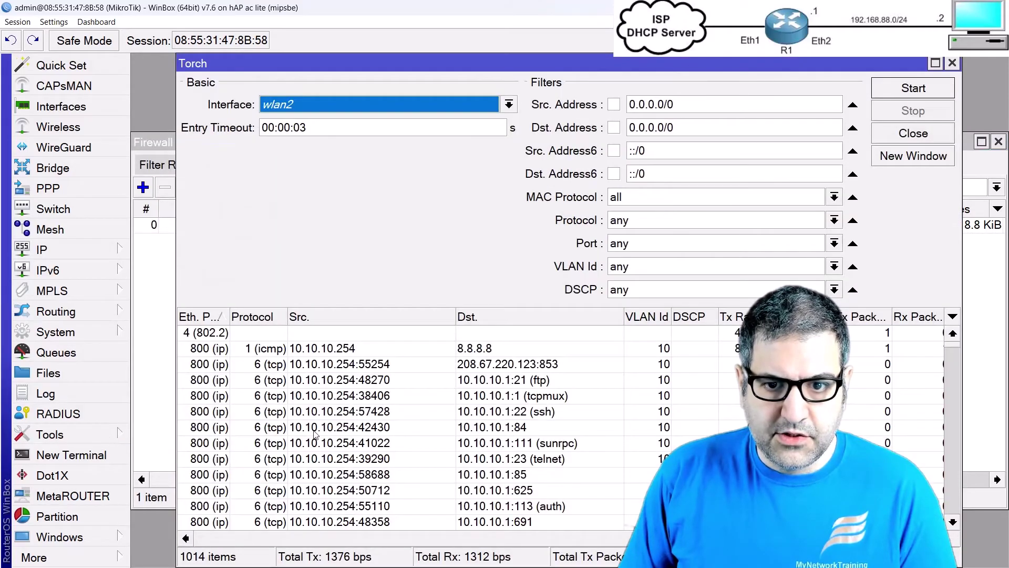
{"action": "left_click", "coordinate": [420, 113]}
{"action": "left_click", "coordinate": [286, 229]}
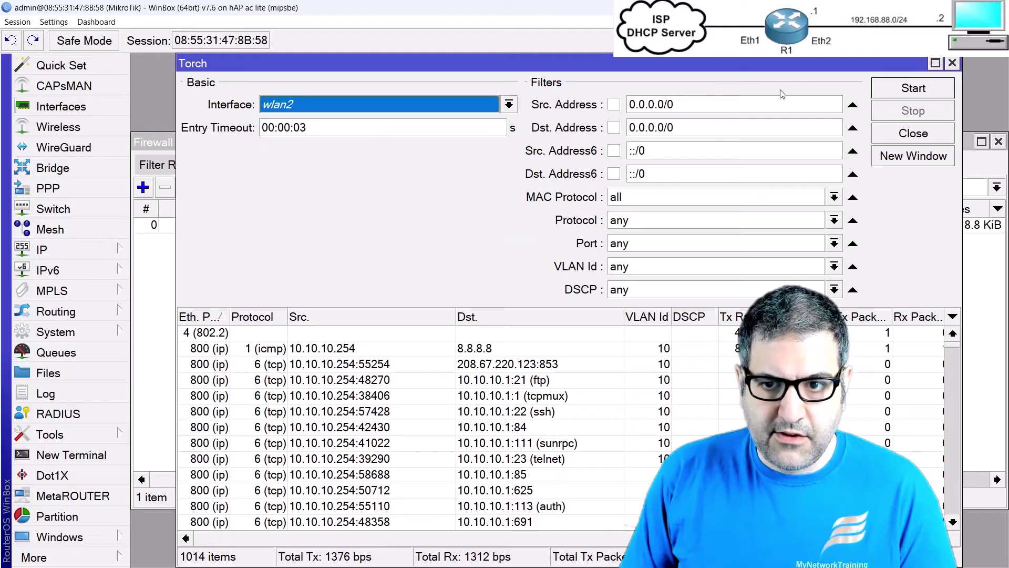
{"action": "left_click", "coordinate": [894, 88]}
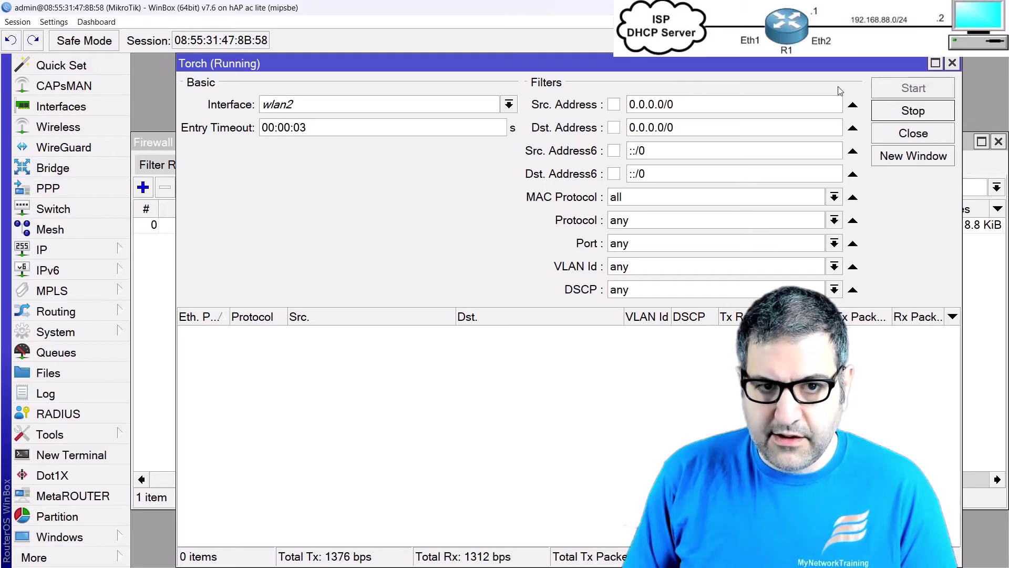
Step: Switch Torch to wlan1, confirm the 10.10.10.254 ping to 8.8.8.8 shows VLAN 10, then stop
{"action": "left_click", "coordinate": [509, 104]}
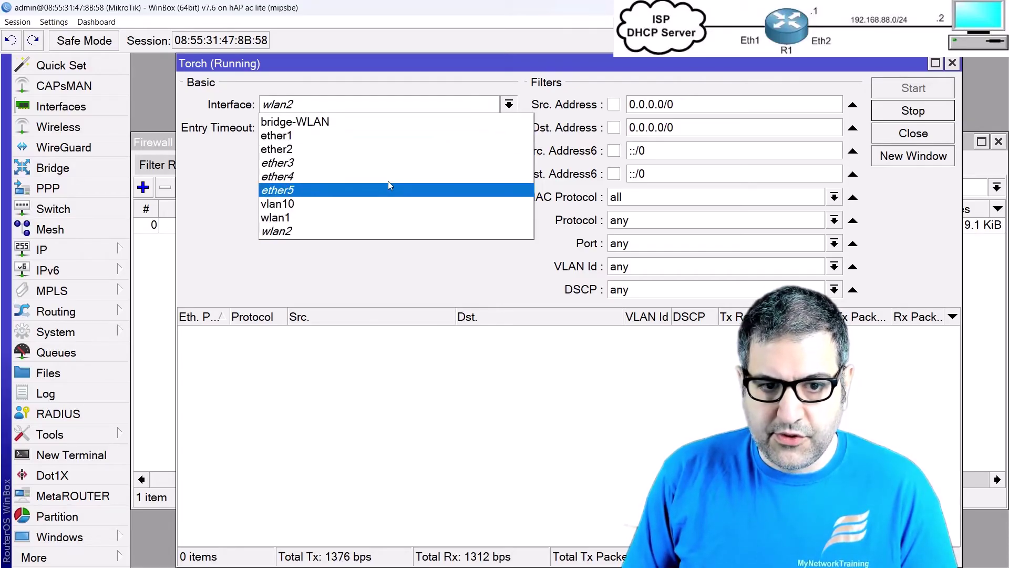
{"action": "left_click", "coordinate": [327, 214]}
{"action": "left_click", "coordinate": [906, 111]}
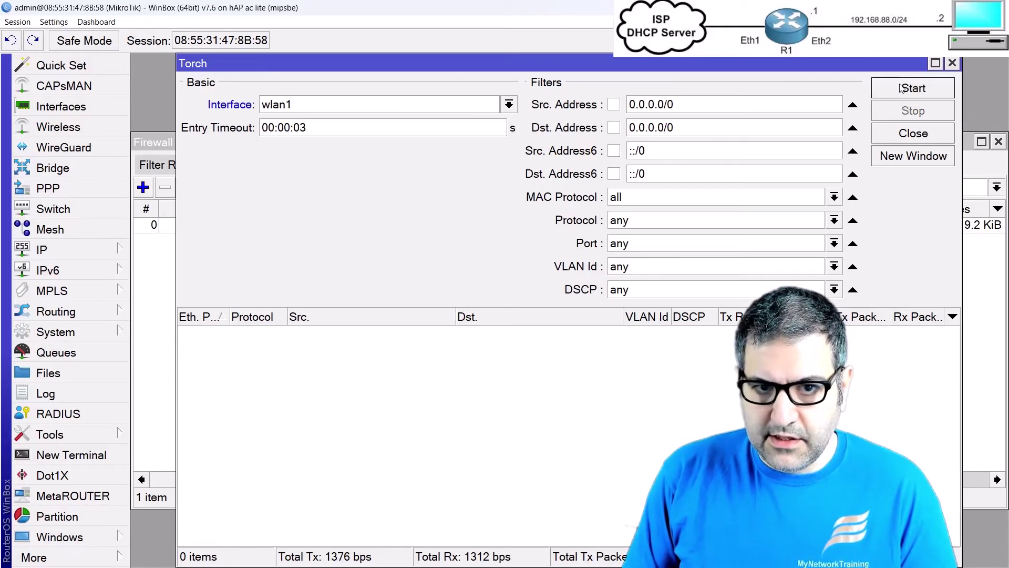
{"action": "left_click", "coordinate": [911, 88]}
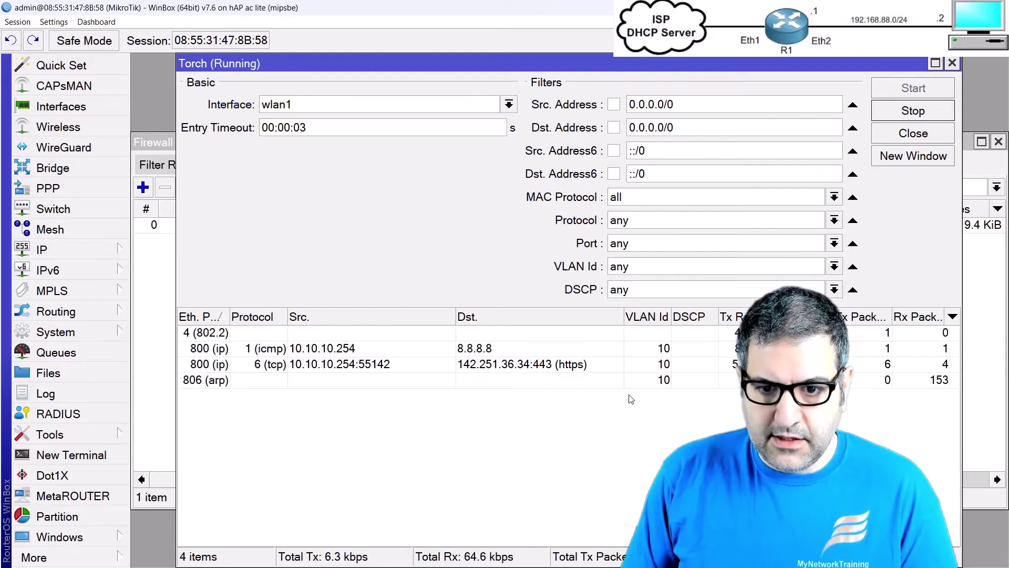
{"action": "left_click", "coordinate": [667, 350]}
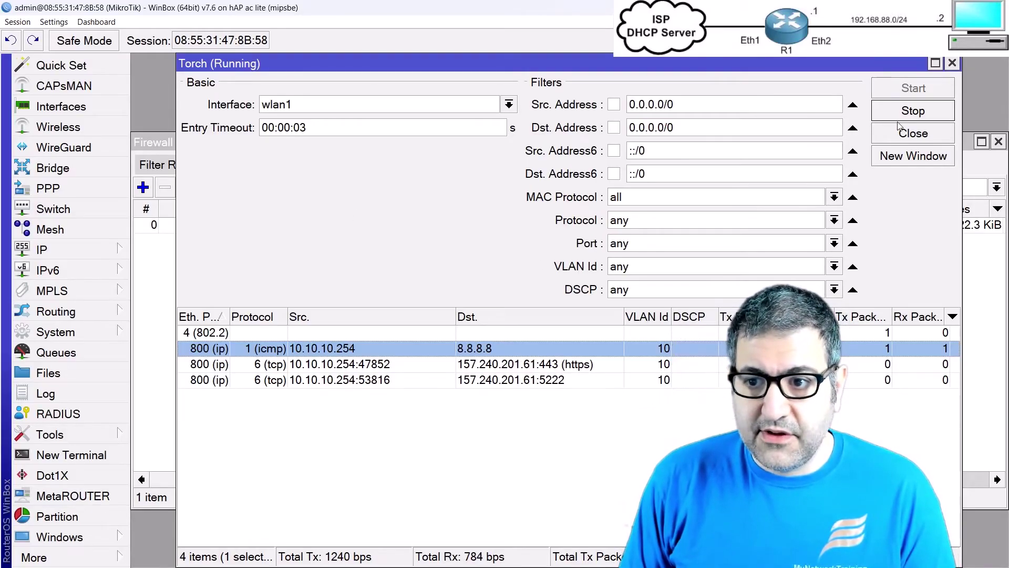
{"action": "left_click", "coordinate": [913, 111]}
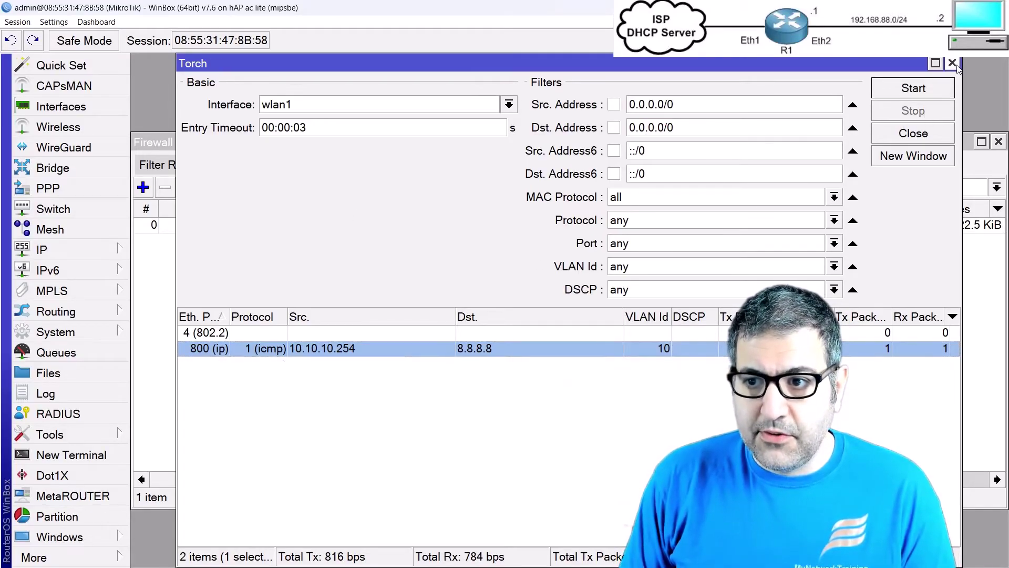
{"action": "left_click", "coordinate": [952, 63]}
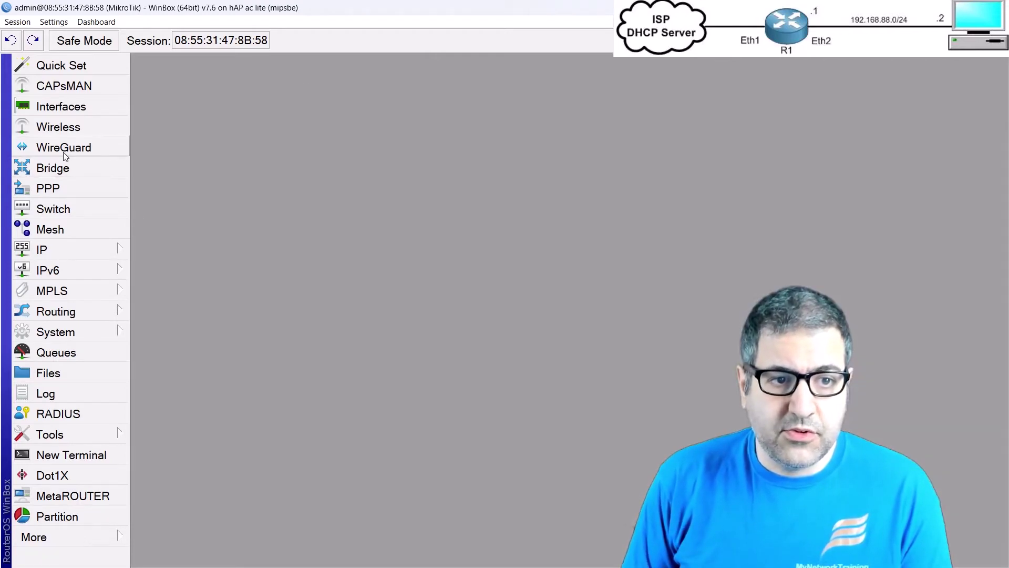
Step: Review the wireless and full interface lists, selecting ether1, then close the Interface List
{"action": "left_click", "coordinate": [58, 127]}
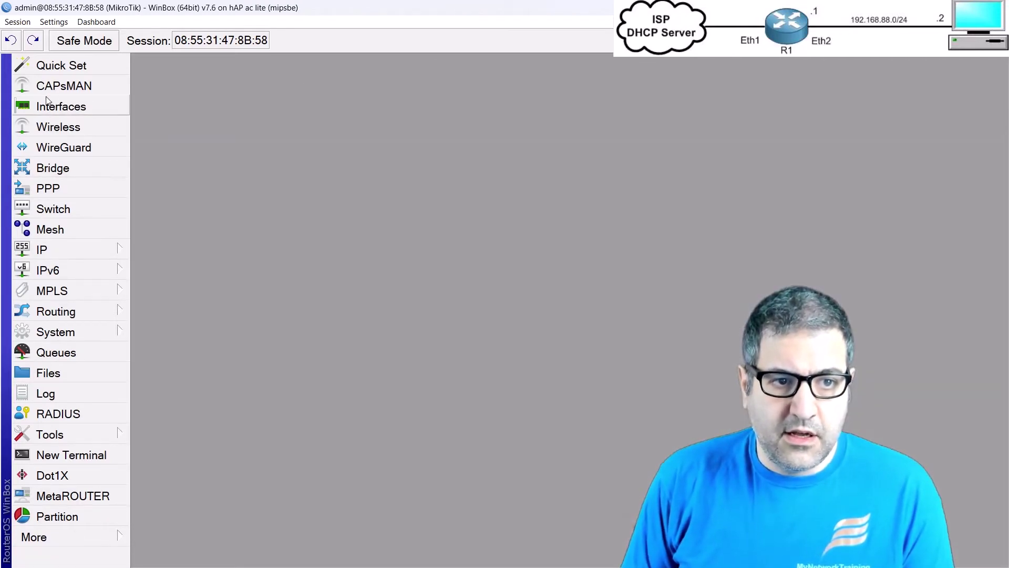
{"action": "left_click", "coordinate": [47, 105]}
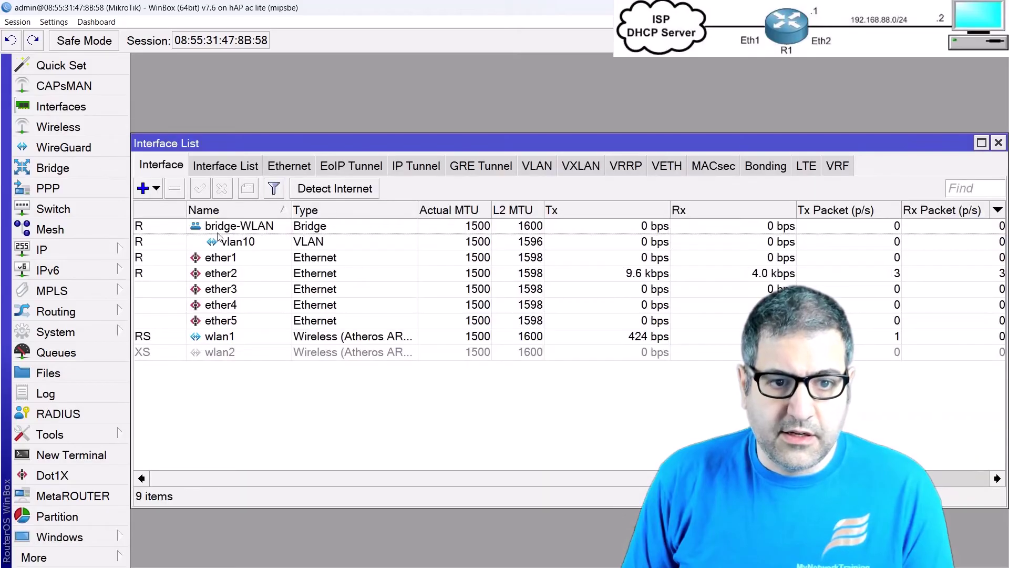
{"action": "left_click", "coordinate": [222, 258]}
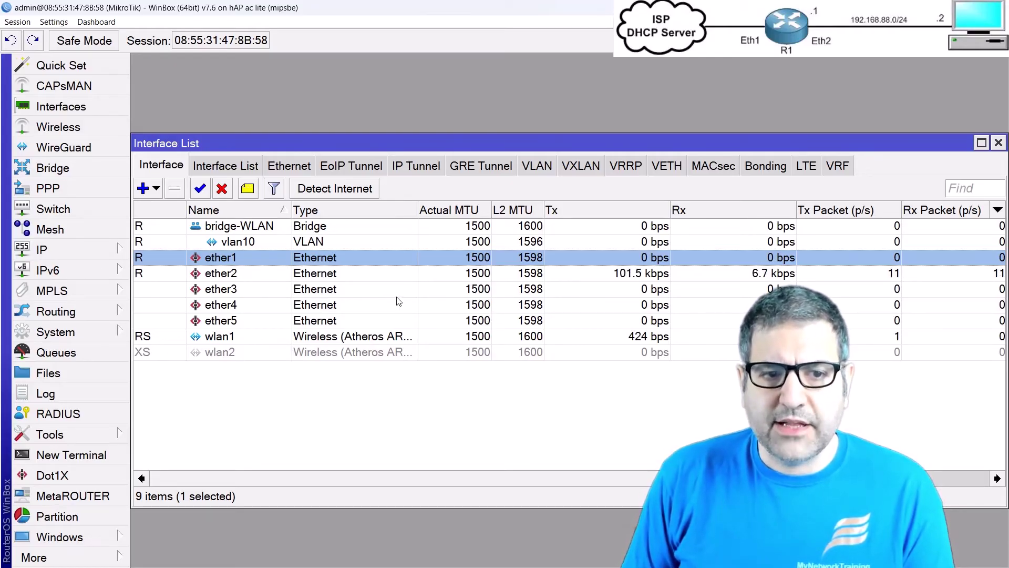
{"action": "key", "text": "Escape"}
Step: Add a new bridge, renaming the default bridge1 to bridge-LAN, and select it
{"action": "left_click", "coordinate": [74, 172]}
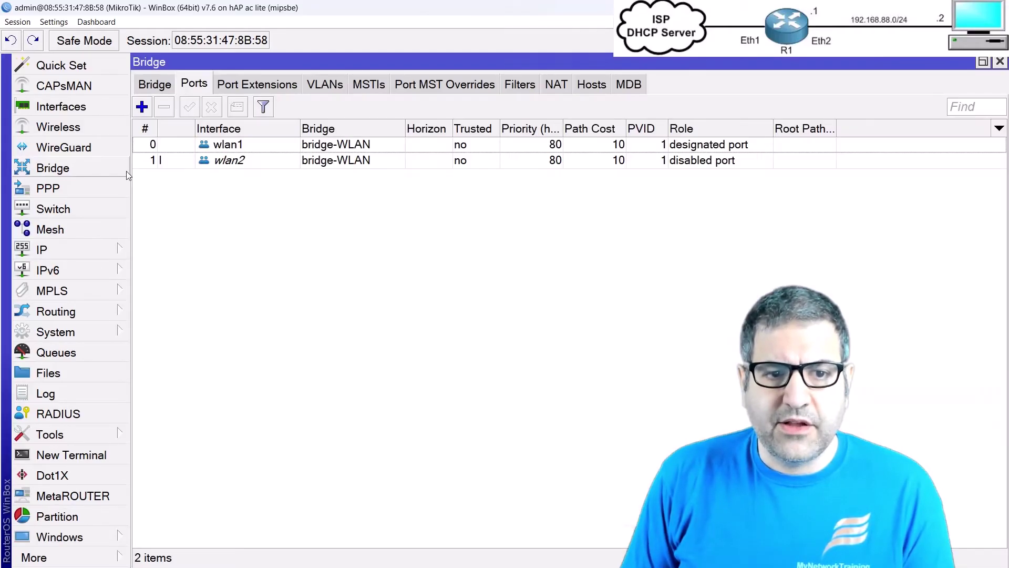
{"action": "left_click", "coordinate": [162, 89]}
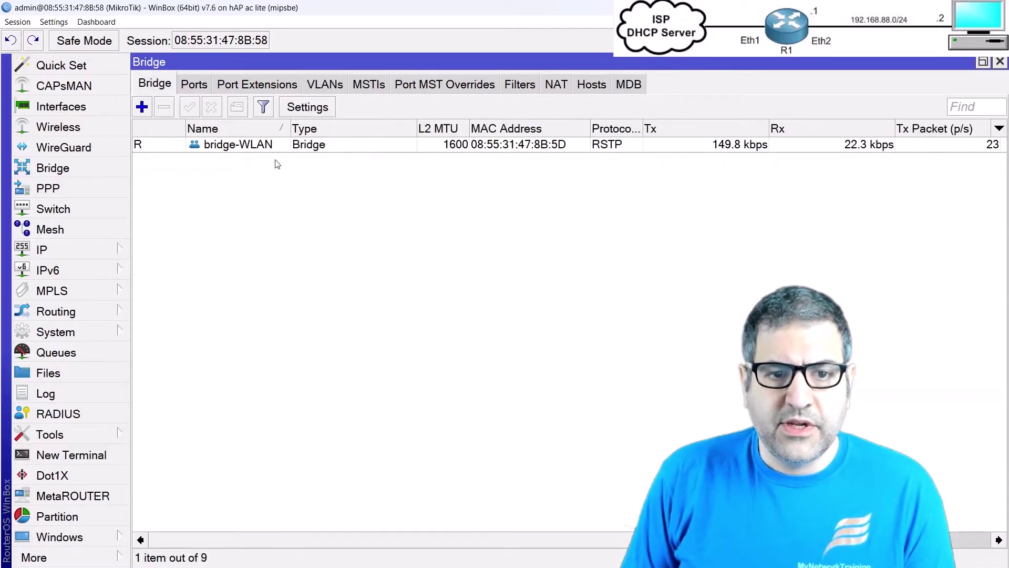
{"action": "left_click", "coordinate": [142, 109]}
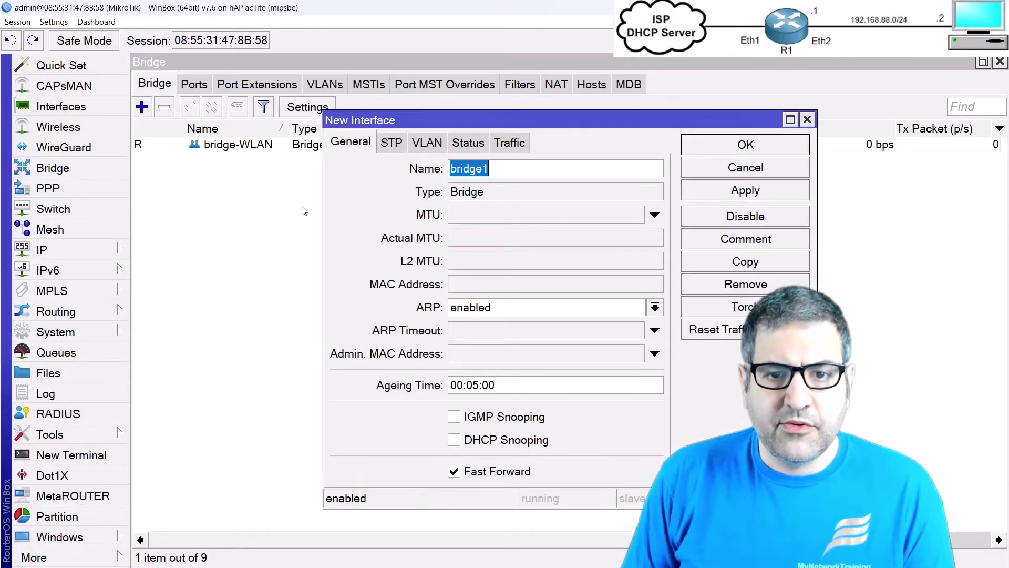
{"action": "key", "text": "End"}
{"action": "key", "text": "BackSpace"}
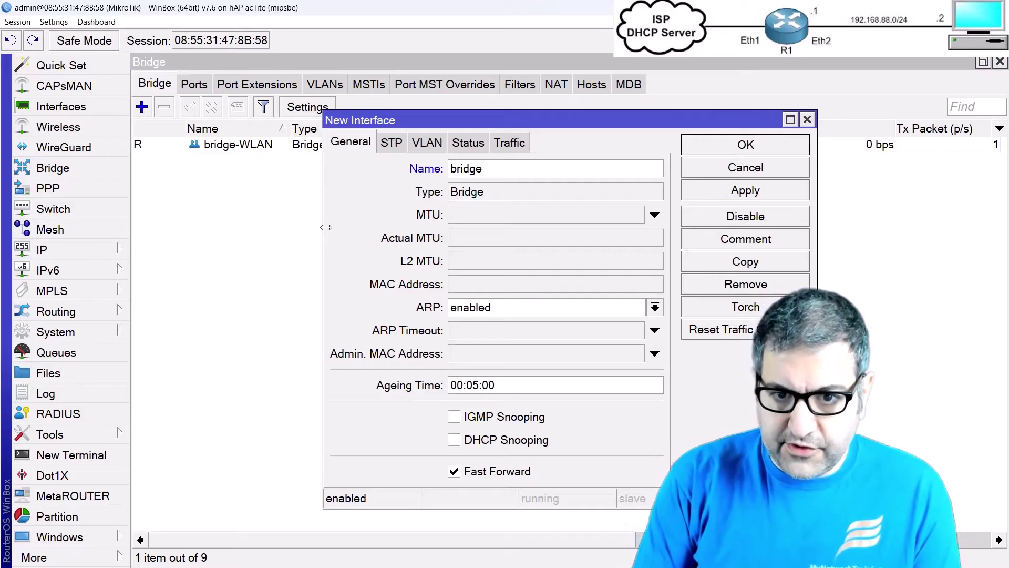
{"action": "type", "text": "-L"}
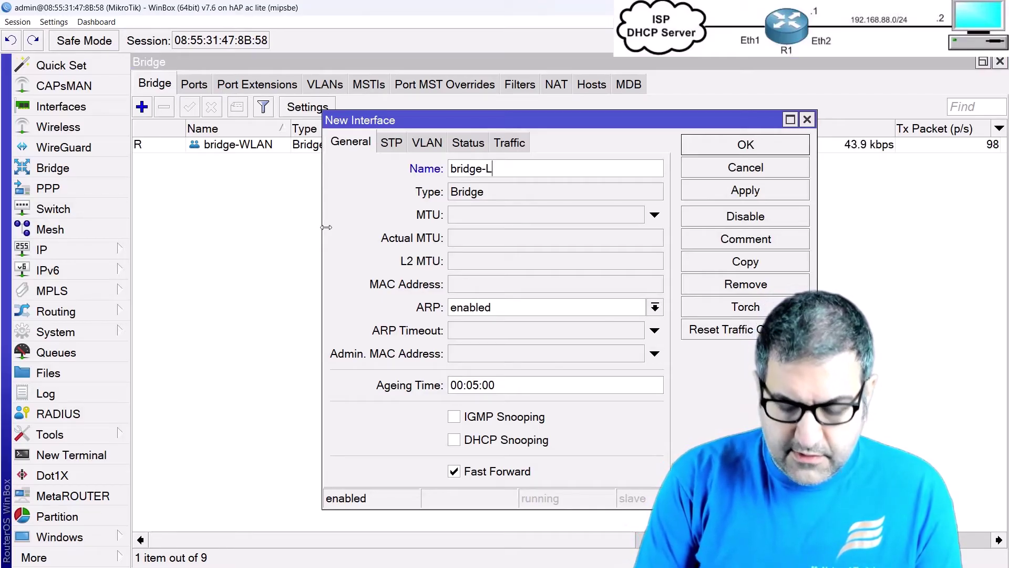
{"action": "type", "text": "AN"}
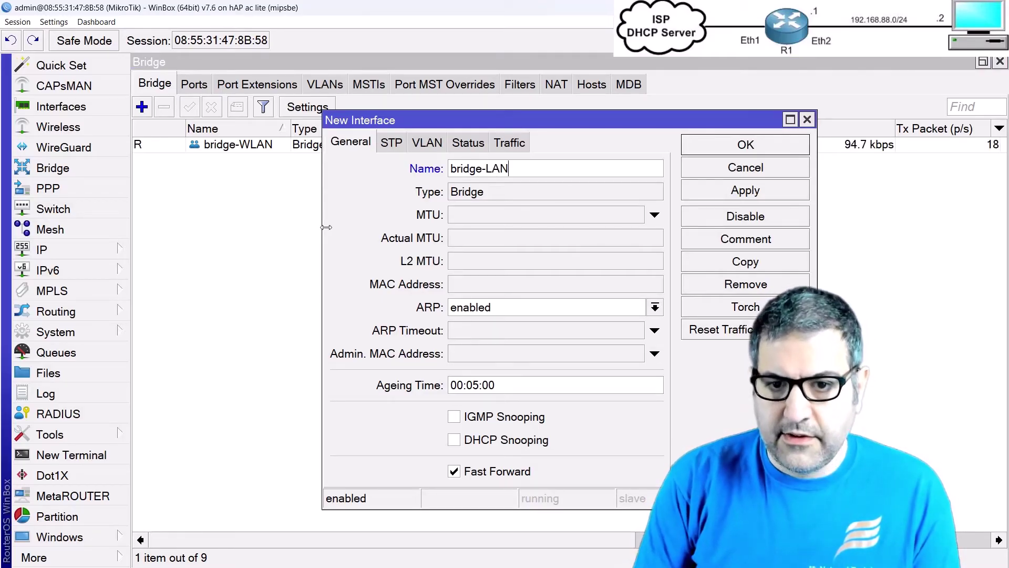
{"action": "left_click", "coordinate": [752, 151]}
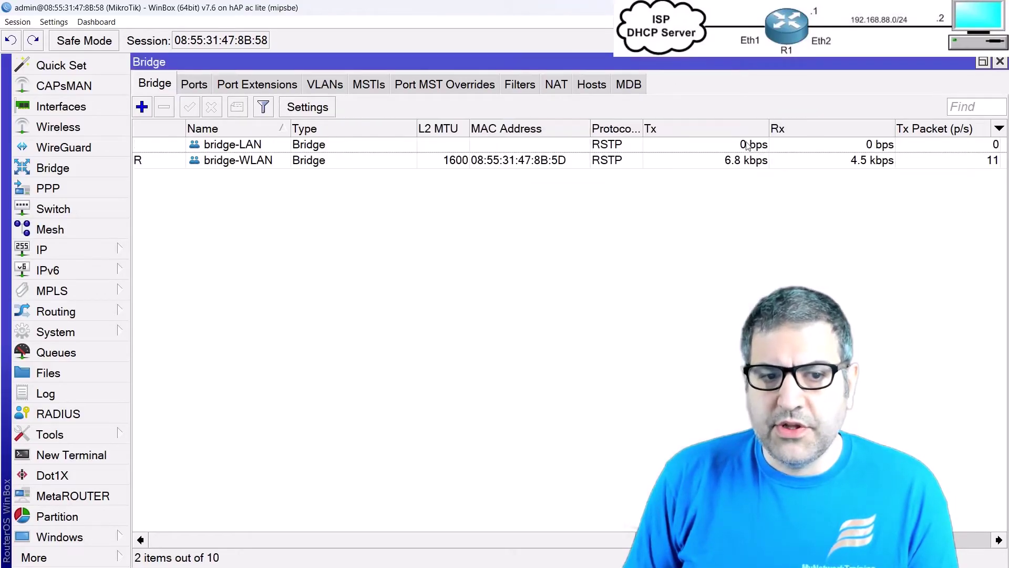
{"action": "left_click", "coordinate": [250, 144]}
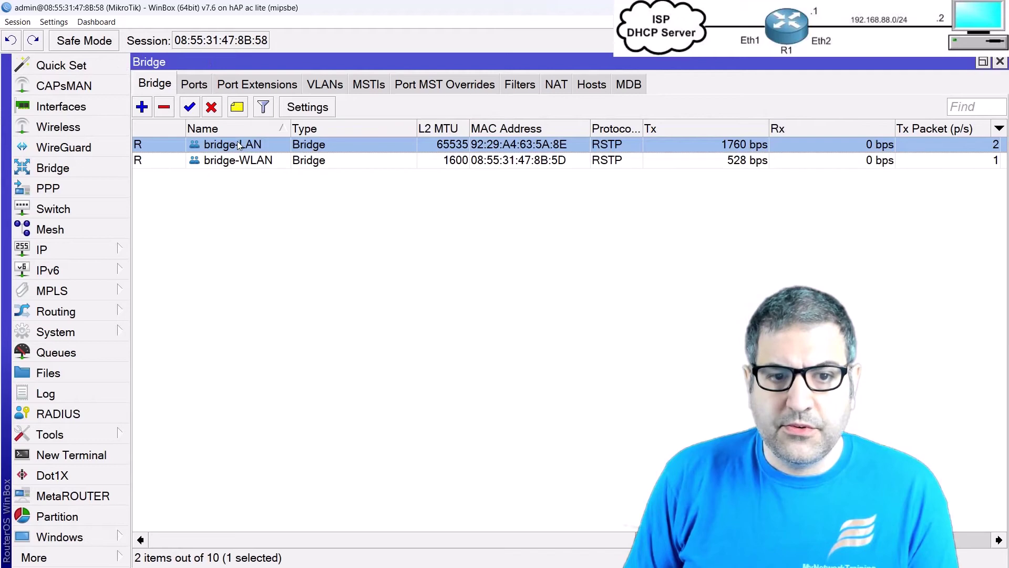
{"action": "left_click", "coordinate": [192, 85]}
Step: Add ether2 as a port of bridge-LAN
{"action": "left_click", "coordinate": [143, 109]}
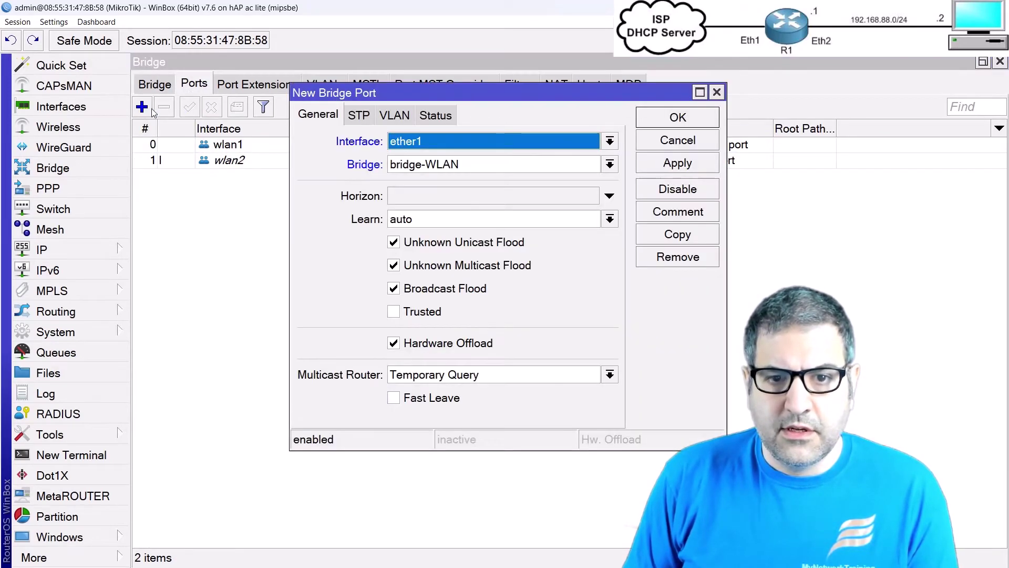
{"action": "left_click", "coordinate": [408, 141]}
{"action": "left_click", "coordinate": [411, 199]}
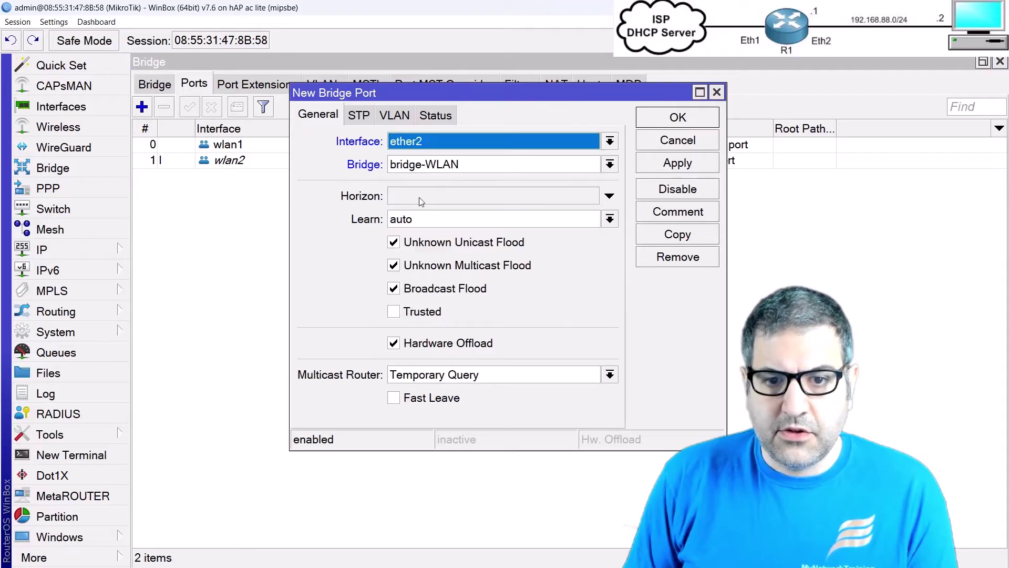
{"action": "left_click", "coordinate": [441, 171]}
{"action": "left_click", "coordinate": [437, 180]}
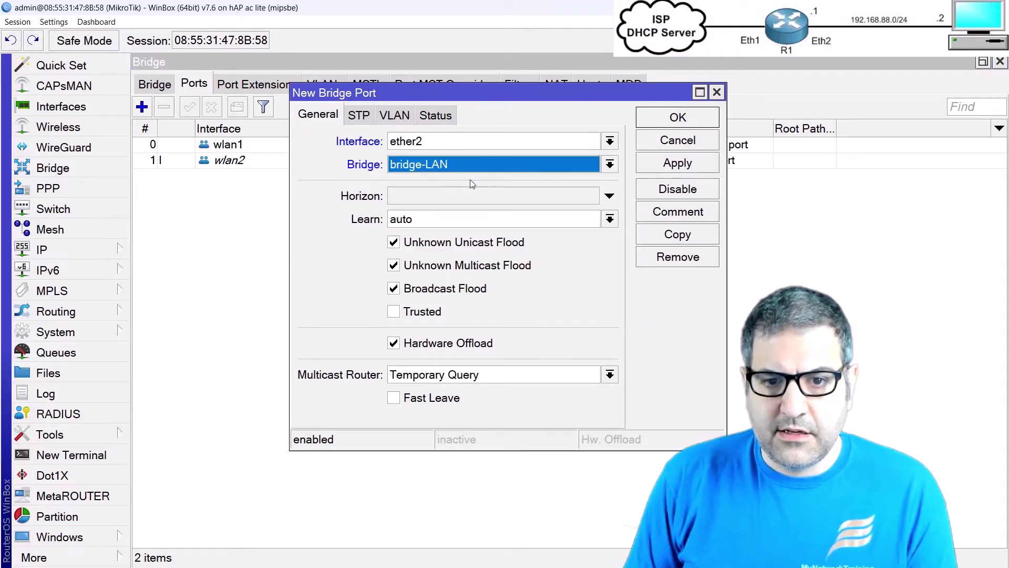
{"action": "left_click", "coordinate": [680, 118]}
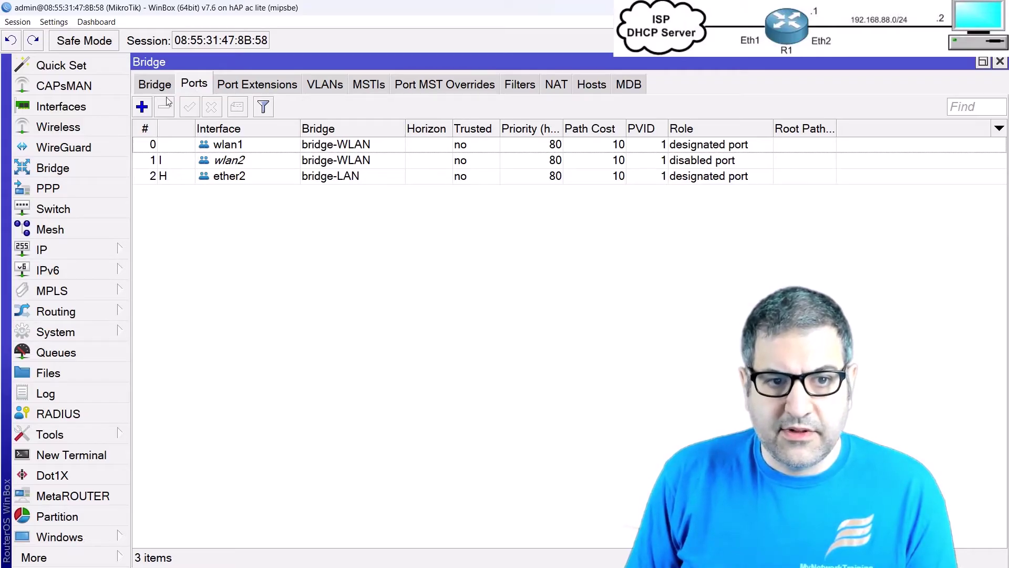
Step: Add ether4 as a port of bridge-LAN
{"action": "left_click", "coordinate": [142, 108]}
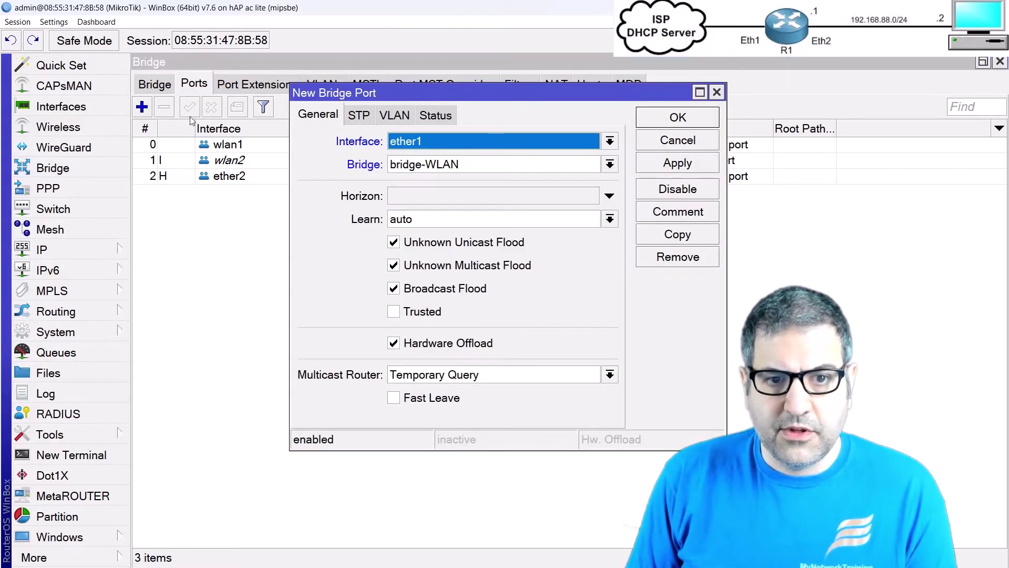
{"action": "left_click", "coordinate": [419, 141]}
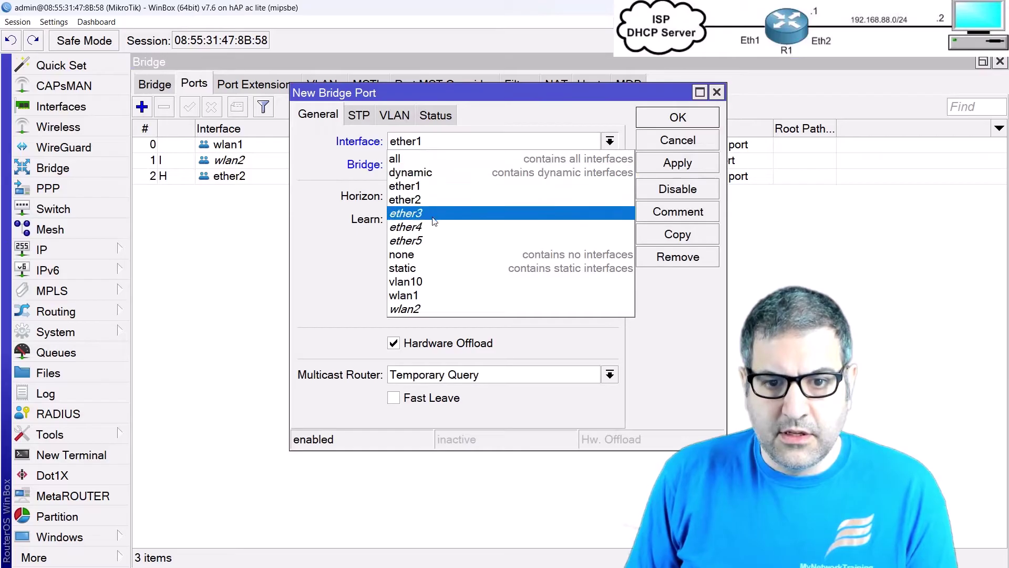
{"action": "left_click", "coordinate": [416, 227]}
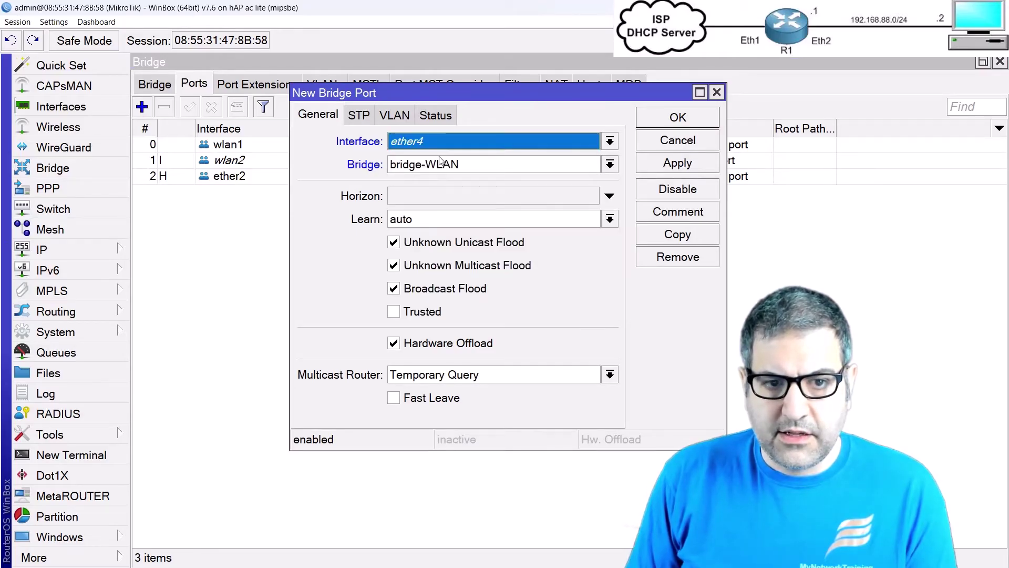
{"action": "left_click", "coordinate": [441, 161]}
{"action": "left_click", "coordinate": [448, 182]}
{"action": "left_click", "coordinate": [682, 118]}
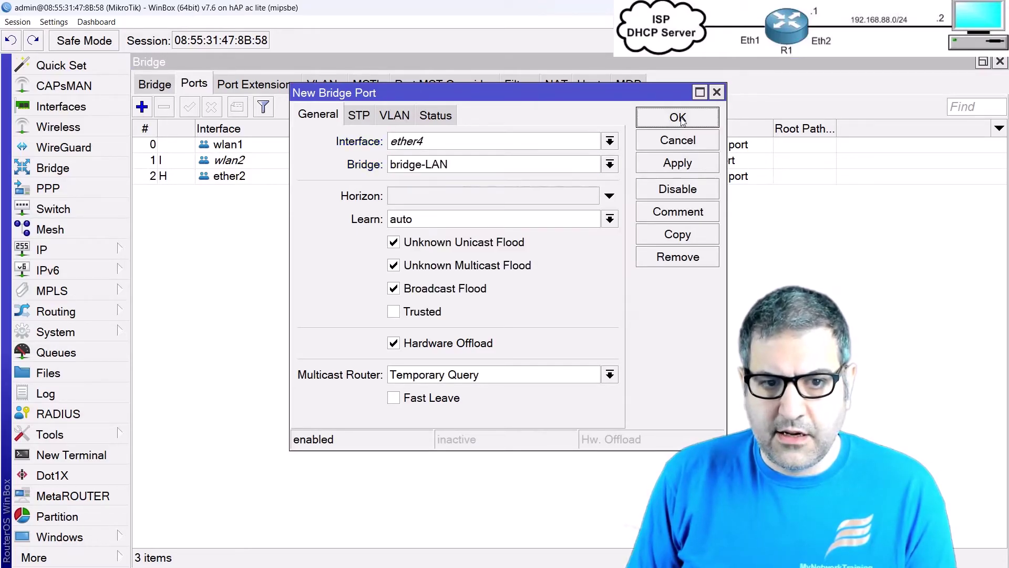
Step: Add ether5 as a port of bridge-LAN and close the Bridge window
{"action": "left_click", "coordinate": [150, 108]}
{"action": "left_click", "coordinate": [408, 144]}
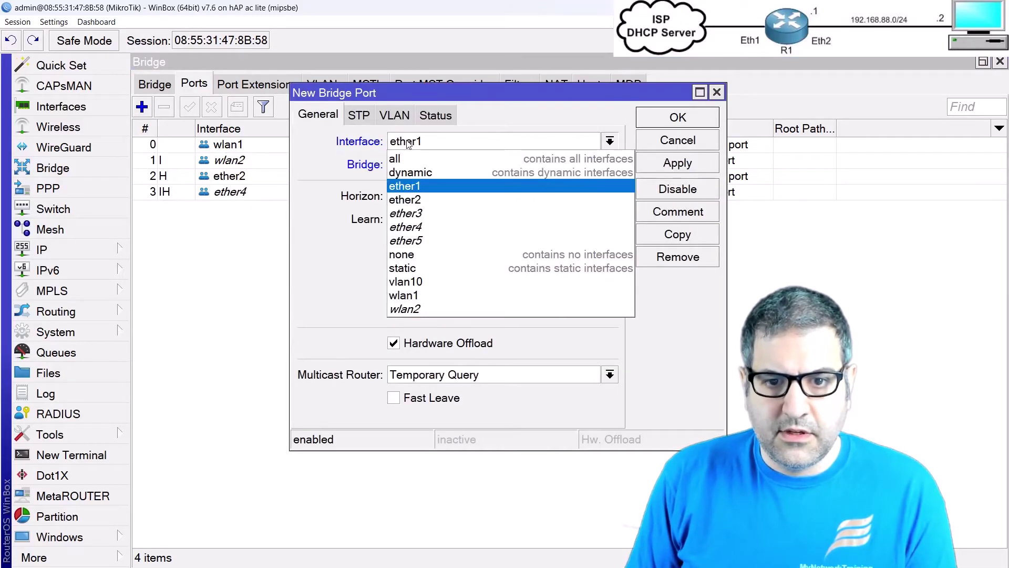
{"action": "left_click", "coordinate": [436, 235]}
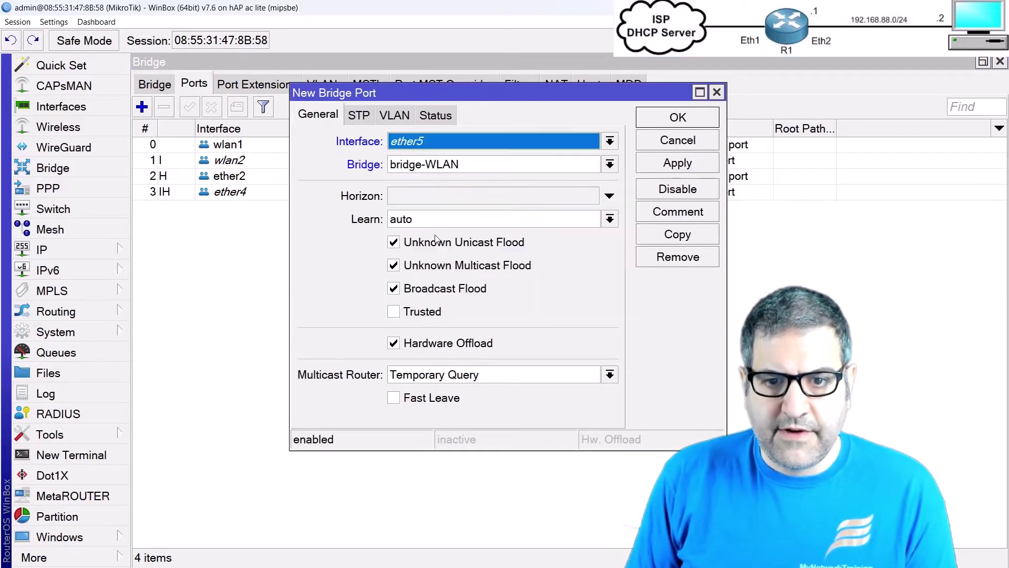
{"action": "left_click", "coordinate": [513, 164]}
{"action": "left_click", "coordinate": [446, 183]}
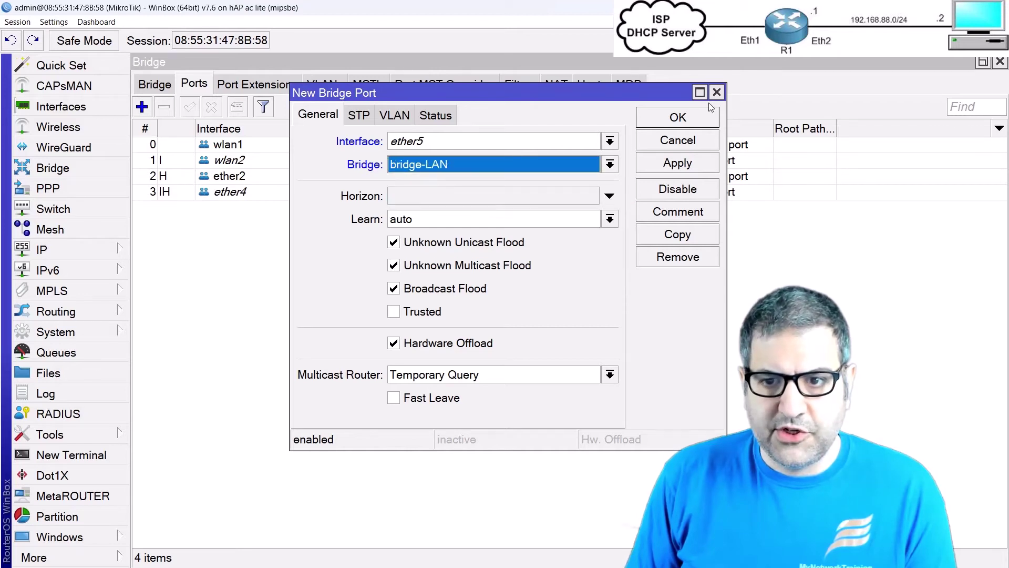
{"action": "left_click", "coordinate": [678, 118]}
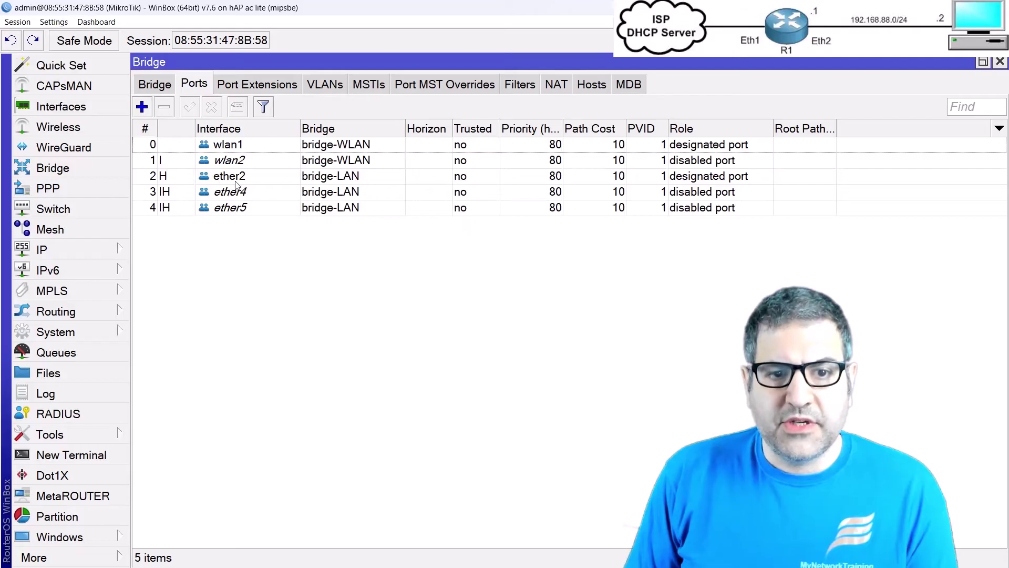
{"action": "left_click", "coordinate": [155, 86]}
{"action": "key", "text": "Escape"}
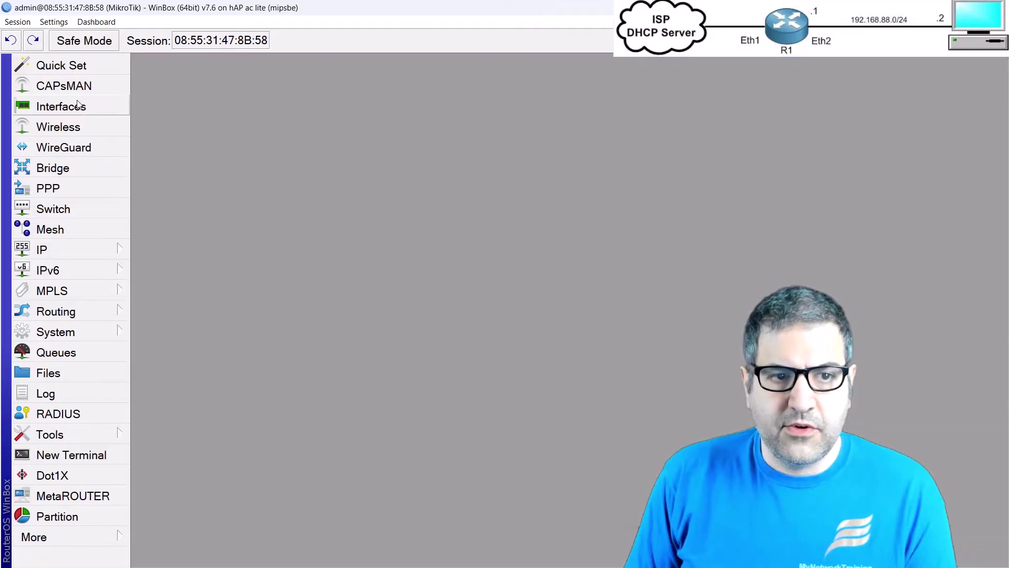
Step: Open the interface list, reverse its sort order and check bridge-WLAN, vlan10 and bridge-LAN
{"action": "left_click", "coordinate": [65, 108]}
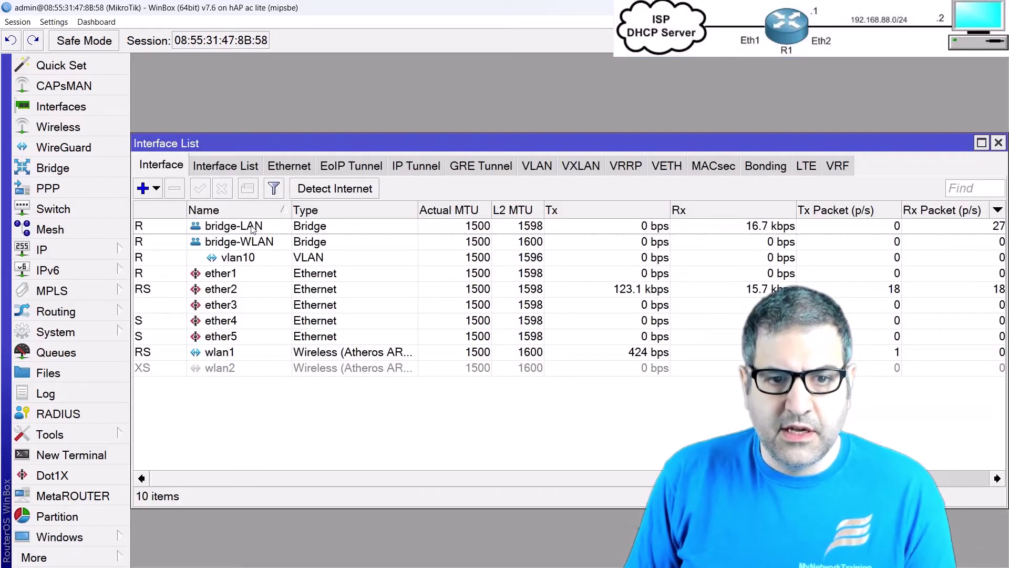
{"action": "left_click", "coordinate": [231, 210]}
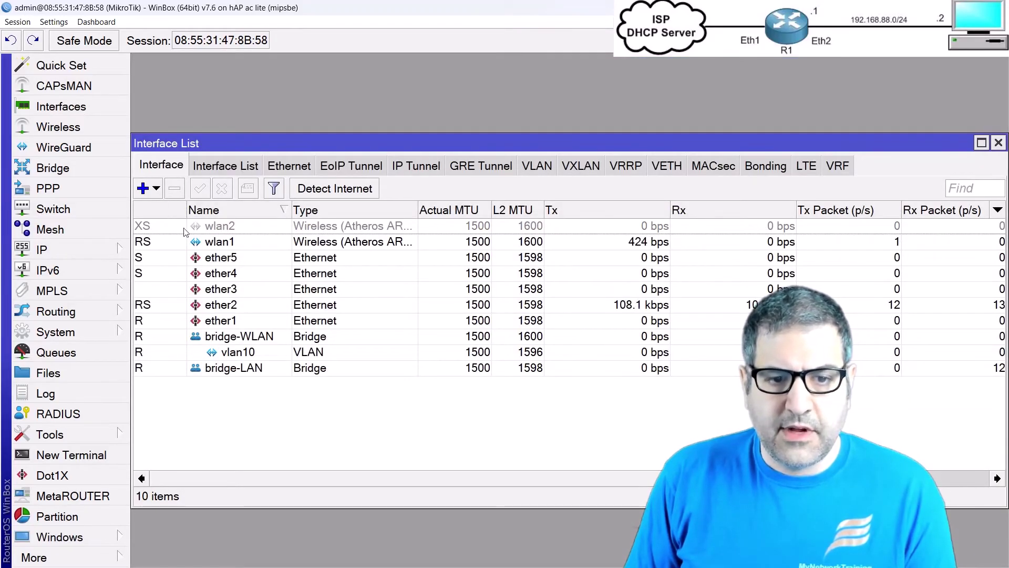
{"action": "left_click", "coordinate": [243, 343]}
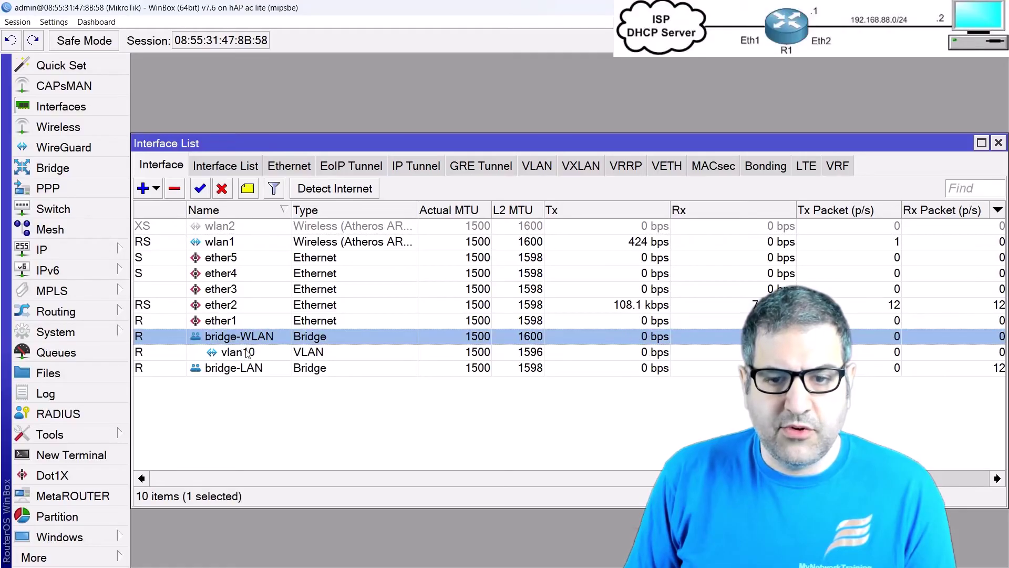
{"action": "left_click", "coordinate": [247, 353]}
{"action": "left_click", "coordinate": [238, 371]}
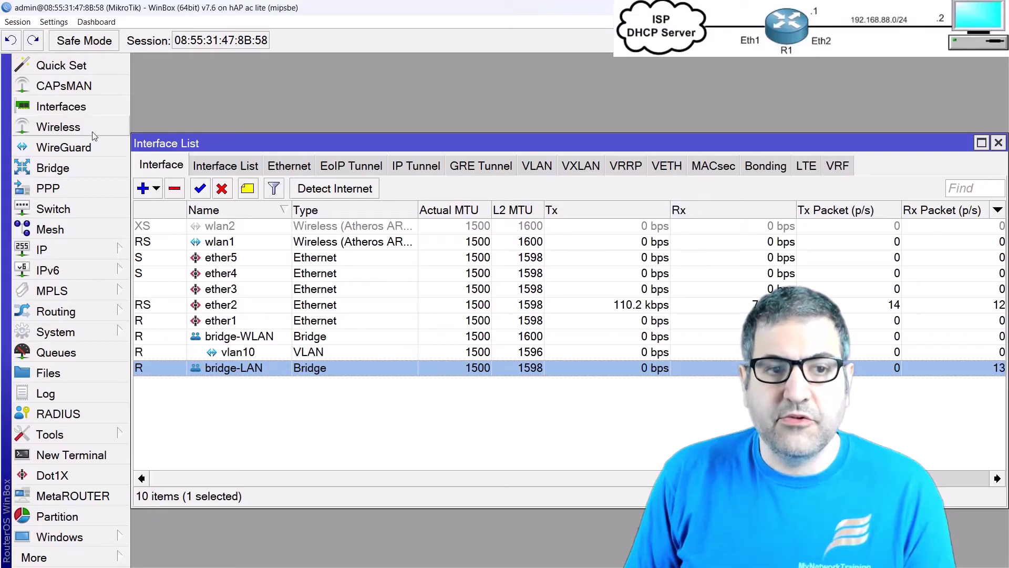
Step: Create VLAN interface vlan20 with VLAN ID 20 on bridge-LAN, then close the list
{"action": "left_click", "coordinate": [146, 188]}
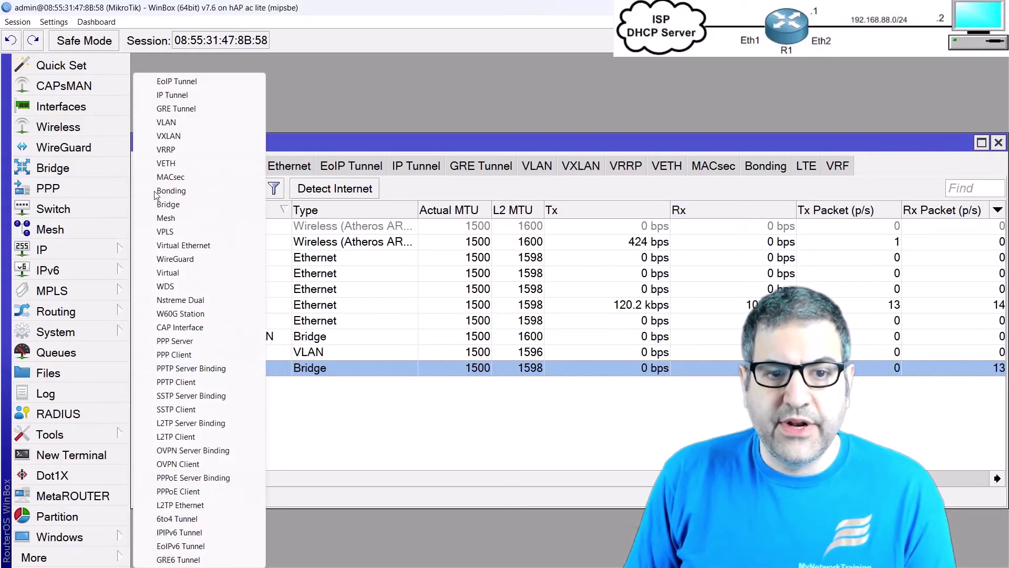
{"action": "left_click", "coordinate": [167, 122]}
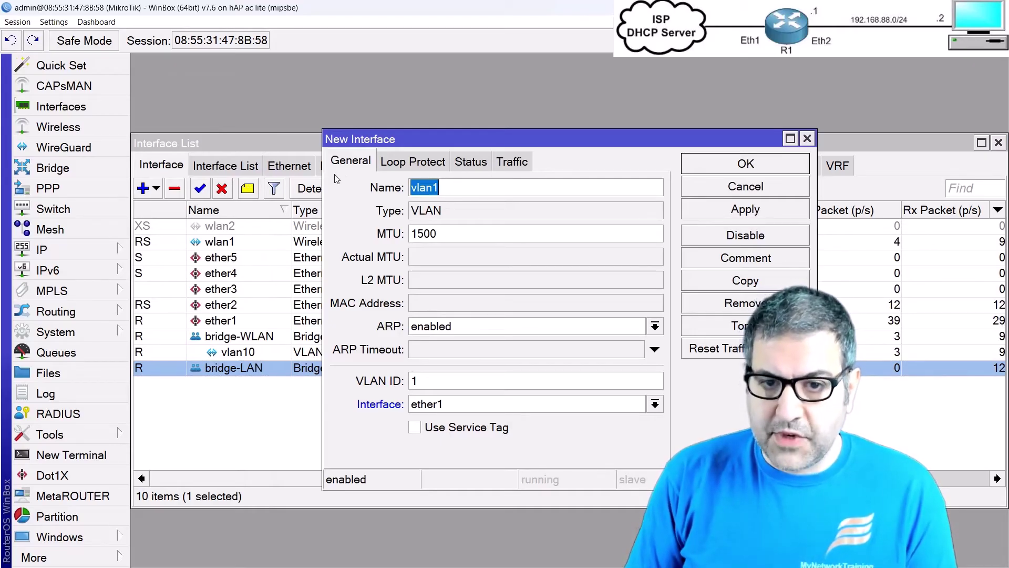
{"action": "type", "text": "vlan20"}
{"action": "key", "text": "Tab"}
{"action": "key", "text": "Tab"}
{"action": "key", "text": "Tab"}
{"action": "key", "text": "Tab"}
{"action": "type", "text": "20"}
{"action": "key", "text": "Tab"}
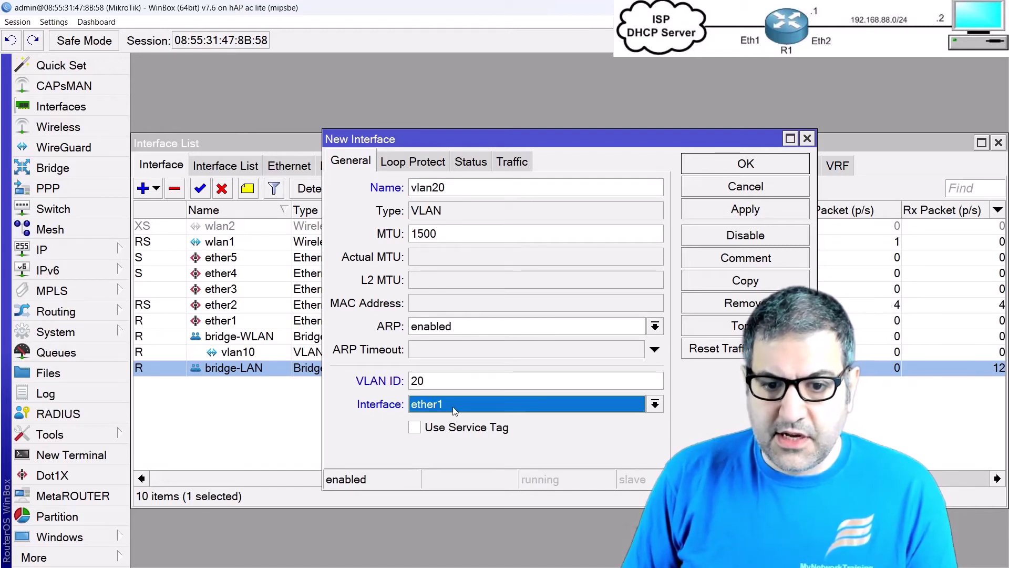
{"action": "left_click", "coordinate": [454, 408]}
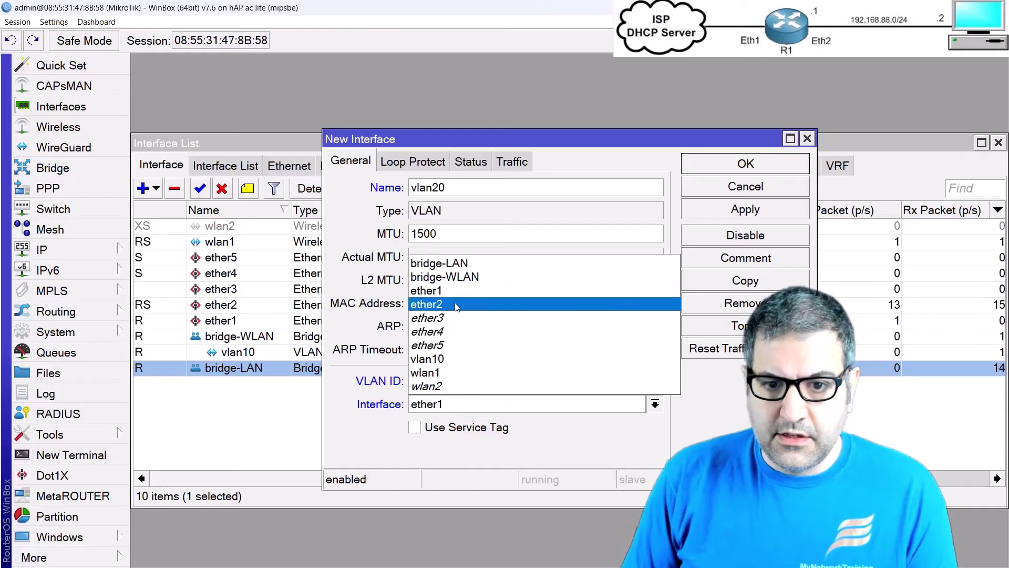
{"action": "left_click", "coordinate": [427, 263]}
{"action": "left_click", "coordinate": [772, 166]}
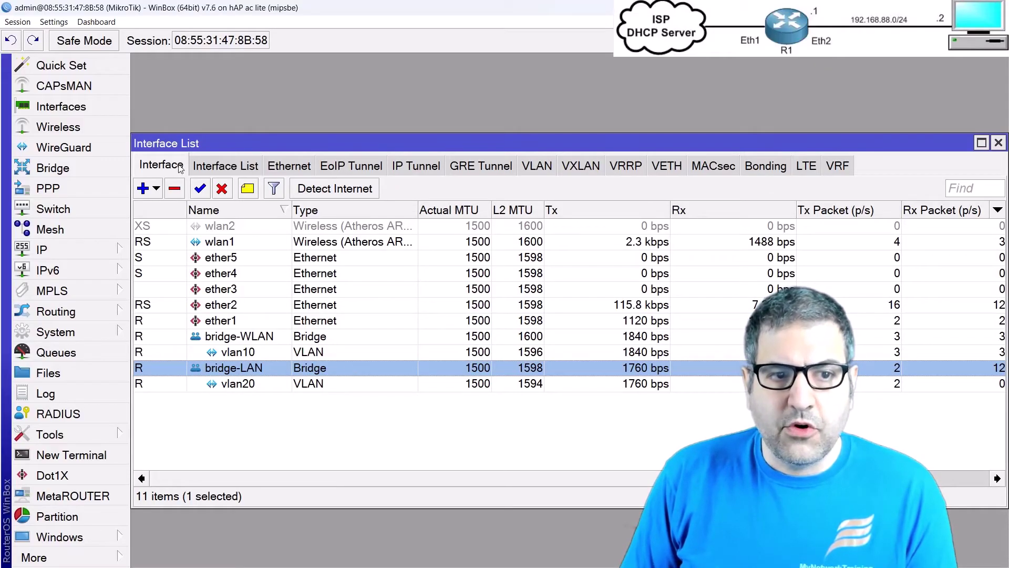
{"action": "key", "text": "Escape"}
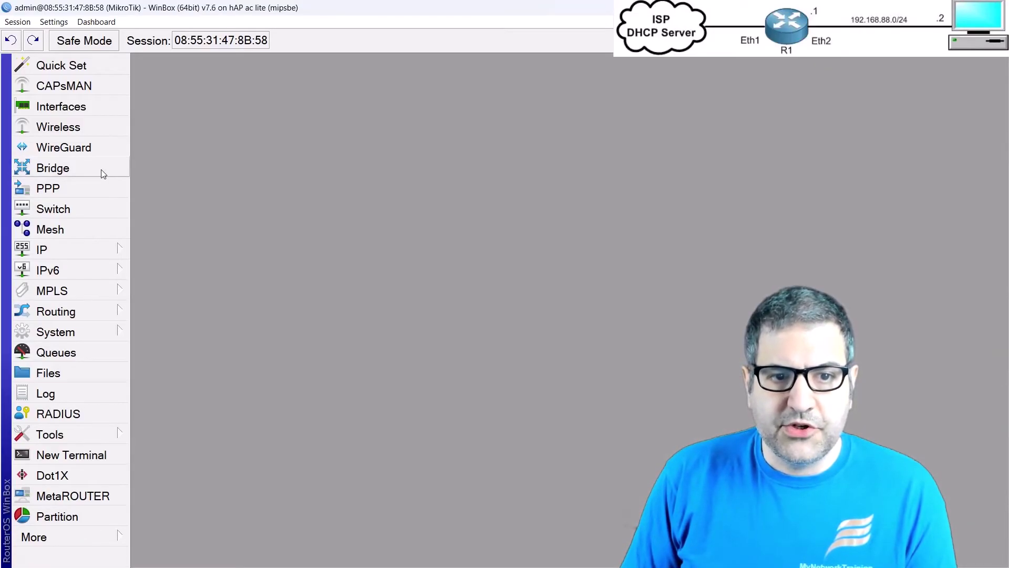
Step: Open bridge-LAN's properties at the VLAN tab, after briefly checking bridge-WLAN's settings
{"action": "left_click", "coordinate": [102, 174]}
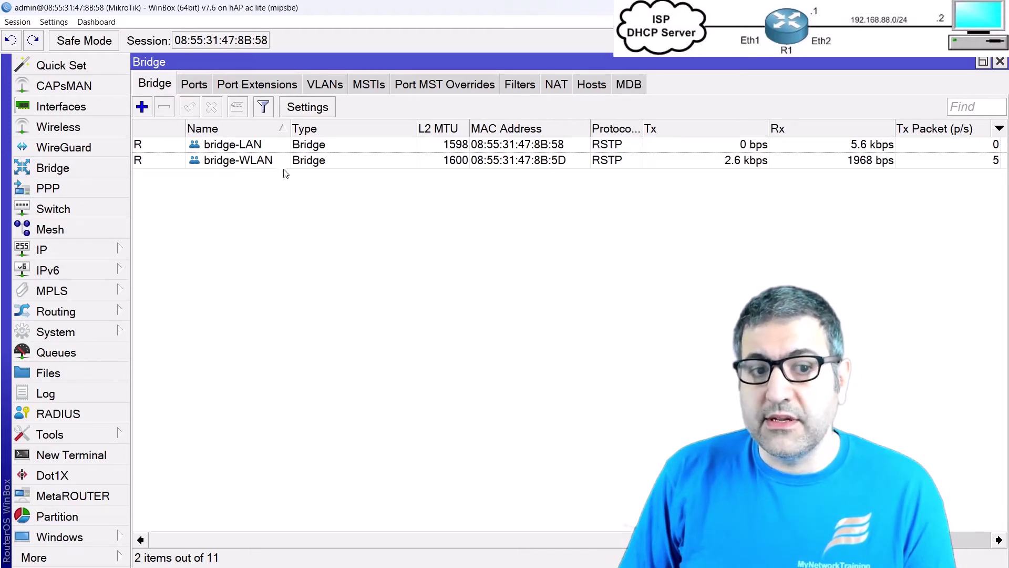
{"action": "double_click", "coordinate": [237, 161]}
{"action": "key", "text": "Escape"}
{"action": "left_click", "coordinate": [231, 145]}
{"action": "double_click", "coordinate": [231, 145]}
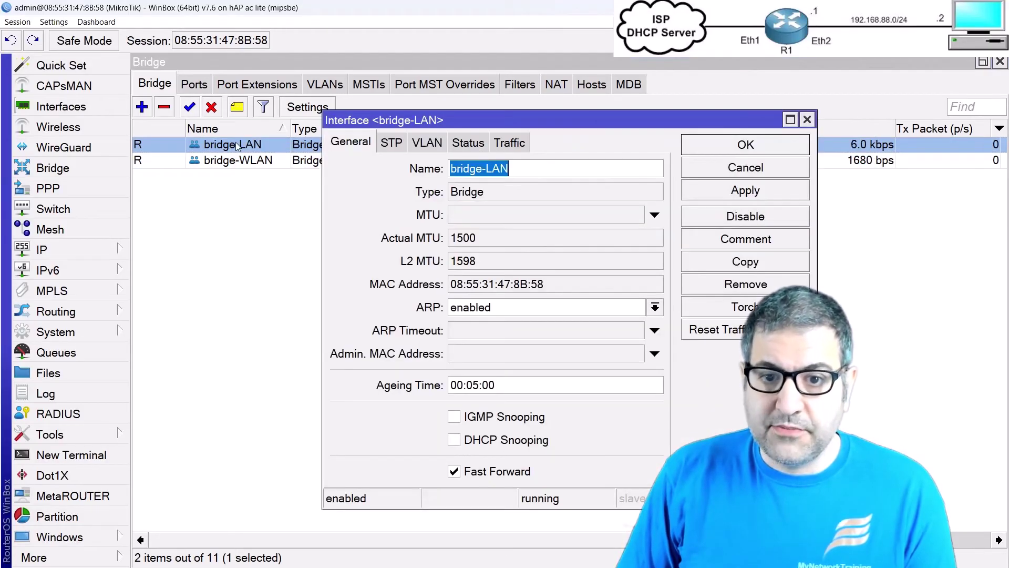
{"action": "left_click", "coordinate": [422, 145]}
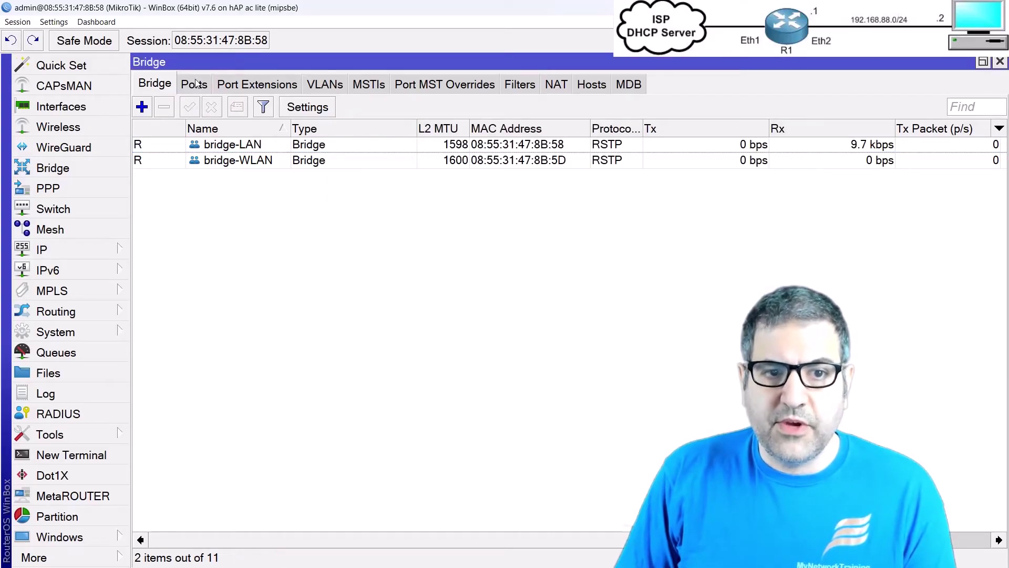
Step: In the Ports list, enter PVID 20 for ether2, ether4 and ether5, confirming each
{"action": "left_click", "coordinate": [195, 83]}
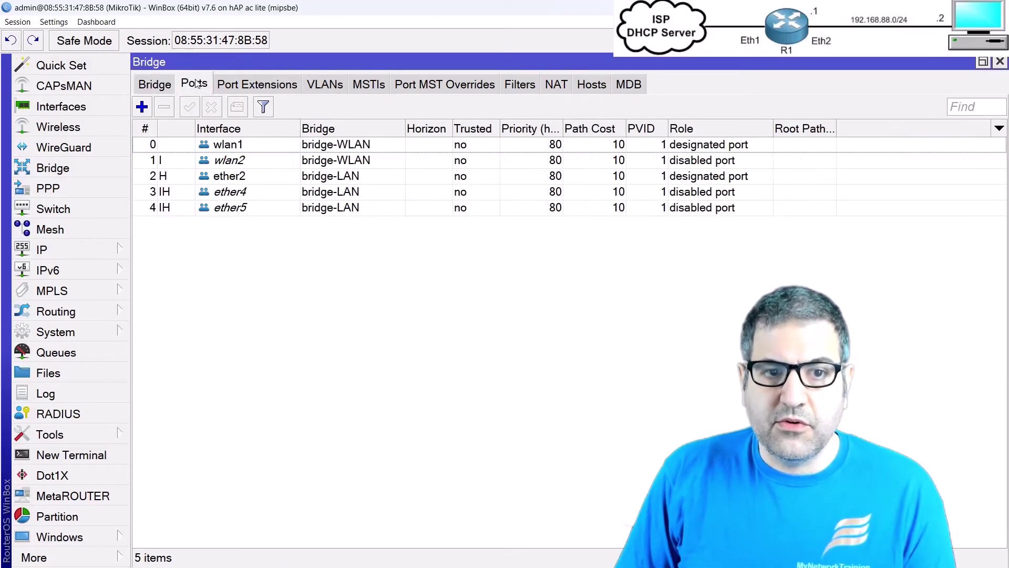
{"action": "double_click", "coordinate": [237, 179]}
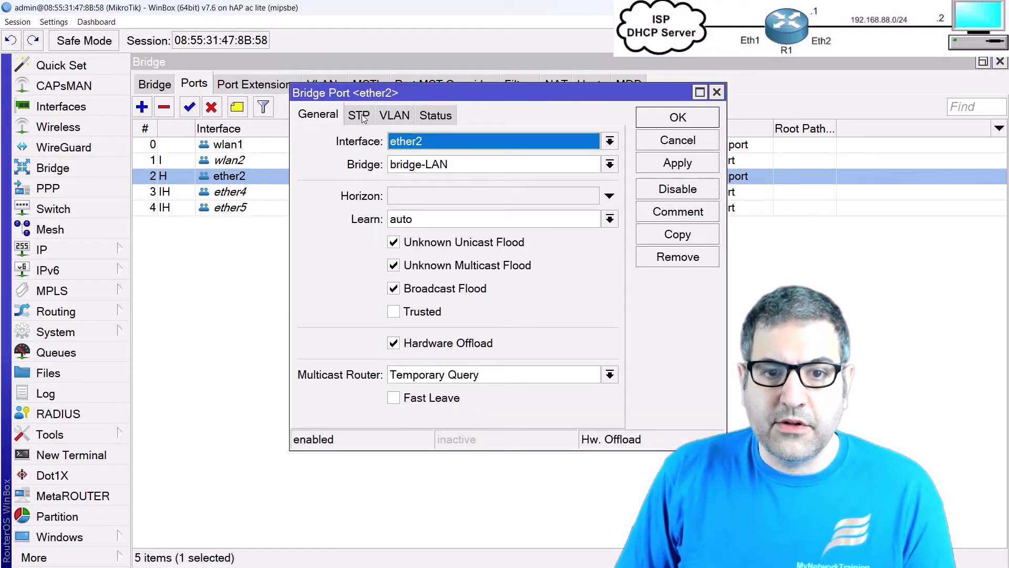
{"action": "left_click", "coordinate": [393, 117]}
{"action": "type", "text": "20"}
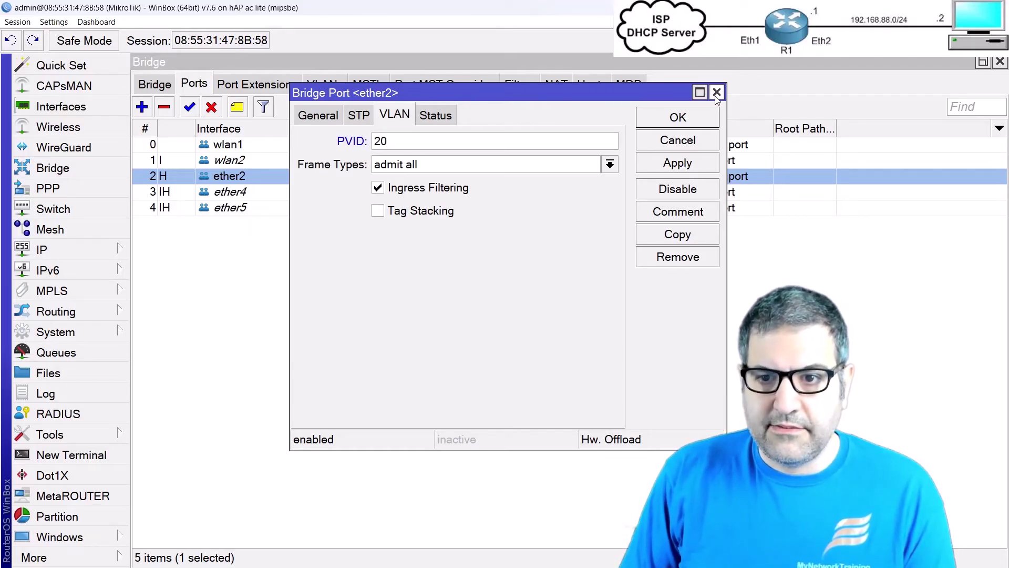
{"action": "left_click", "coordinate": [708, 120]}
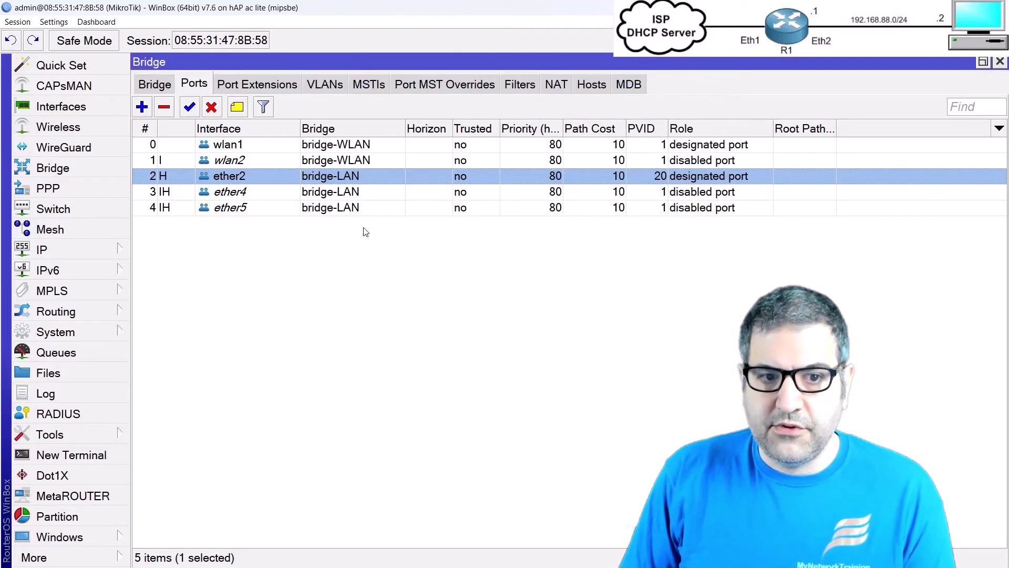
{"action": "double_click", "coordinate": [218, 192]}
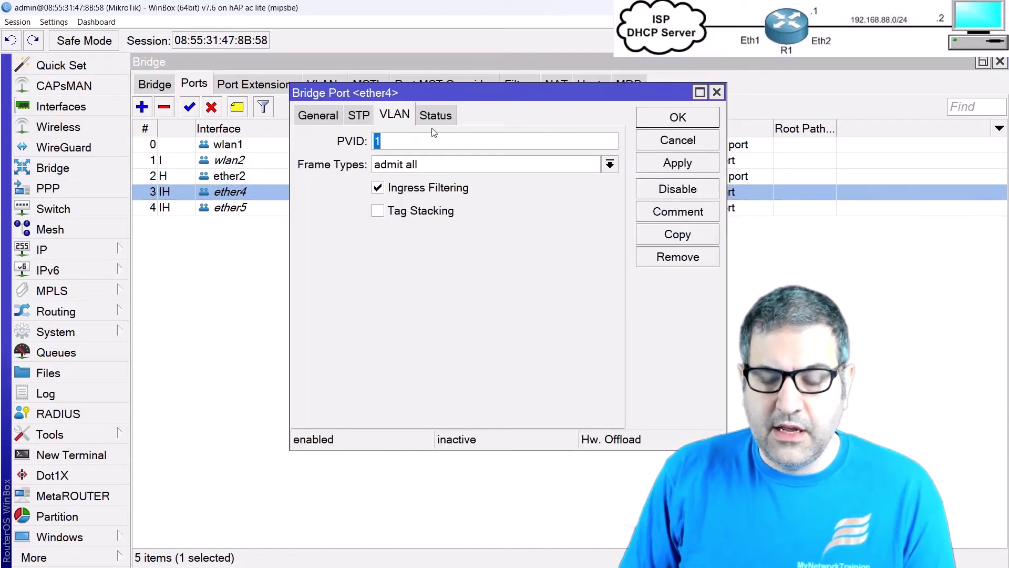
{"action": "type", "text": "20"}
{"action": "key", "text": "Return"}
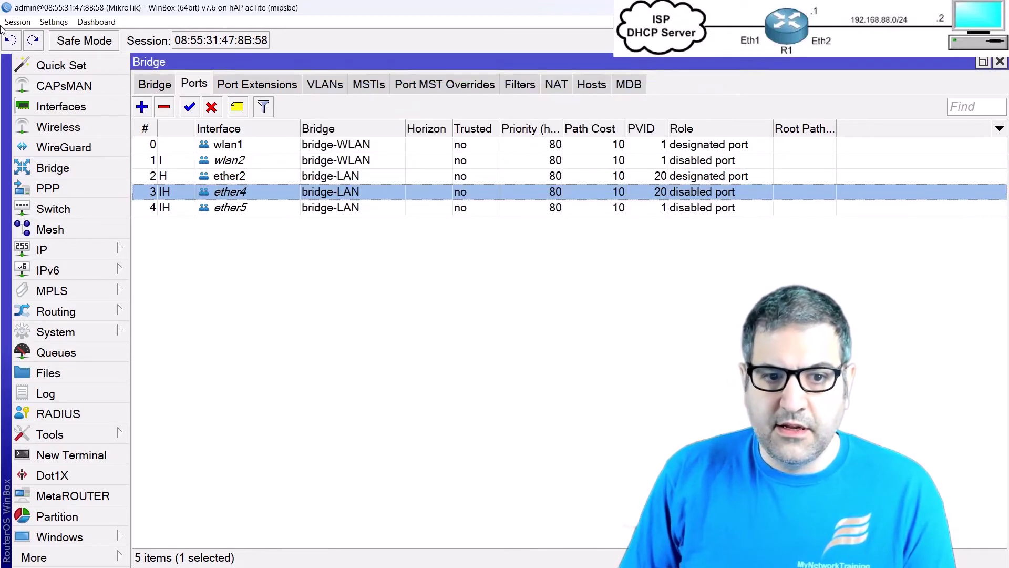
{"action": "double_click", "coordinate": [207, 208]}
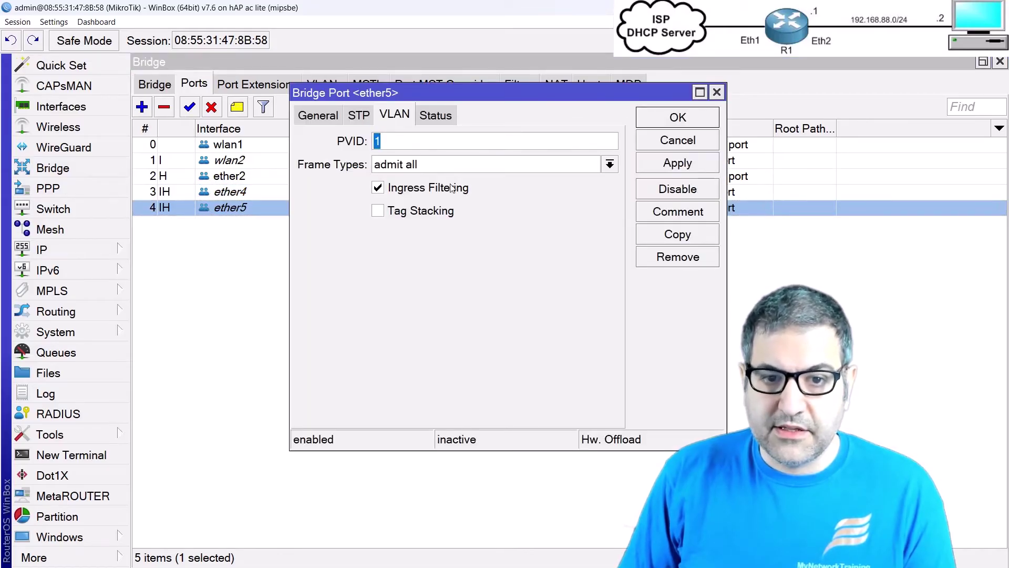
{"action": "type", "text": "20"}
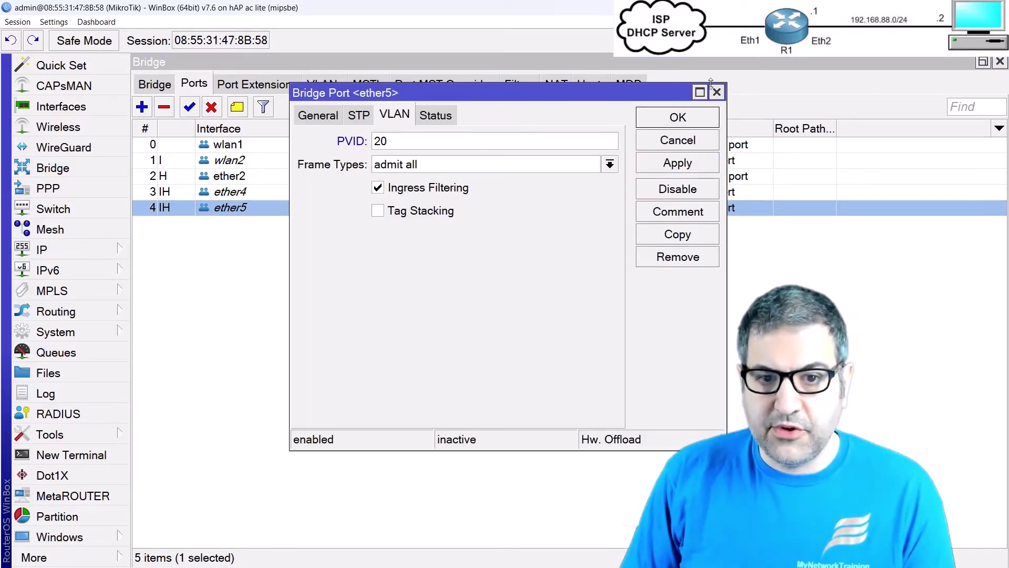
{"action": "left_click", "coordinate": [678, 117]}
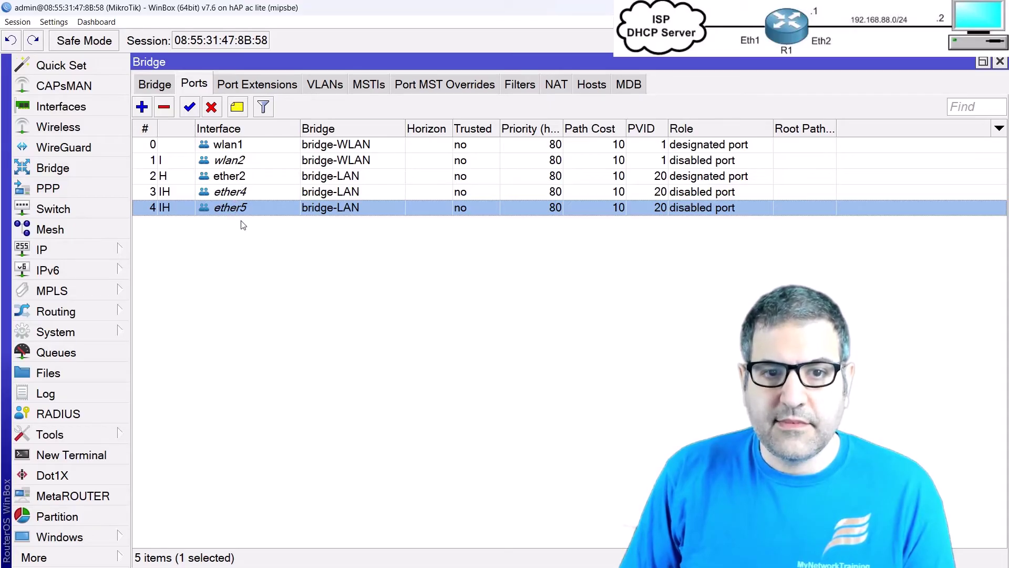
Step: Start a new bridge VLAN entry: bridge-LAN, VLAN ID 20, tagged on bridge-LAN
{"action": "left_click", "coordinate": [330, 85]}
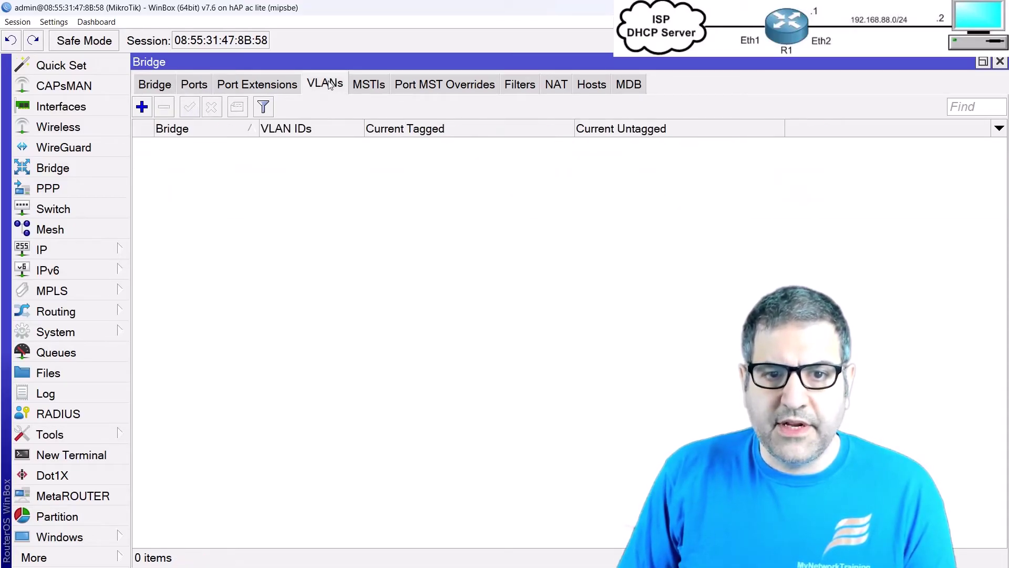
{"action": "left_click", "coordinate": [143, 108]}
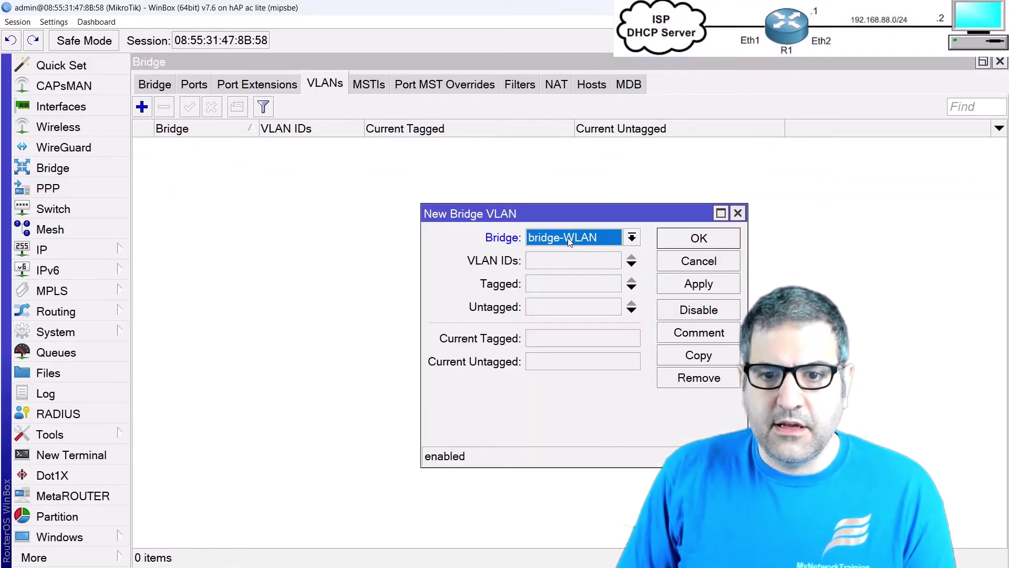
{"action": "left_click", "coordinate": [539, 236]}
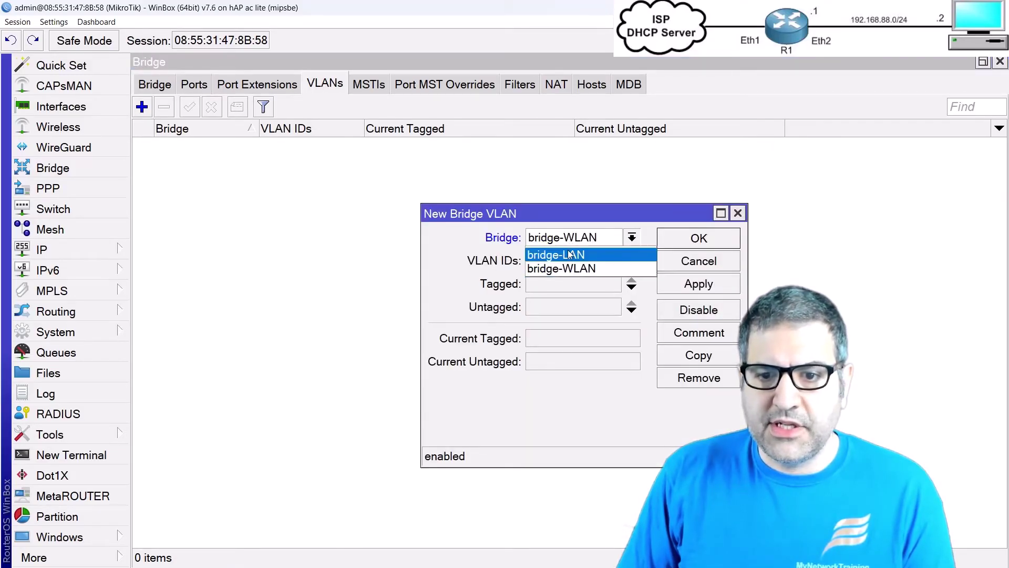
{"action": "left_click", "coordinate": [569, 256]}
{"action": "left_click", "coordinate": [567, 259]}
{"action": "type", "text": "2"}
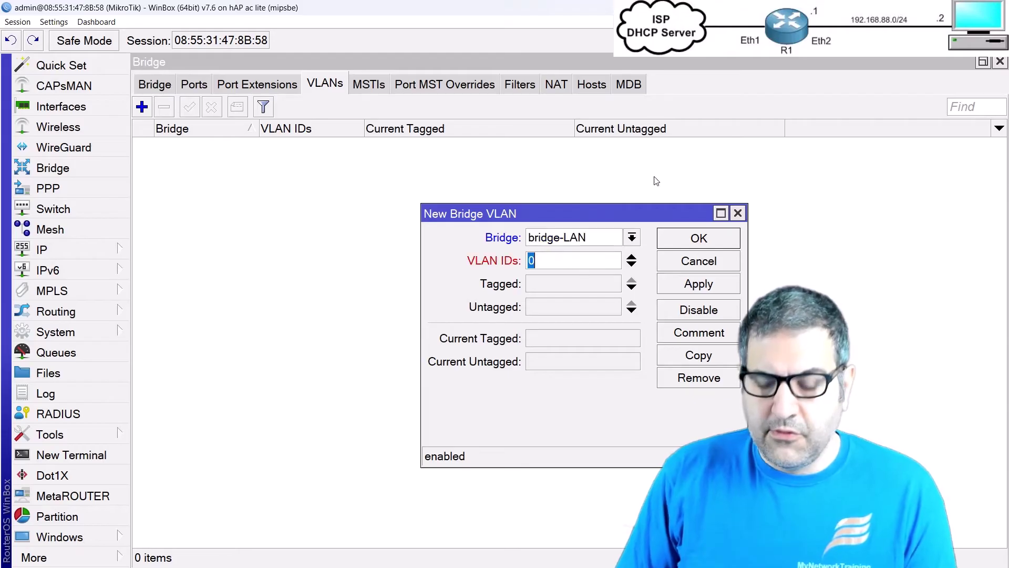
{"action": "type", "text": "0"}
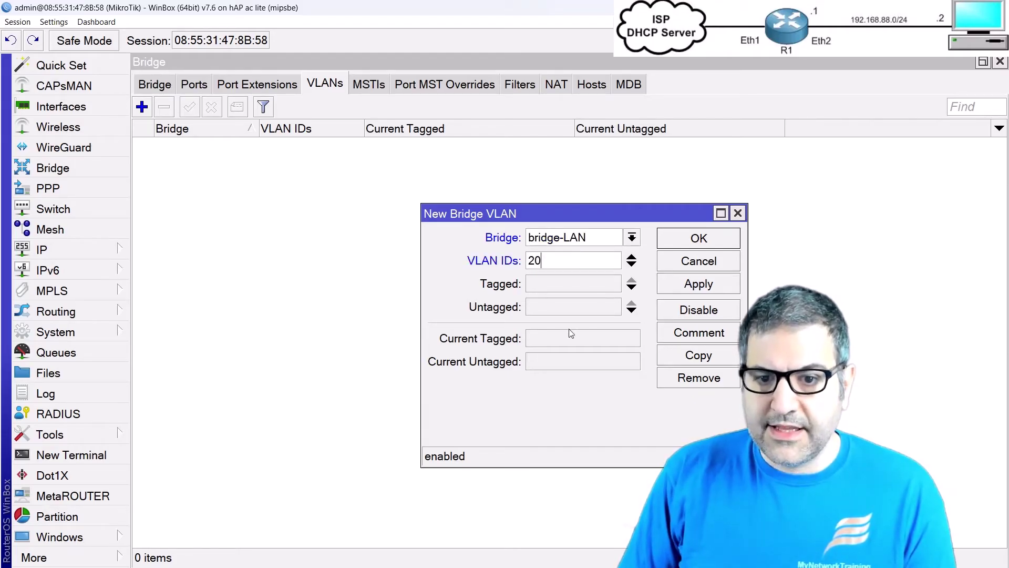
{"action": "left_click", "coordinate": [589, 282]}
{"action": "left_click", "coordinate": [591, 283]}
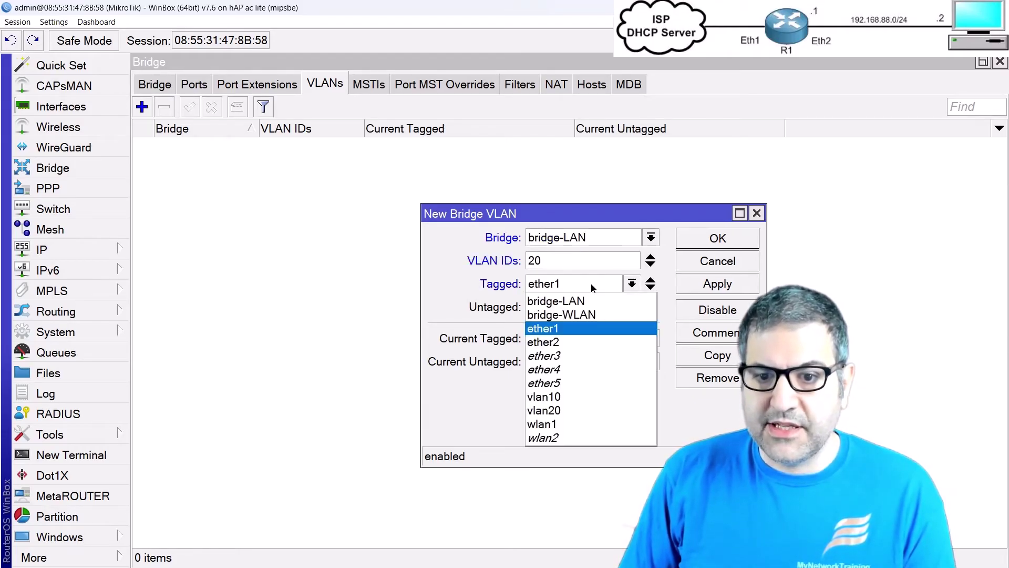
{"action": "left_click", "coordinate": [584, 303]}
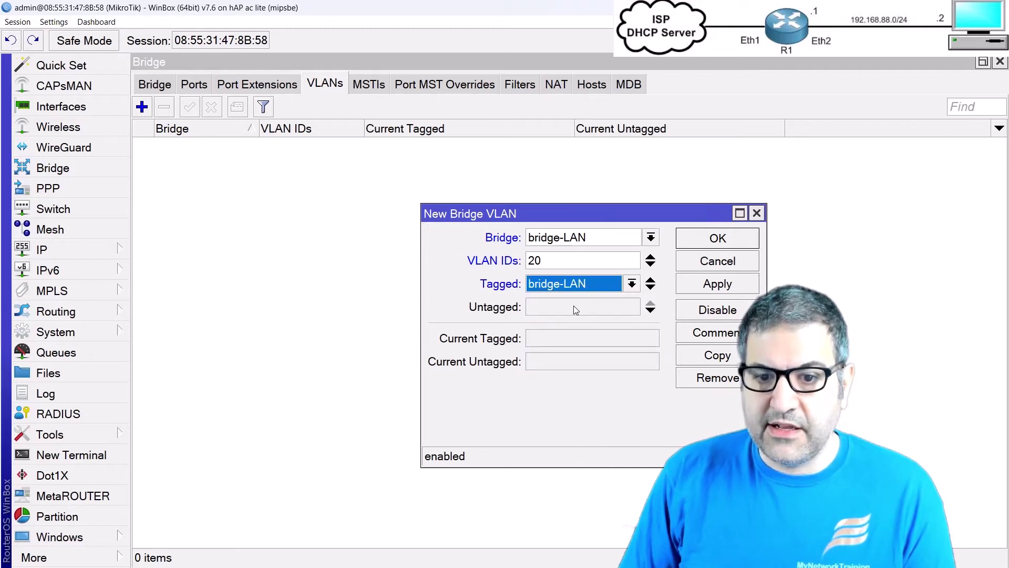
Step: Add ether2, ether3 and ether4 as untagged members and save the VLAN 20 entry
{"action": "left_click", "coordinate": [582, 307]}
{"action": "left_click", "coordinate": [584, 308]}
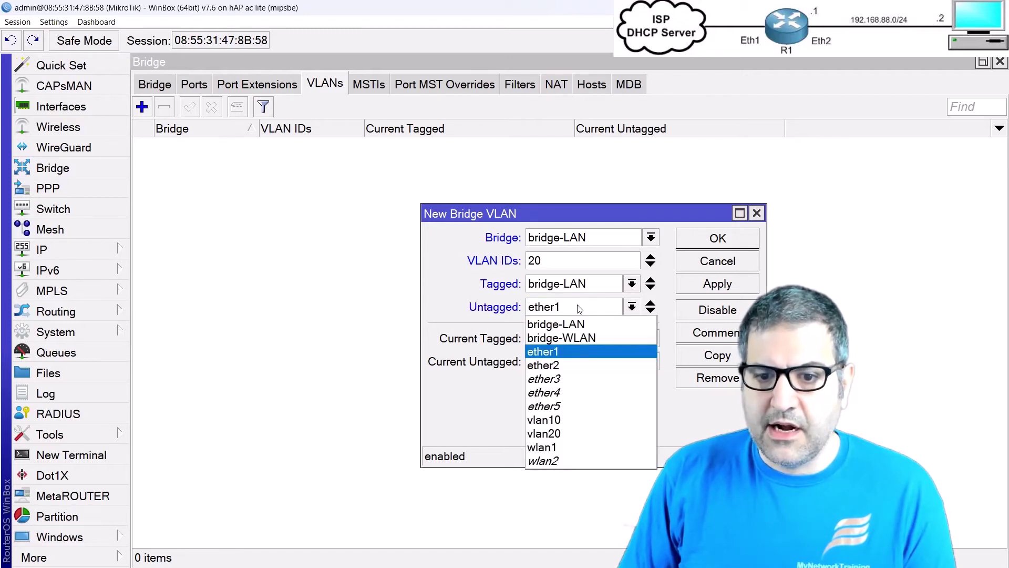
{"action": "left_click", "coordinate": [581, 365]}
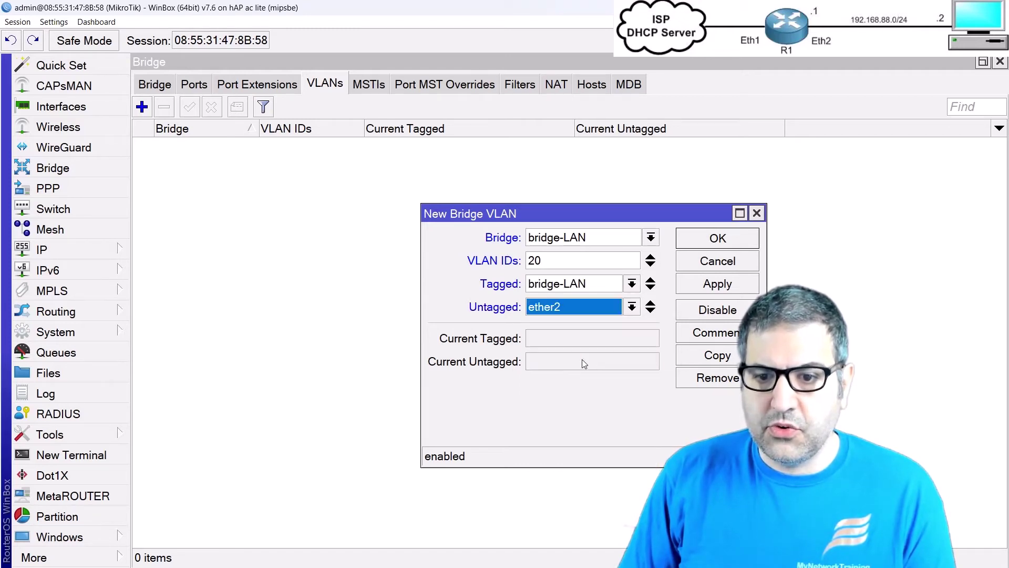
{"action": "left_click", "coordinate": [651, 310]}
{"action": "left_click", "coordinate": [589, 327]}
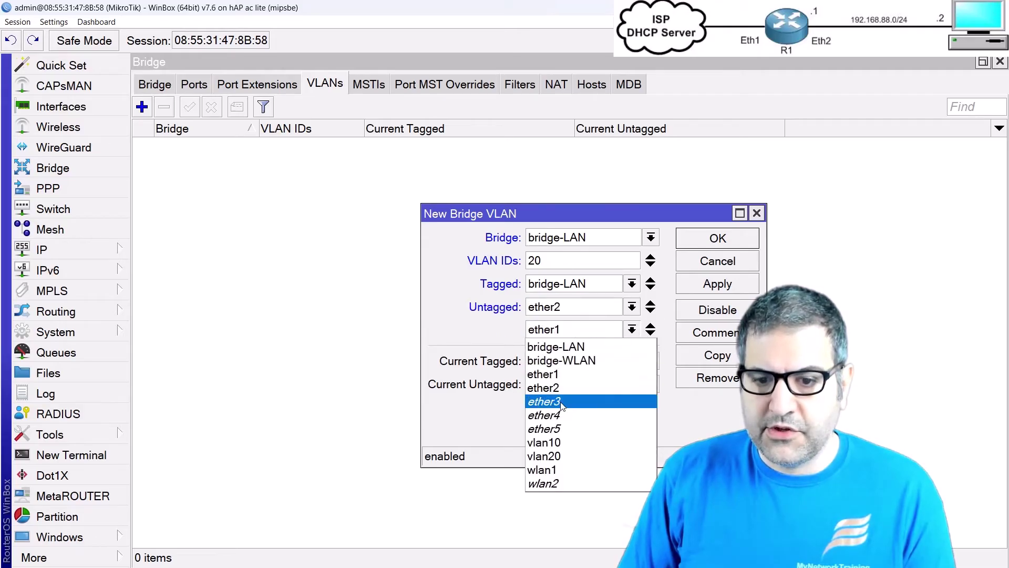
{"action": "left_click", "coordinate": [560, 403]}
{"action": "left_click", "coordinate": [651, 334]}
{"action": "left_click", "coordinate": [566, 350]}
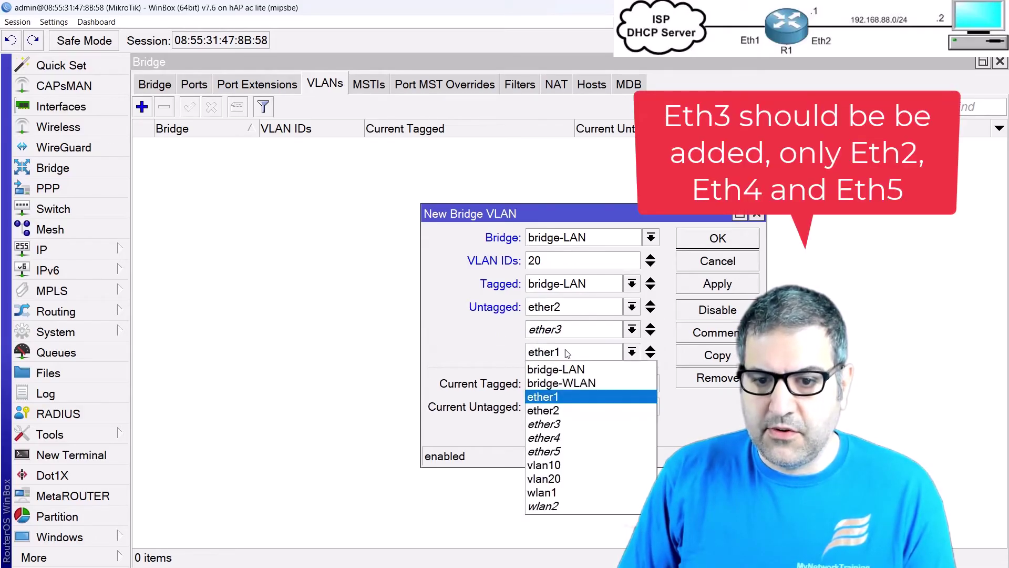
{"action": "left_click", "coordinate": [565, 438]}
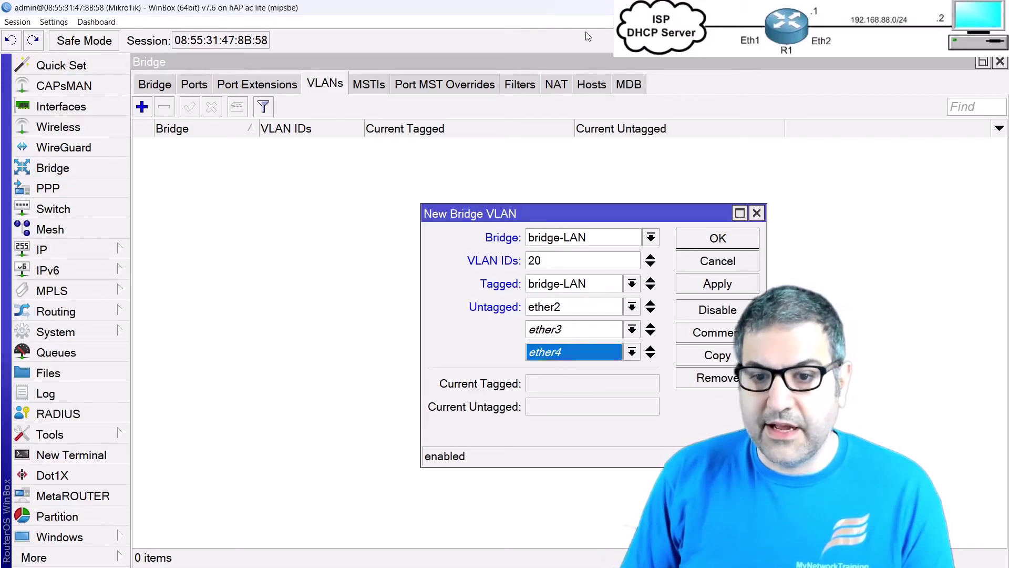
{"action": "left_click", "coordinate": [729, 243]}
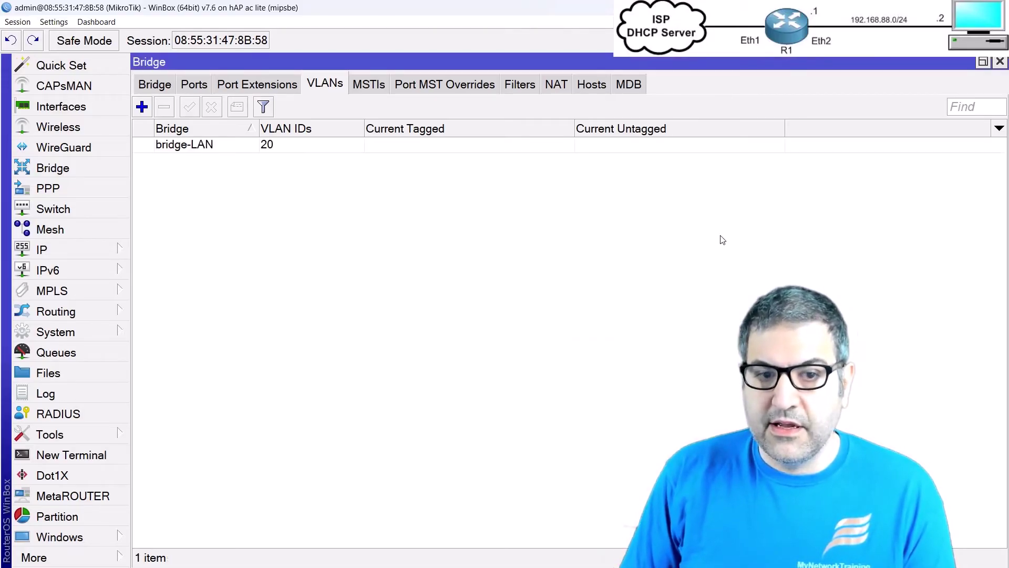
Step: Reopen bridge-LAN's properties from the Bridge list and close them unchanged
{"action": "left_click", "coordinate": [151, 88]}
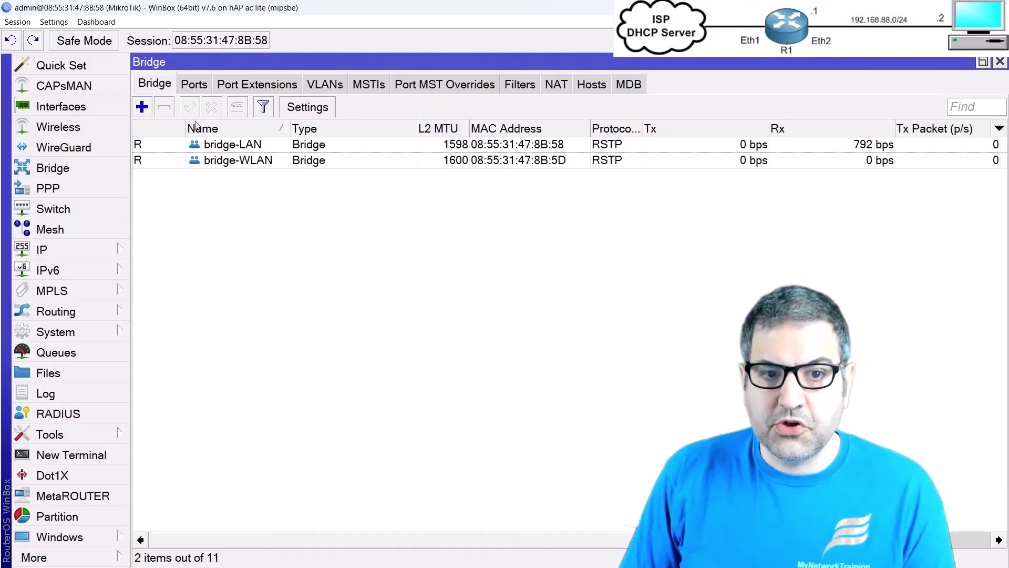
{"action": "double_click", "coordinate": [238, 149]}
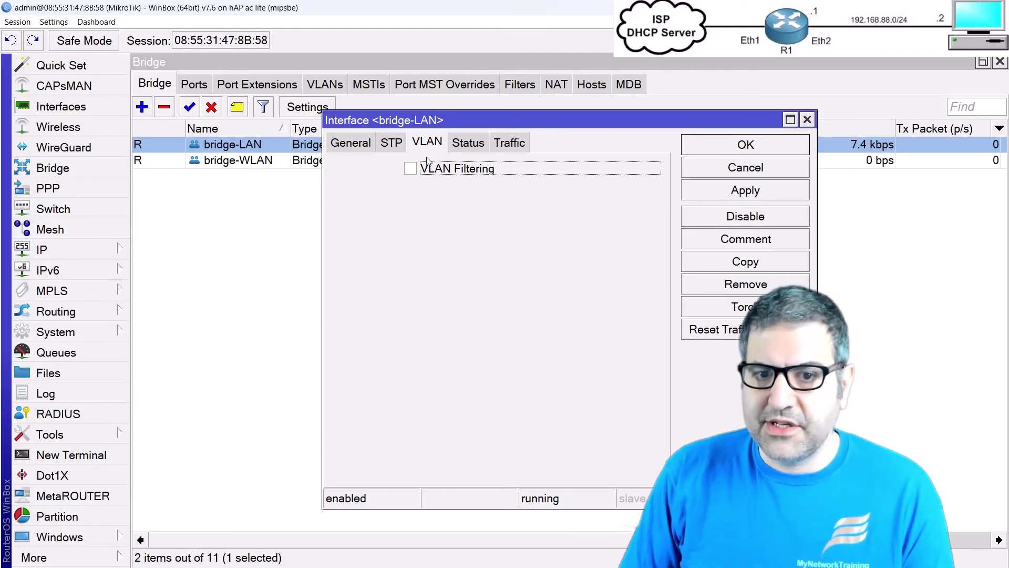
{"action": "key", "text": "Escape"}
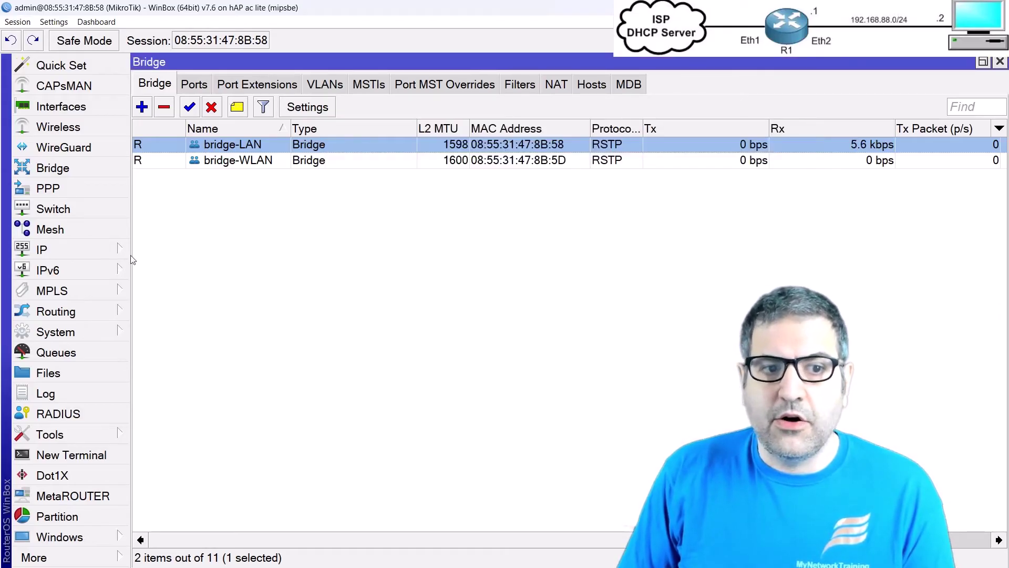
Step: Open IP > DHCP Server and view the configured servers list
{"action": "left_click", "coordinate": [87, 255]}
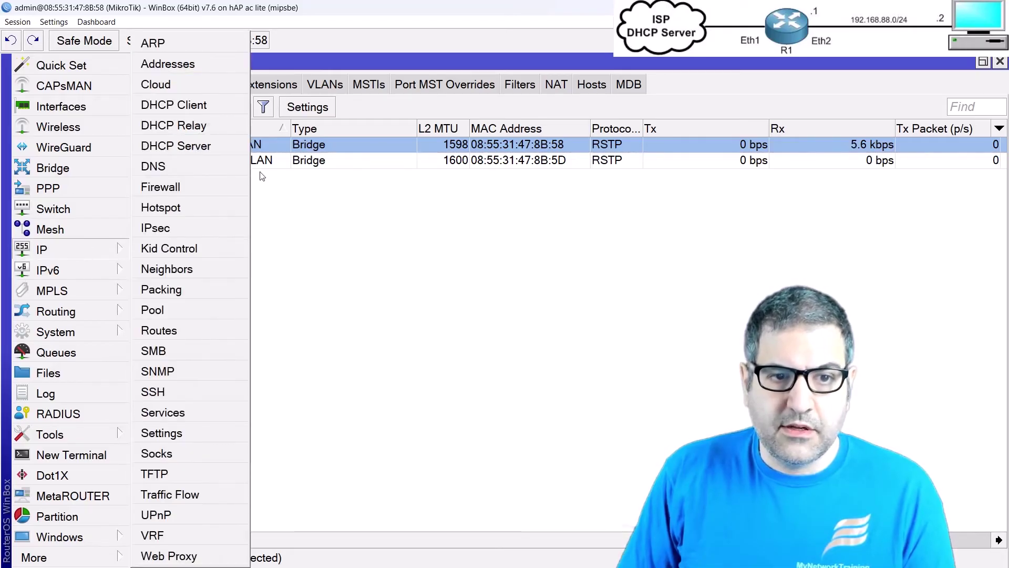
{"action": "left_click", "coordinate": [200, 143]}
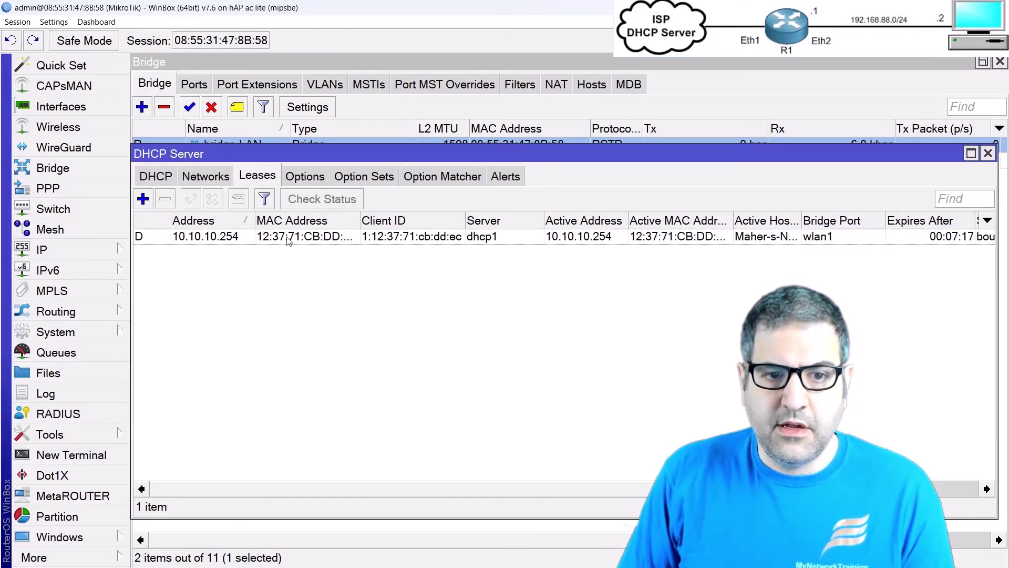
{"action": "left_click", "coordinate": [166, 179]}
Step: Start DHCP Setup on vlan20, then back out and cancel it
{"action": "left_click", "coordinate": [395, 204]}
{"action": "left_click", "coordinate": [379, 238]}
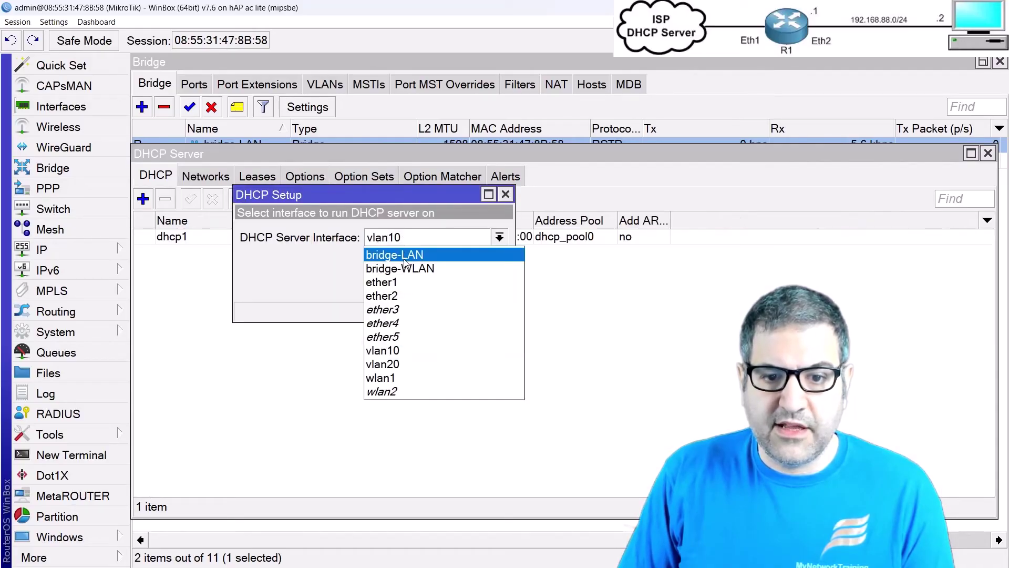
{"action": "left_click", "coordinate": [399, 364]}
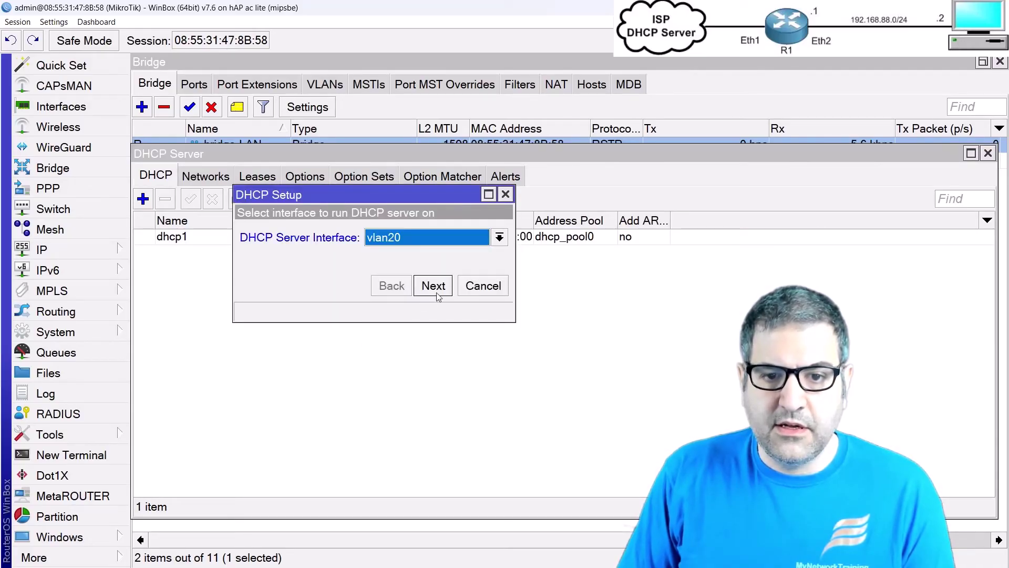
{"action": "left_click", "coordinate": [433, 286]}
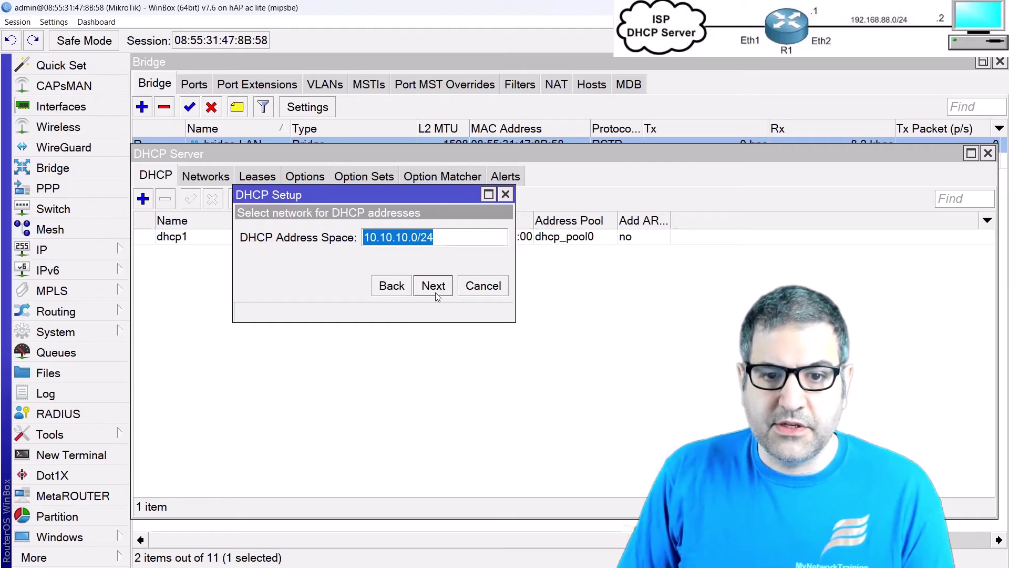
{"action": "left_click", "coordinate": [395, 288]}
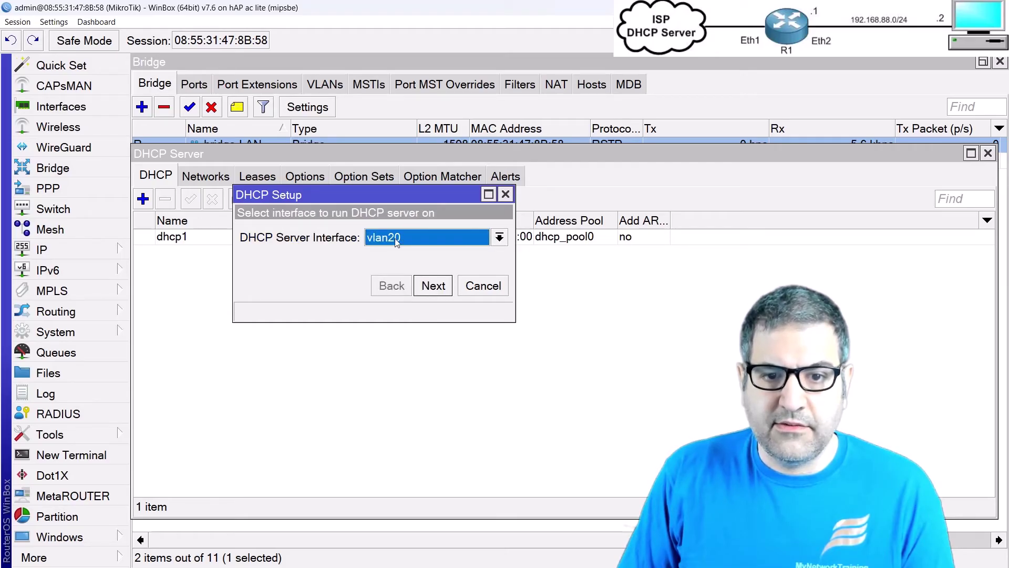
{"action": "key", "text": "Escape"}
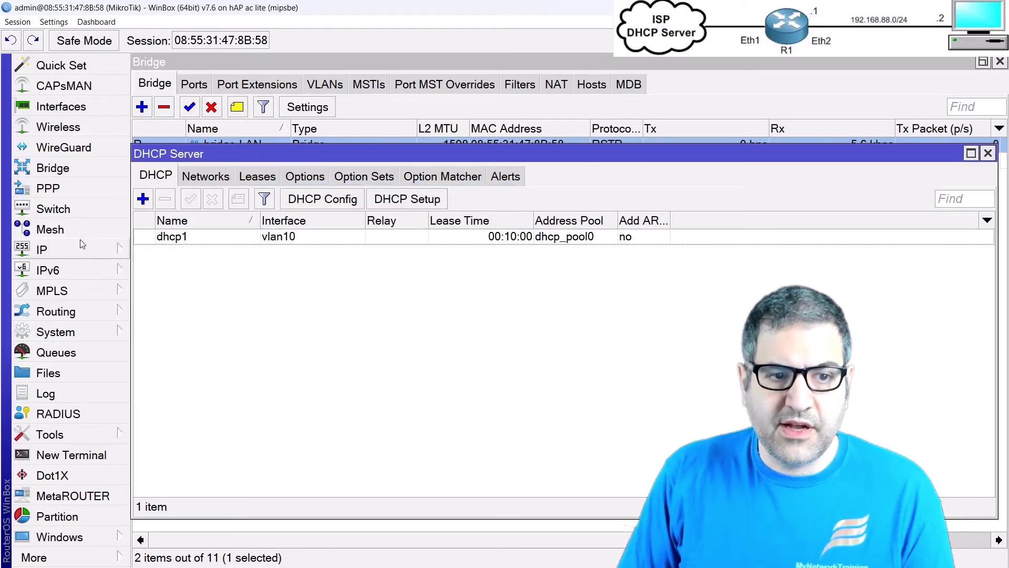
{"action": "left_click", "coordinate": [78, 253]}
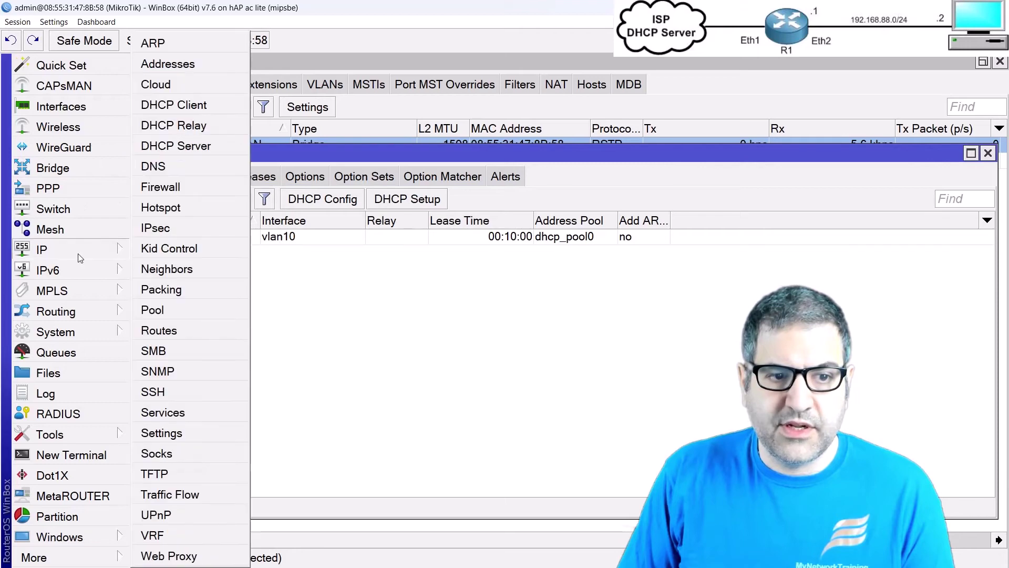
Step: Add IP address 10.20.20.1/24 on interface vlan20, then return to the DHCP server list
{"action": "left_click", "coordinate": [189, 74]}
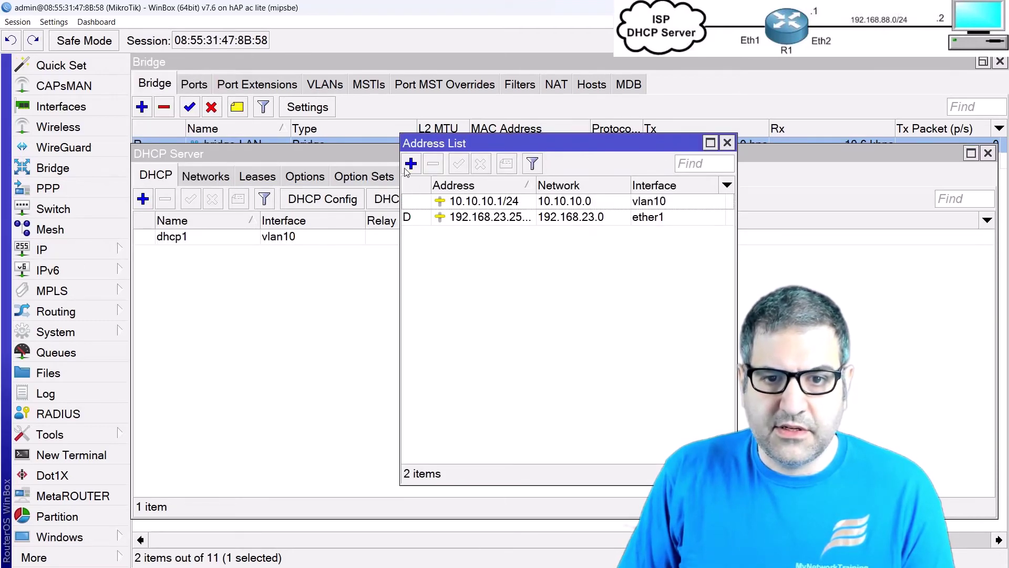
{"action": "left_click", "coordinate": [408, 167]}
{"action": "type", "text": "10.2"}
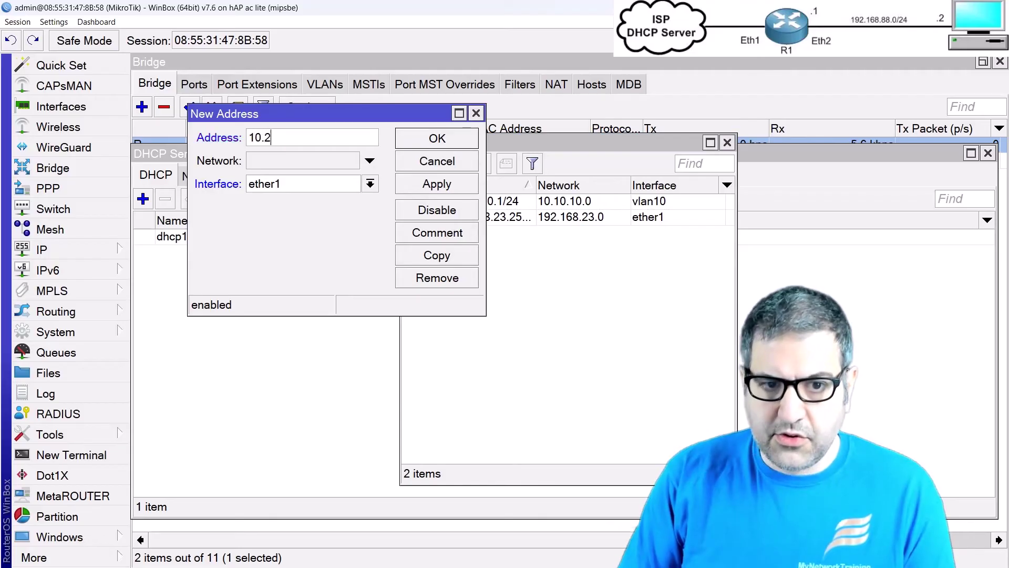
{"action": "type", "text": "0.20.1/24"}
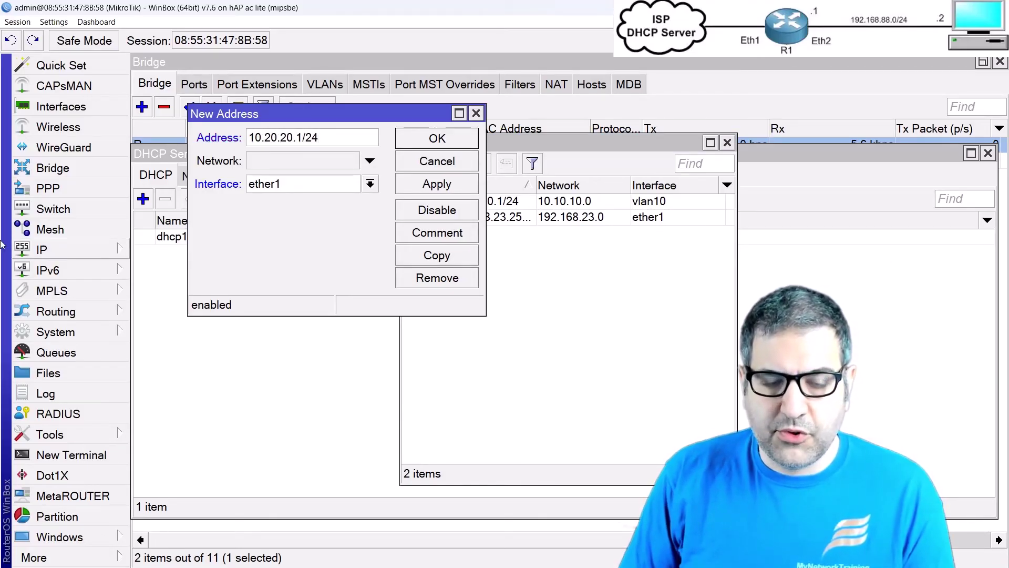
{"action": "left_click", "coordinate": [288, 186]}
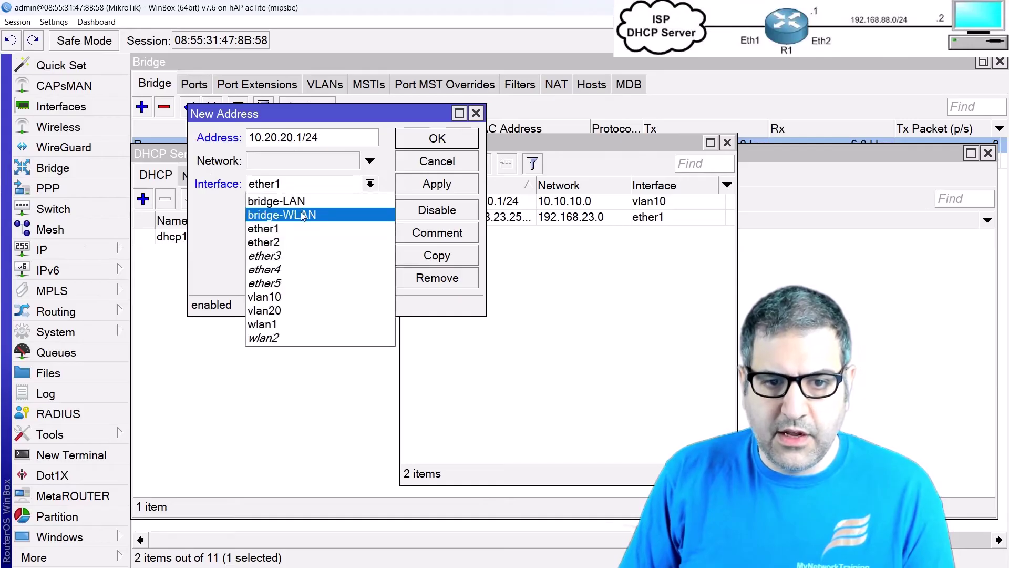
{"action": "left_click", "coordinate": [287, 310]}
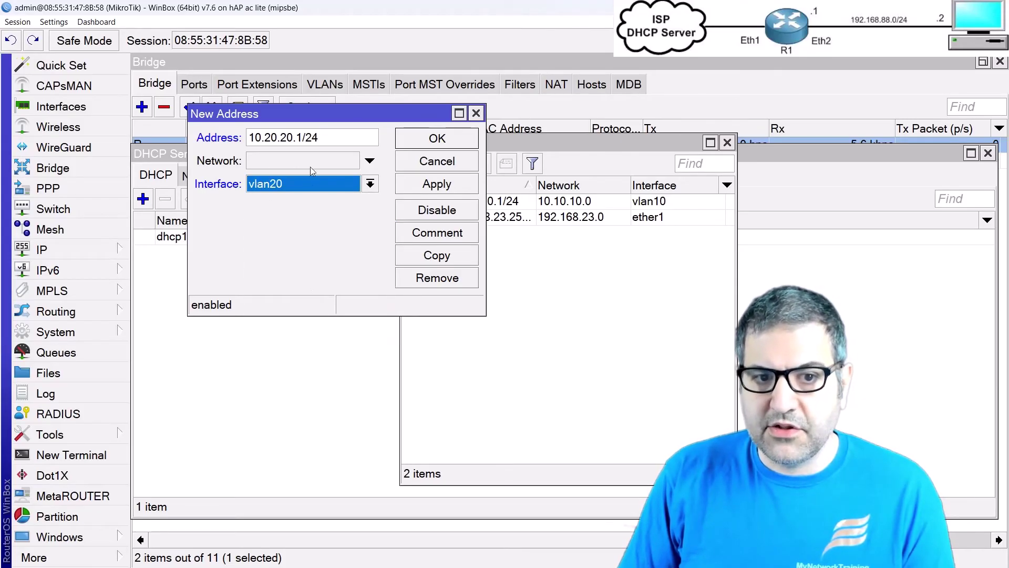
{"action": "left_click", "coordinate": [460, 138]}
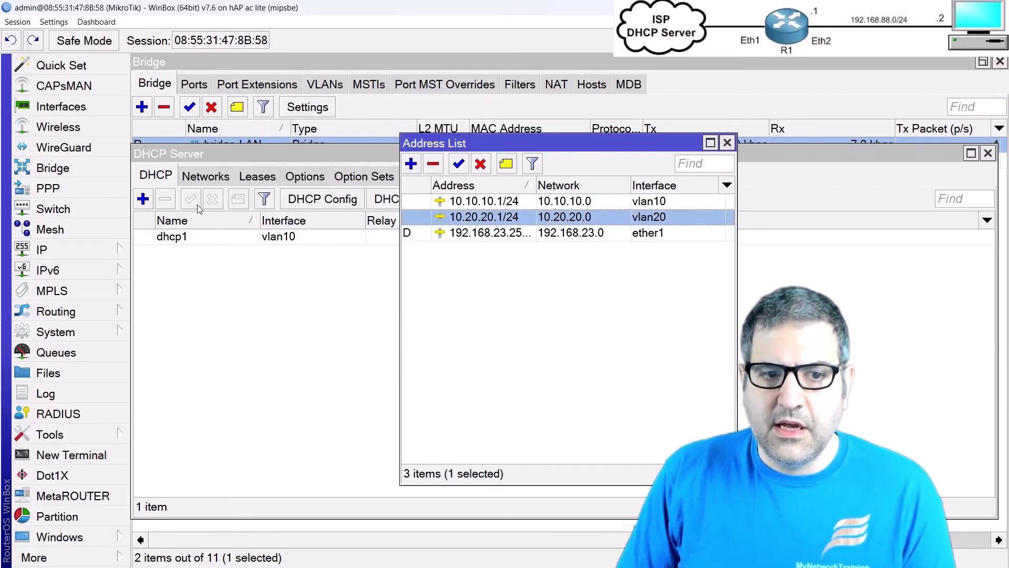
{"action": "left_click", "coordinate": [202, 153]}
Step: Run DHCP Setup on vlan20 accepting 10.20.20.0/24, gateway 10.20.20.1 and 00:10:00 lease
{"action": "left_click", "coordinate": [408, 199]}
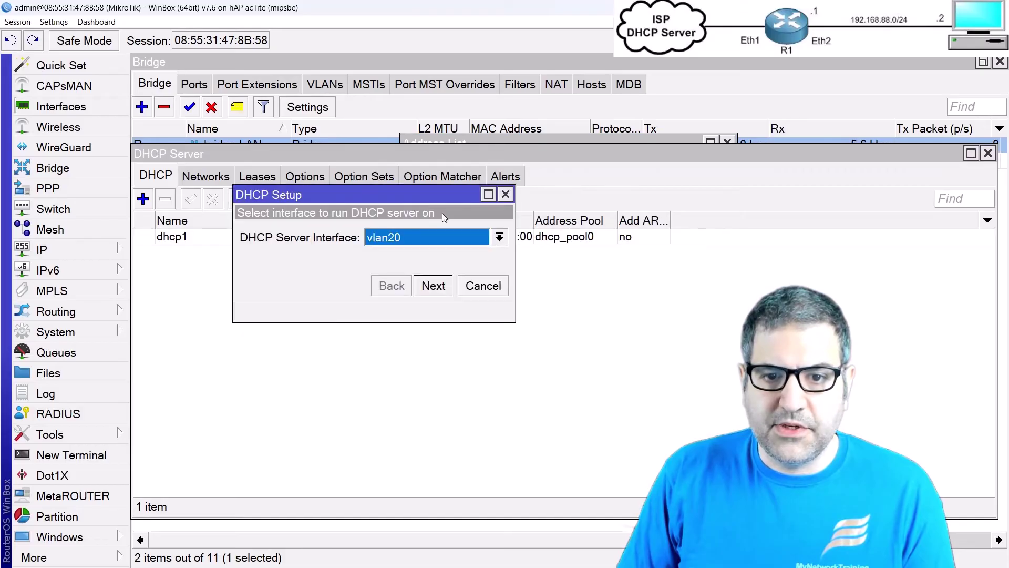
{"action": "left_click", "coordinate": [427, 286]}
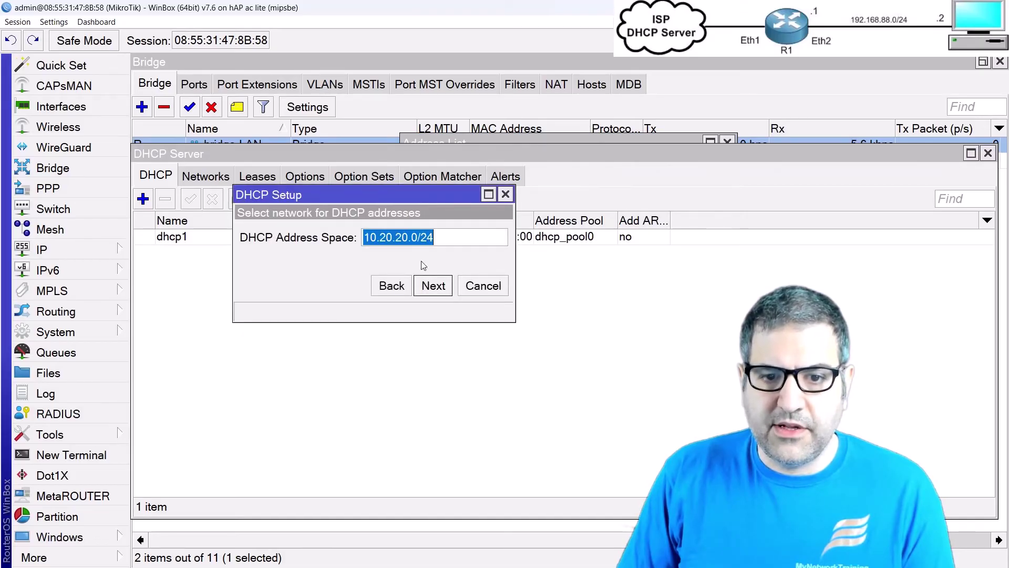
{"action": "left_click", "coordinate": [434, 286]}
{"action": "left_click", "coordinate": [434, 287]}
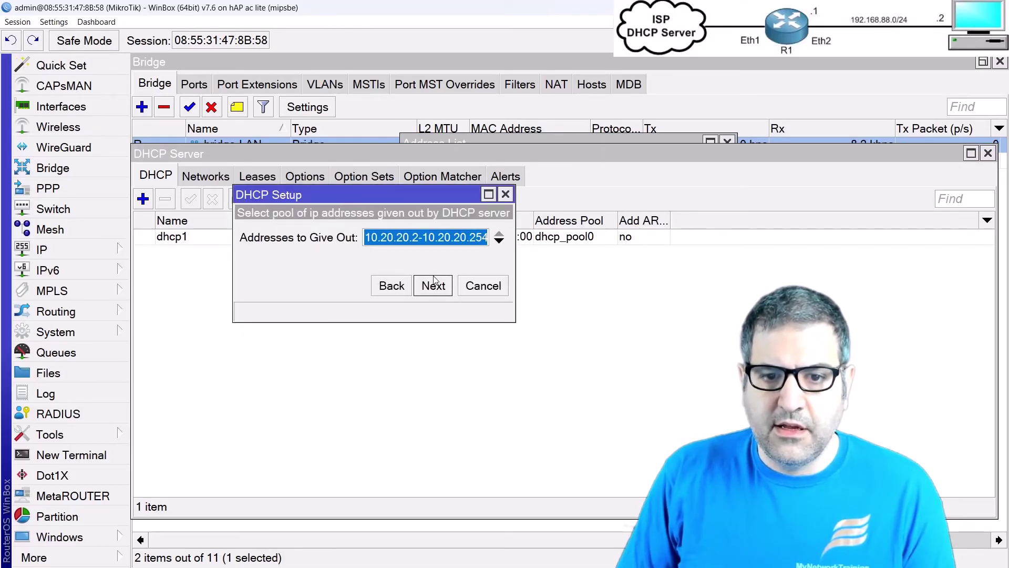
{"action": "left_click", "coordinate": [434, 287]}
{"action": "left_click", "coordinate": [437, 291]}
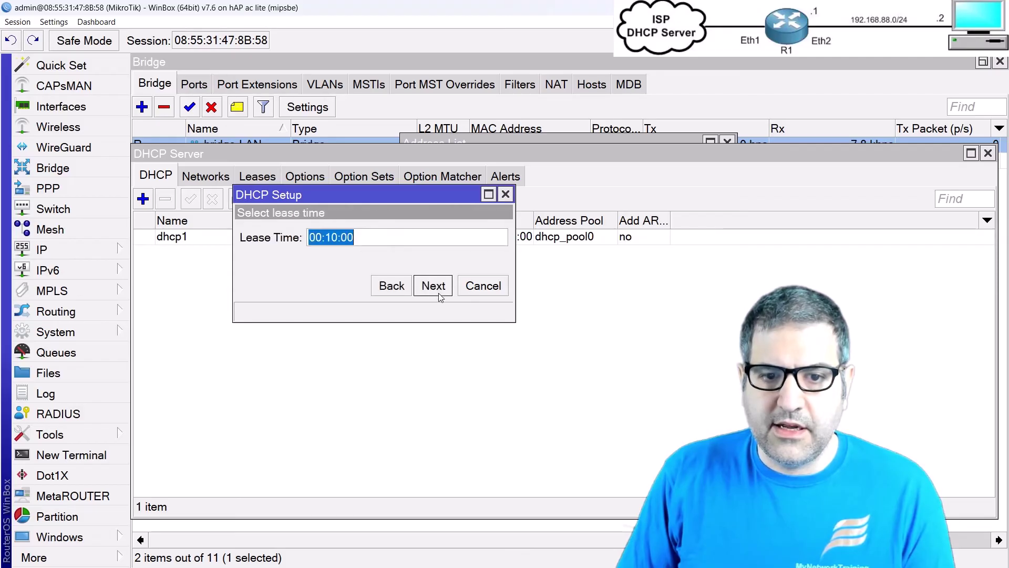
{"action": "left_click", "coordinate": [450, 290]}
{"action": "left_click", "coordinate": [578, 306]}
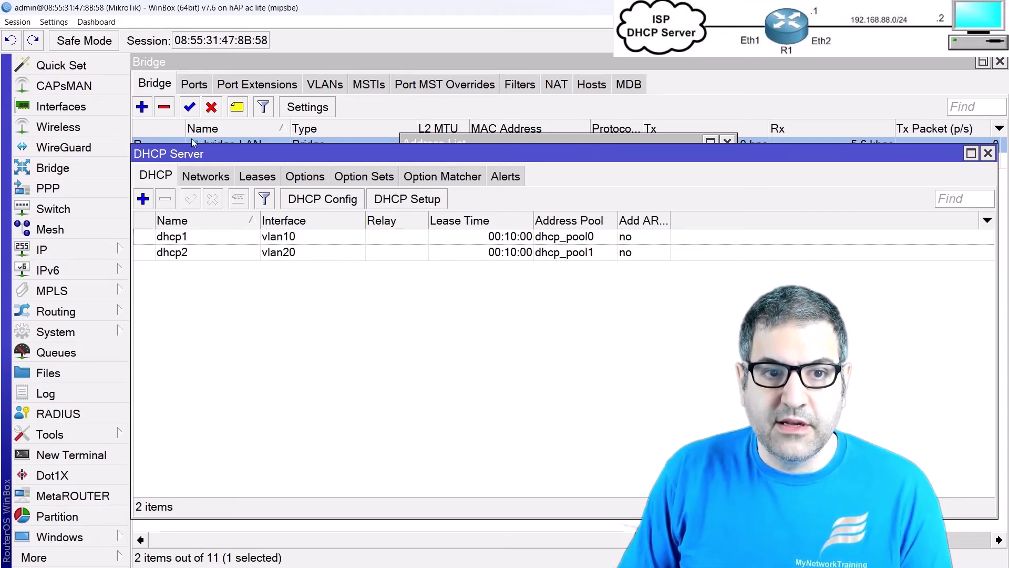
Step: Tick VLAN Filtering in bridge-LAN's VLAN settings, then apply and close the bridge settings
{"action": "left_click", "coordinate": [165, 90]}
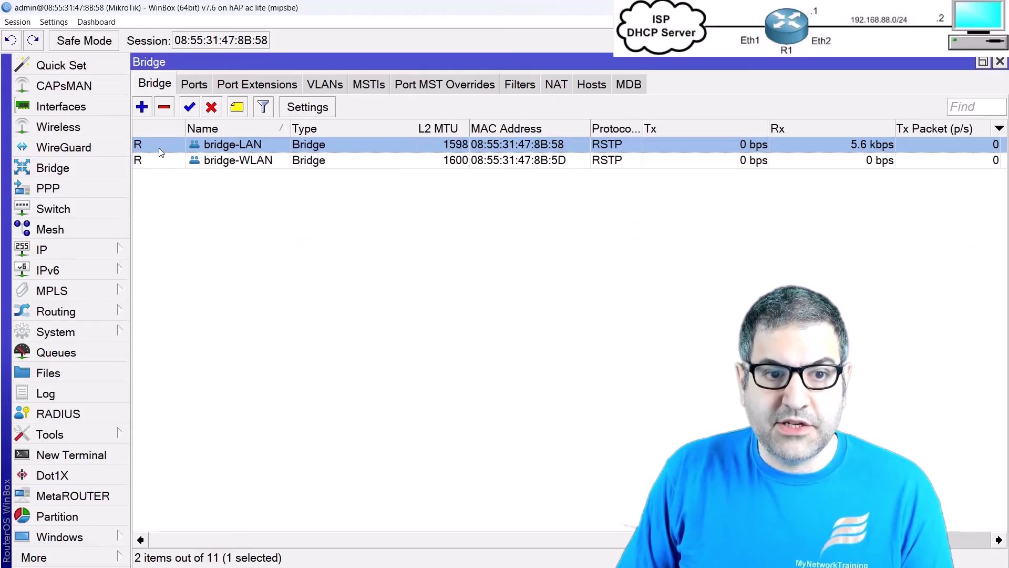
{"action": "double_click", "coordinate": [212, 145]}
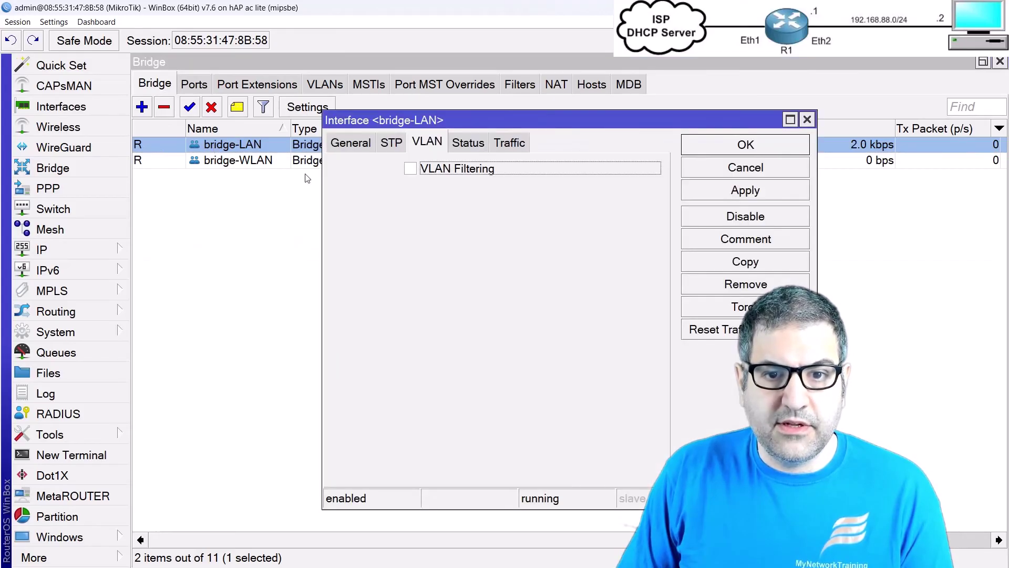
{"action": "left_click", "coordinate": [411, 167]}
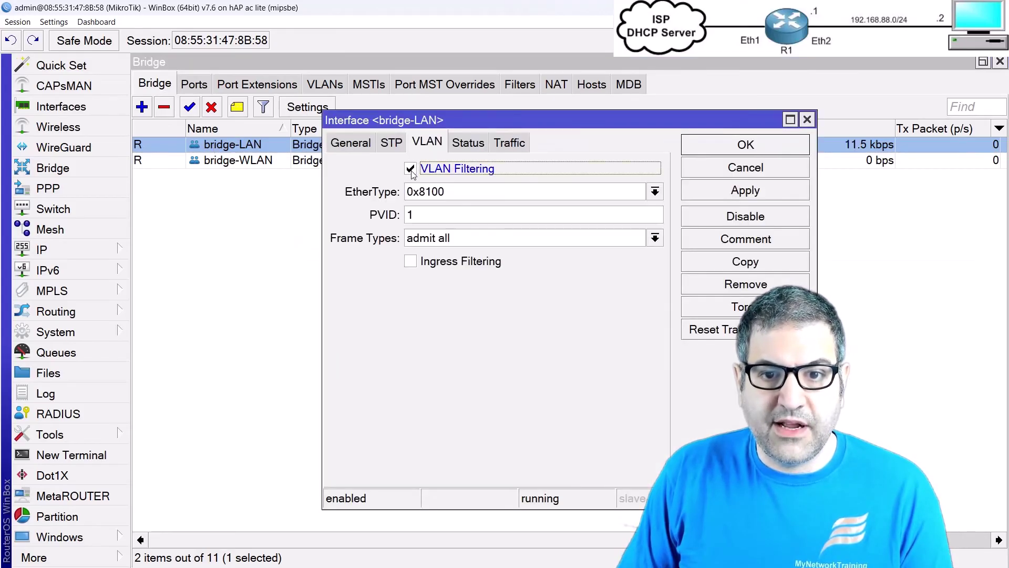
{"action": "left_click", "coordinate": [742, 192]}
{"action": "left_click", "coordinate": [755, 147]}
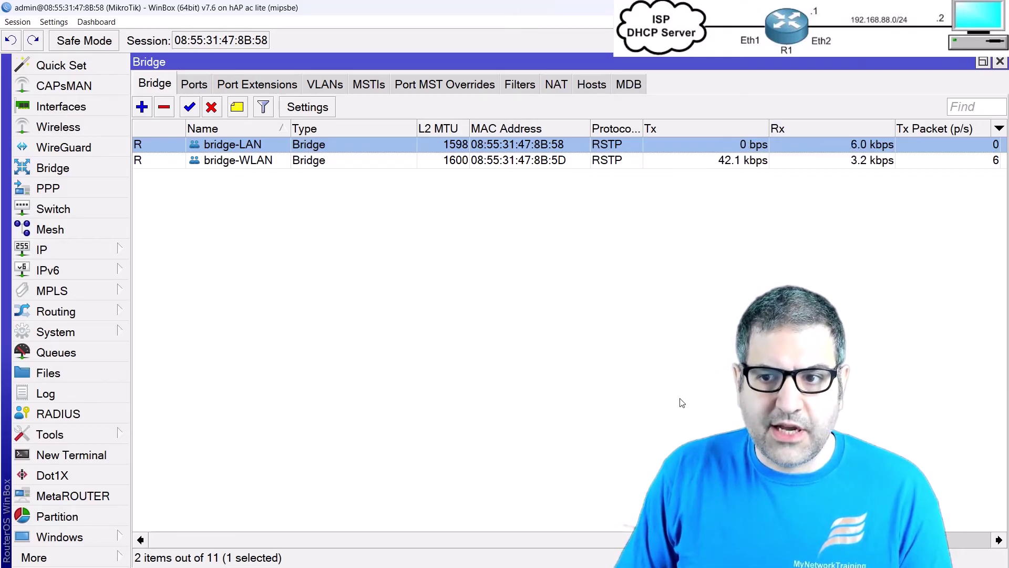
{"action": "key", "text": "alt+Tab"}
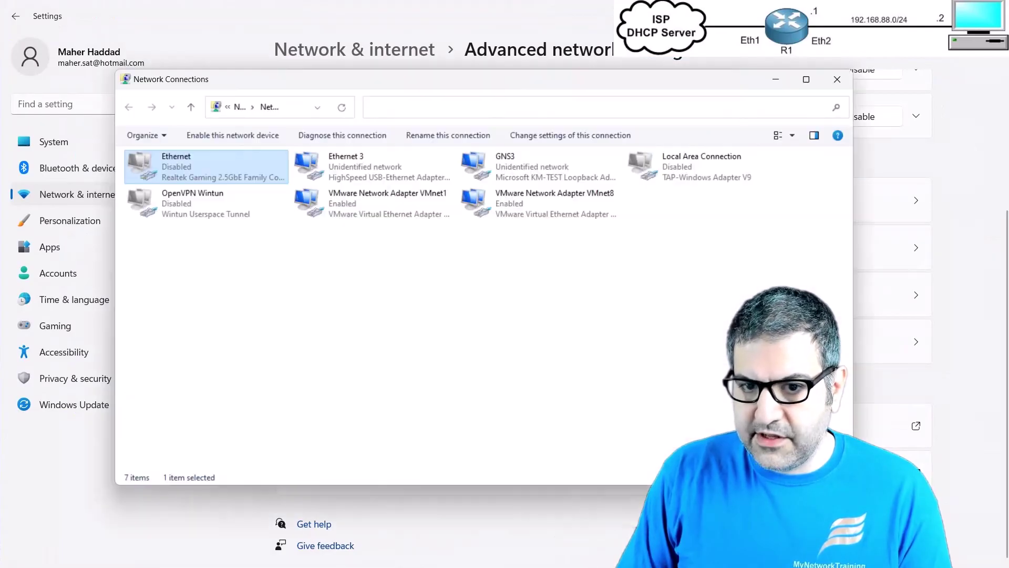
Step: Check the current address details in the Ethernet 3 adapter status
{"action": "right_click", "coordinate": [359, 163]}
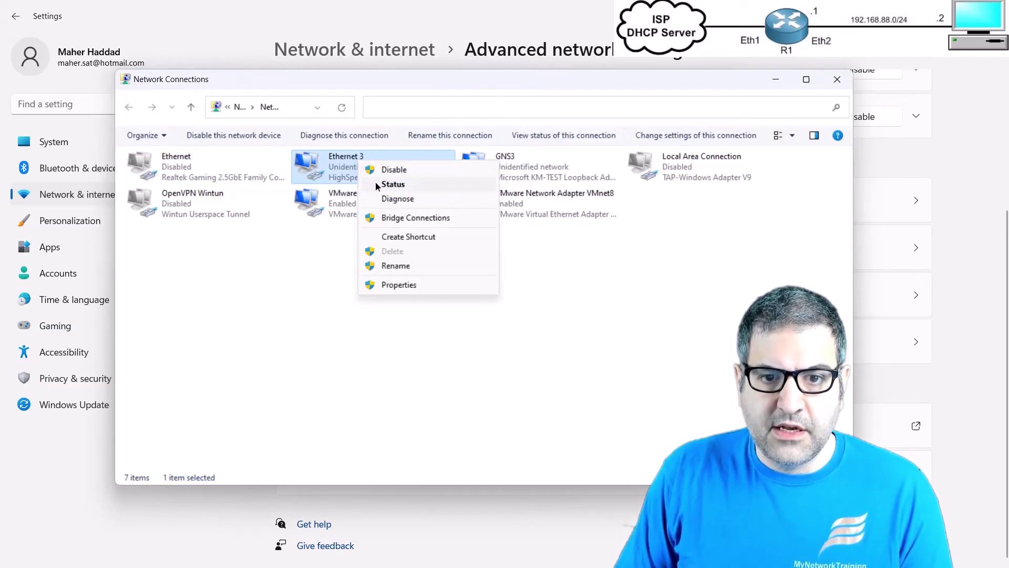
{"action": "left_click", "coordinate": [375, 185]}
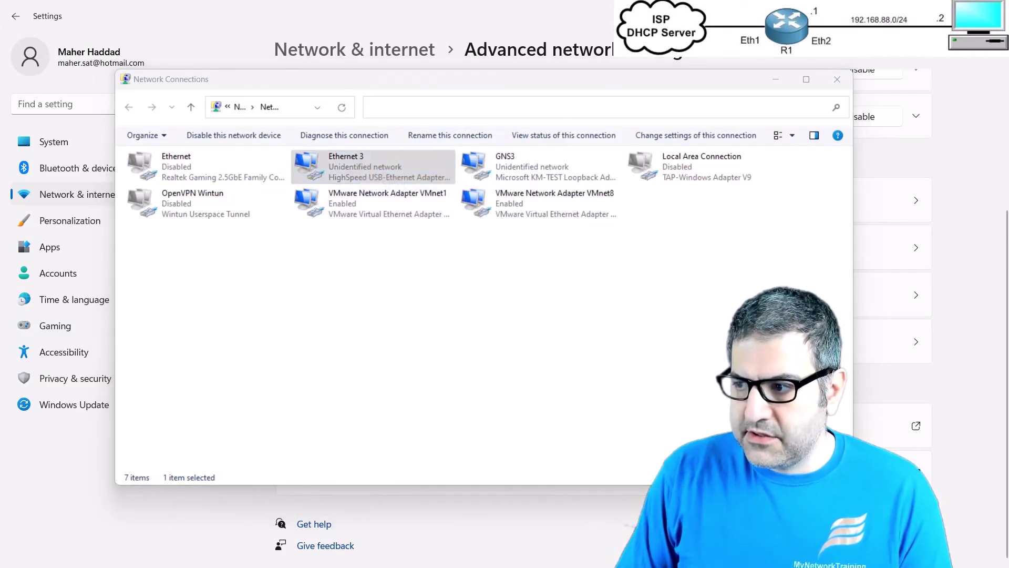
{"action": "left_click_drag", "start_coordinate": [598, 93], "coordinate": [457, 76]}
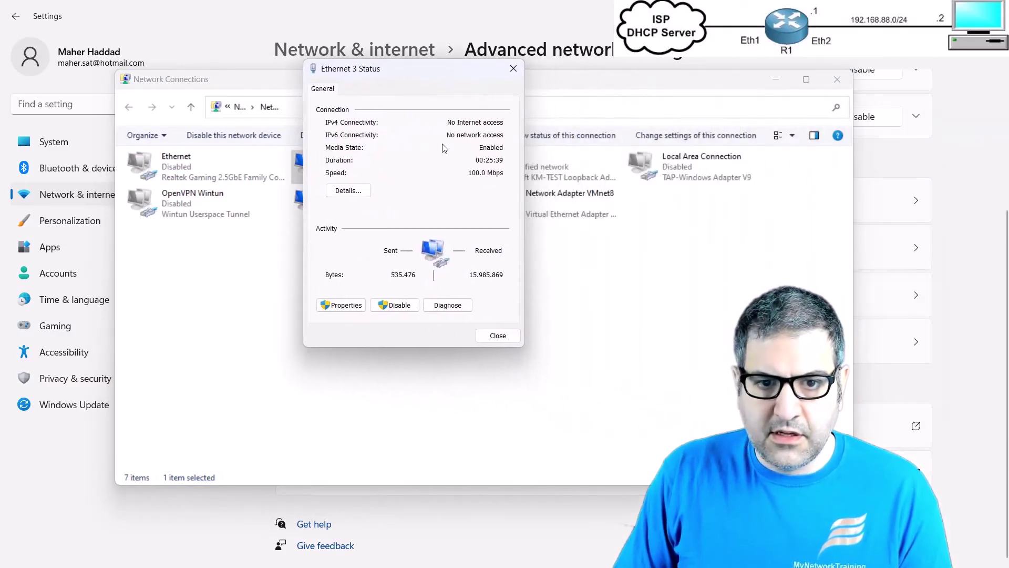
{"action": "left_click", "coordinate": [356, 191]}
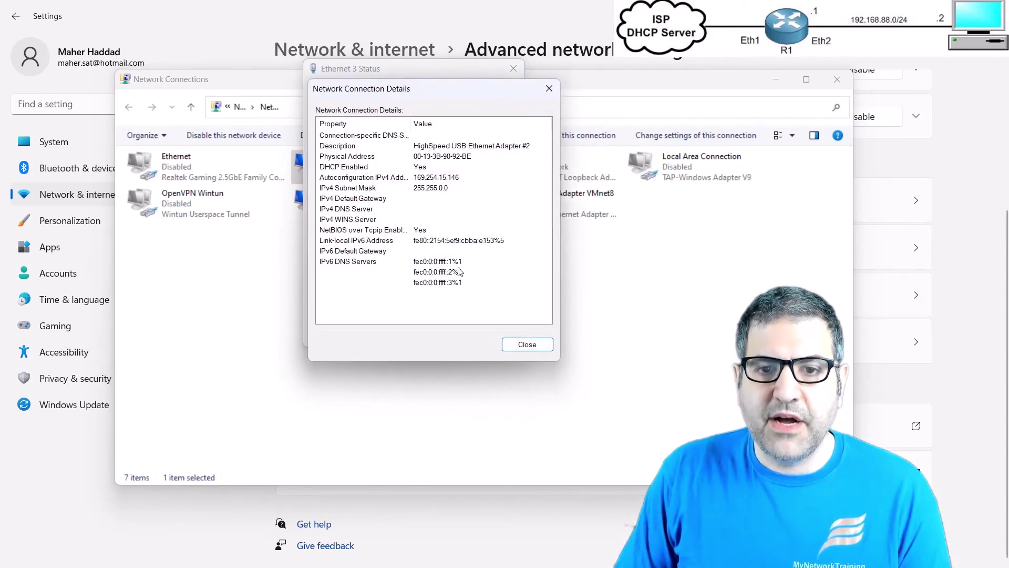
{"action": "key", "text": "Escape"}
{"action": "key", "text": "Escape"}
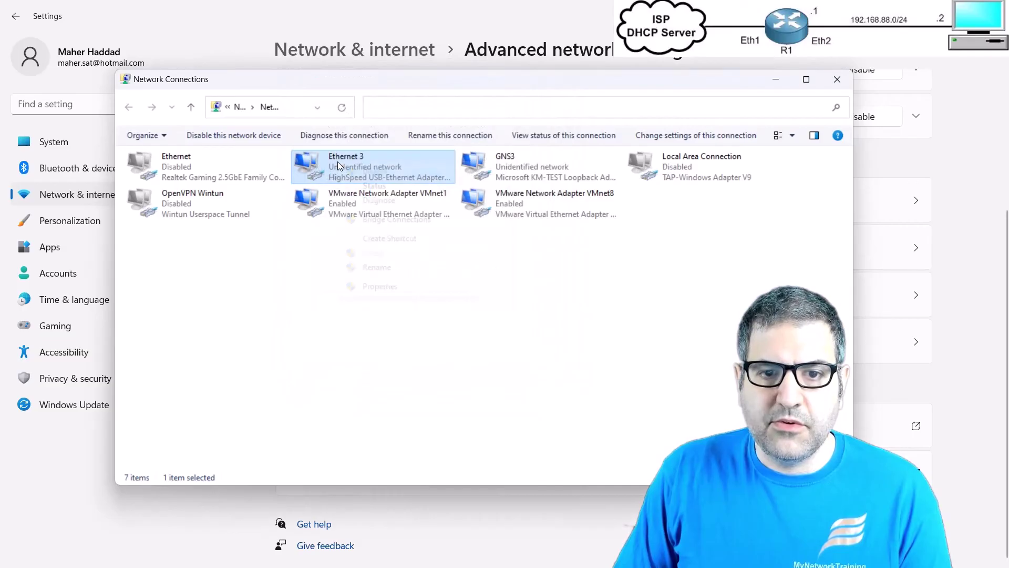
Step: Disable and re-enable the Ethernet 3 adapter to request a new DHCP lease
{"action": "right_click", "coordinate": [338, 166]}
{"action": "left_click", "coordinate": [365, 170]}
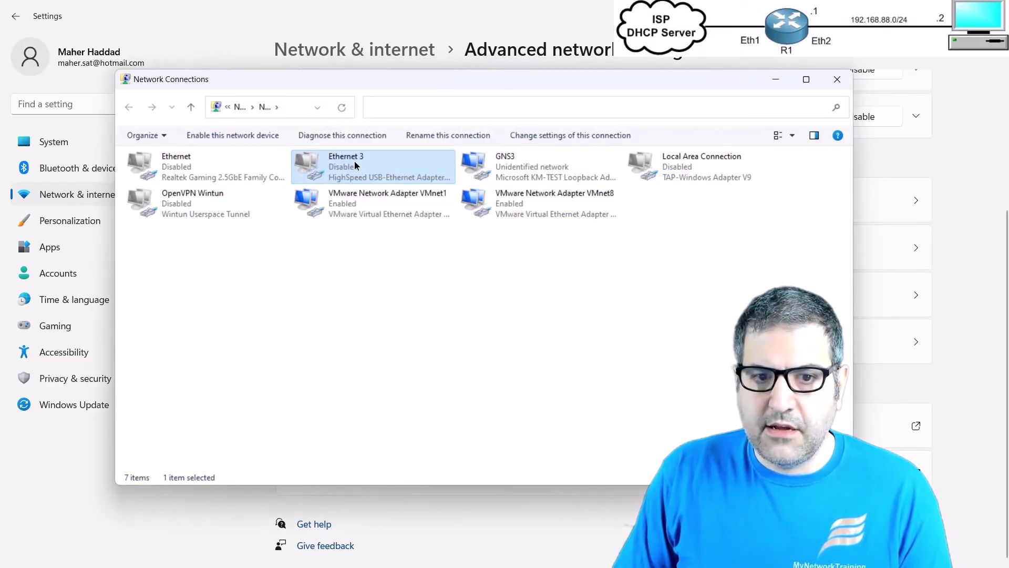
{"action": "right_click", "coordinate": [354, 160]}
{"action": "left_click", "coordinate": [463, 172]}
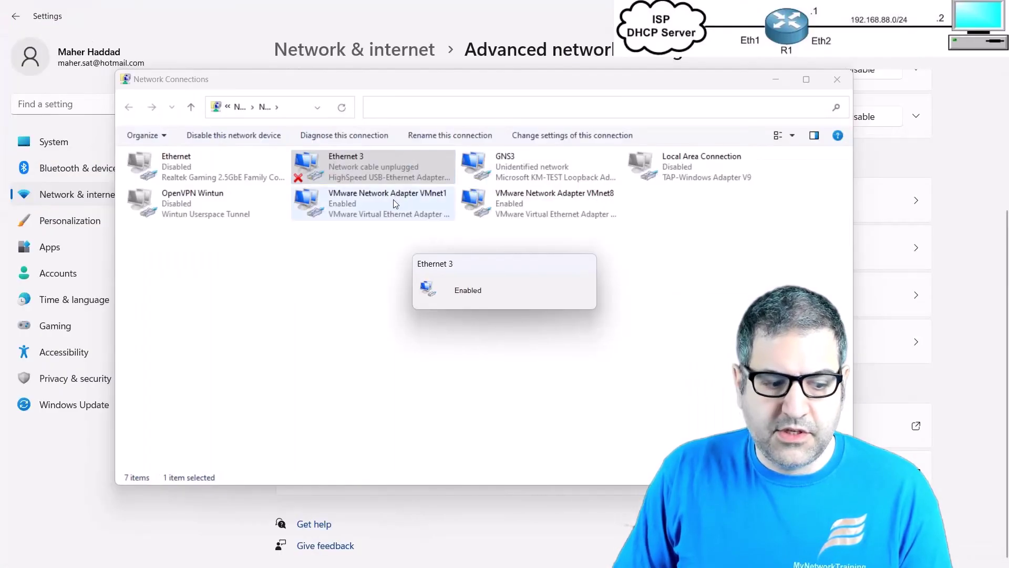
Step: Confirm Ethernet 3 details show IPv4 10.20.20.254 with gateway and DHCP server 10.20.20.1
{"action": "right_click", "coordinate": [352, 169]}
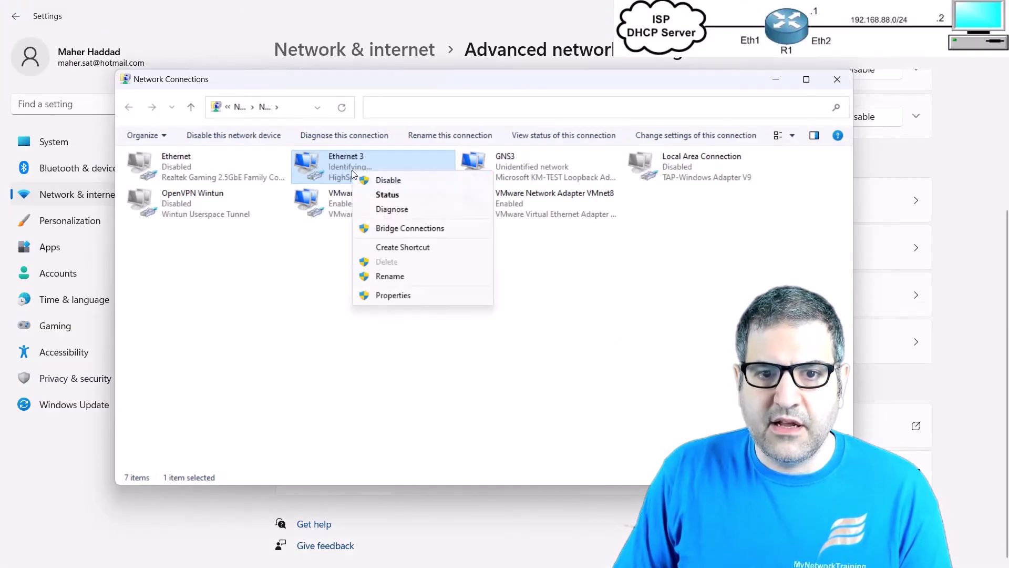
{"action": "left_click", "coordinate": [389, 197]}
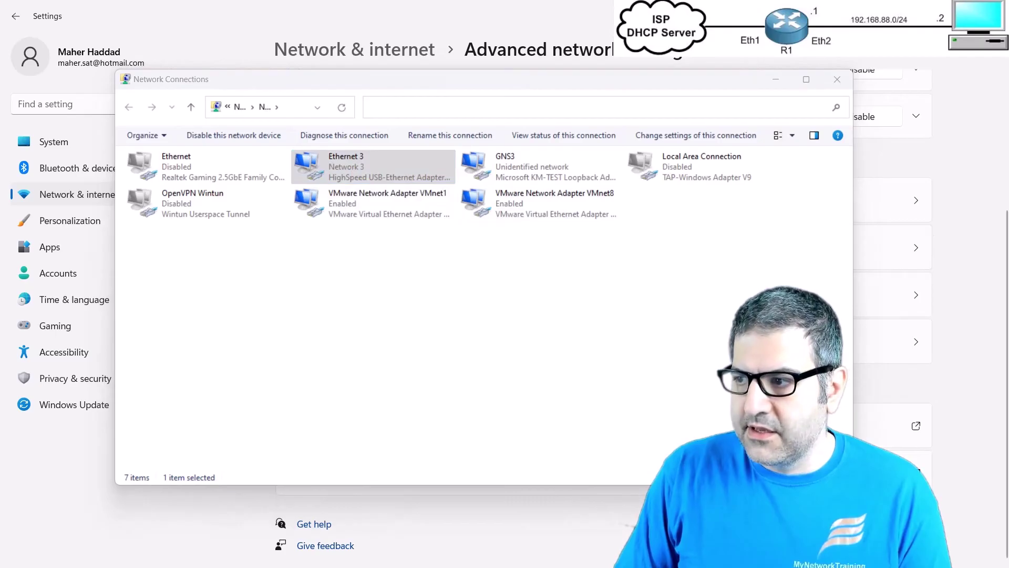
{"action": "left_click_drag", "start_coordinate": [163, 66], "coordinate": [361, 71]}
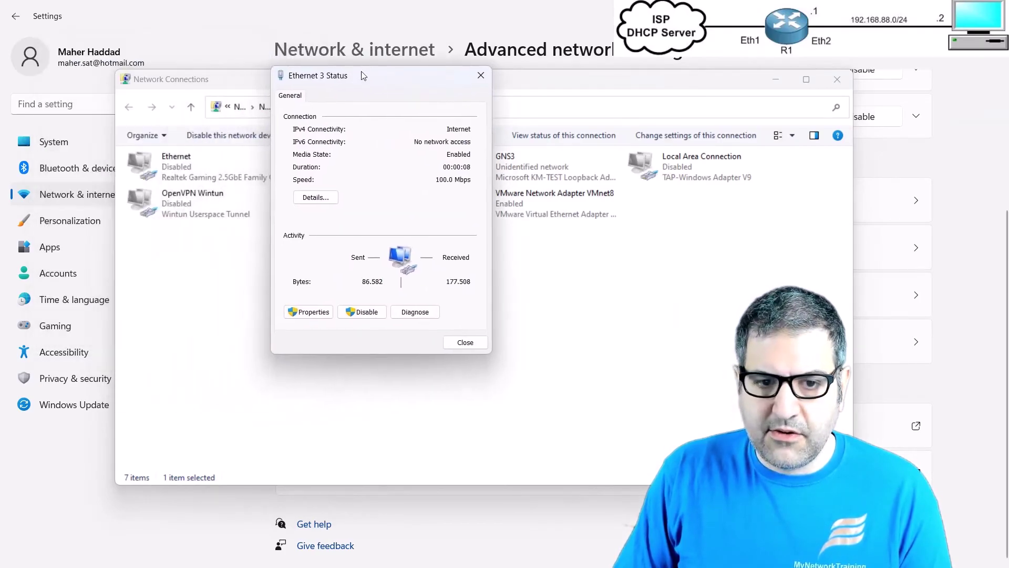
{"action": "left_click", "coordinate": [315, 197]}
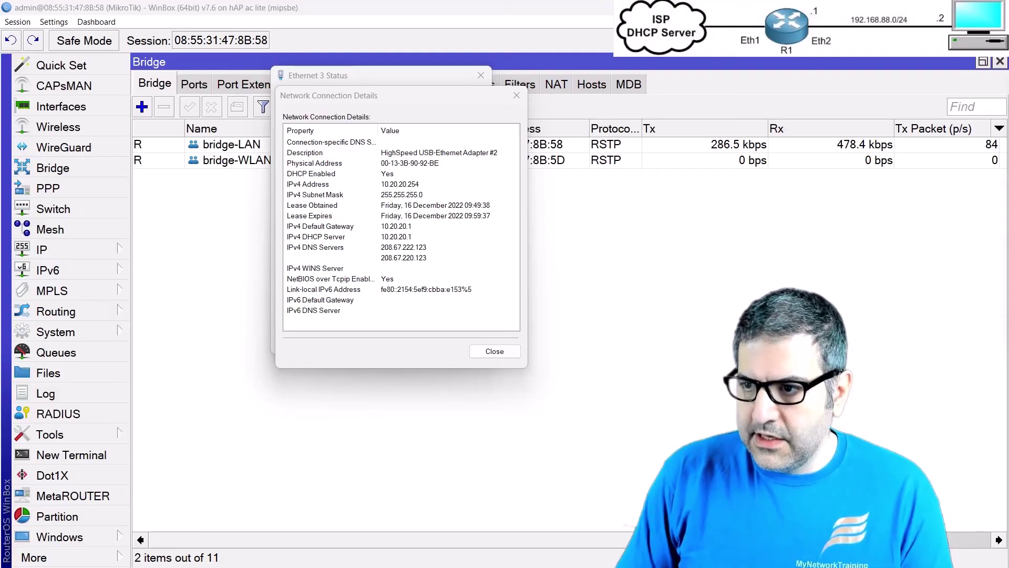
Step: Run 'ping 8.8.8.8 -t' in Command Prompt and return to WinBox
{"action": "left_click_drag", "start_coordinate": [975, 159], "coordinate": [611, 118]}
{"action": "type", "text": "pi"}
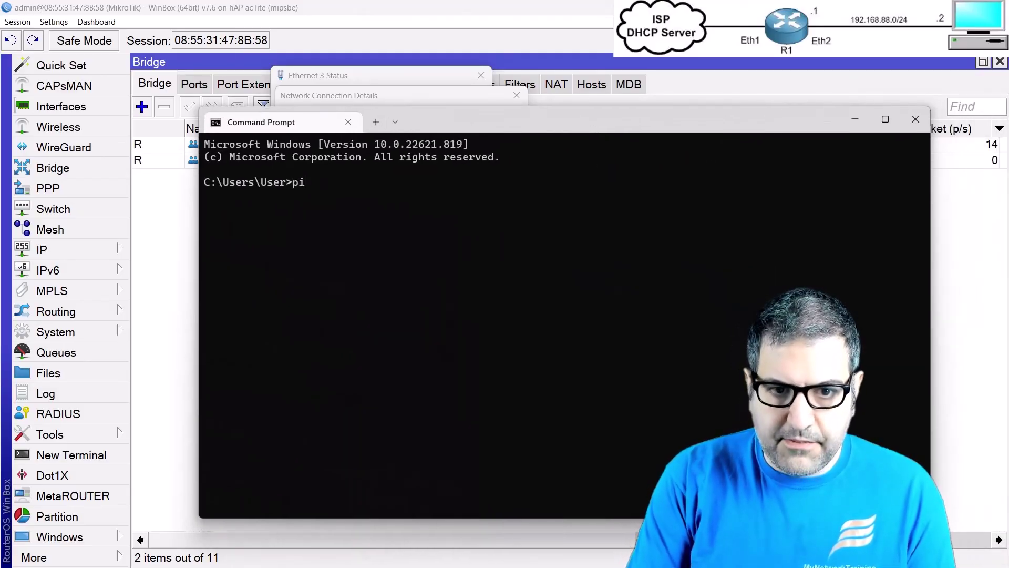
{"action": "type", "text": "ng 8.8.8.8 -t"}
{"action": "key", "text": "Return"}
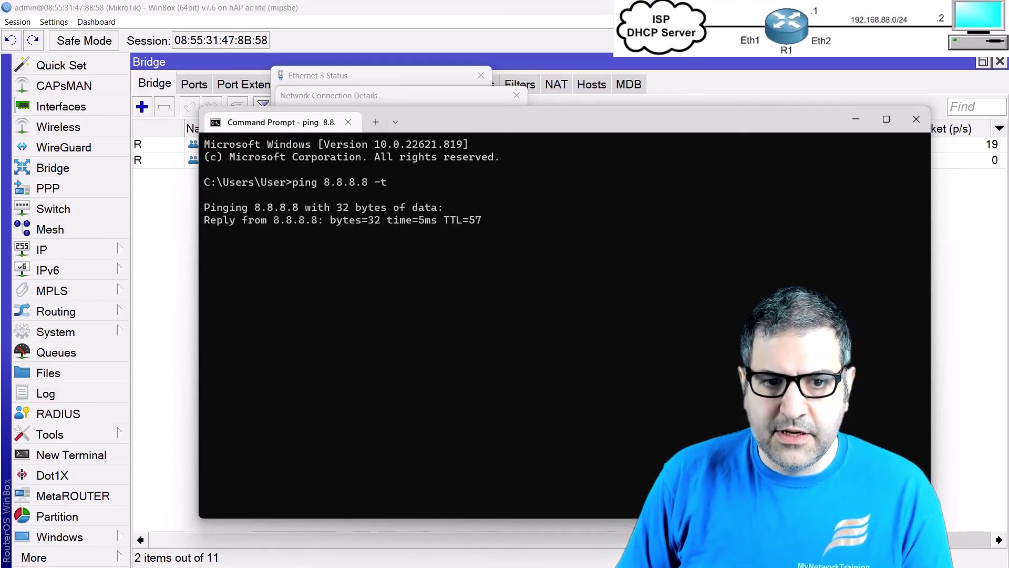
{"action": "left_click", "coordinate": [157, 279]}
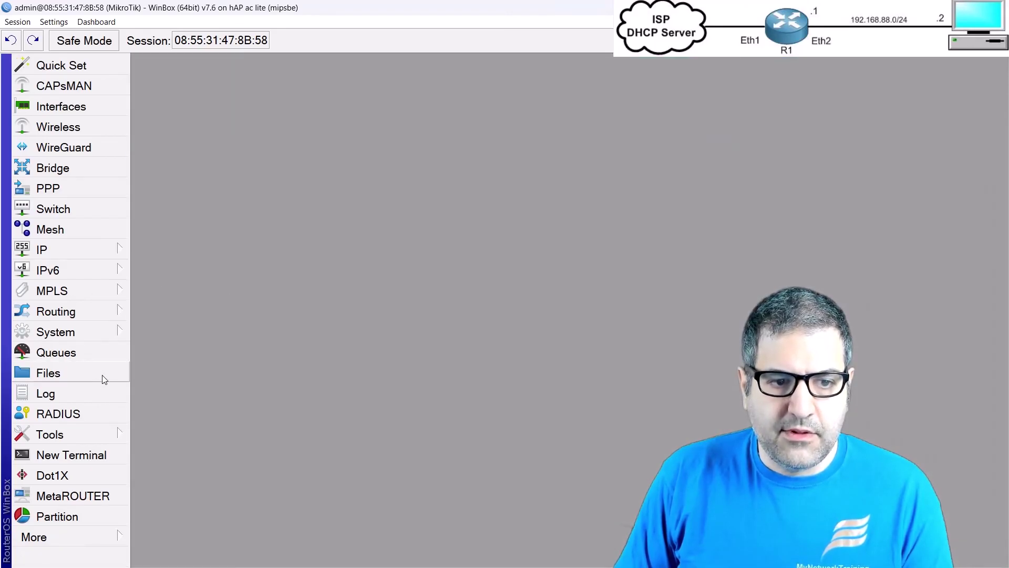
Step: Run Torch on bridge-LAN and select the ICMP flow from 10.20.20.254 to 8.8.8.8 on VLAN 20
{"action": "left_click", "coordinate": [106, 433]}
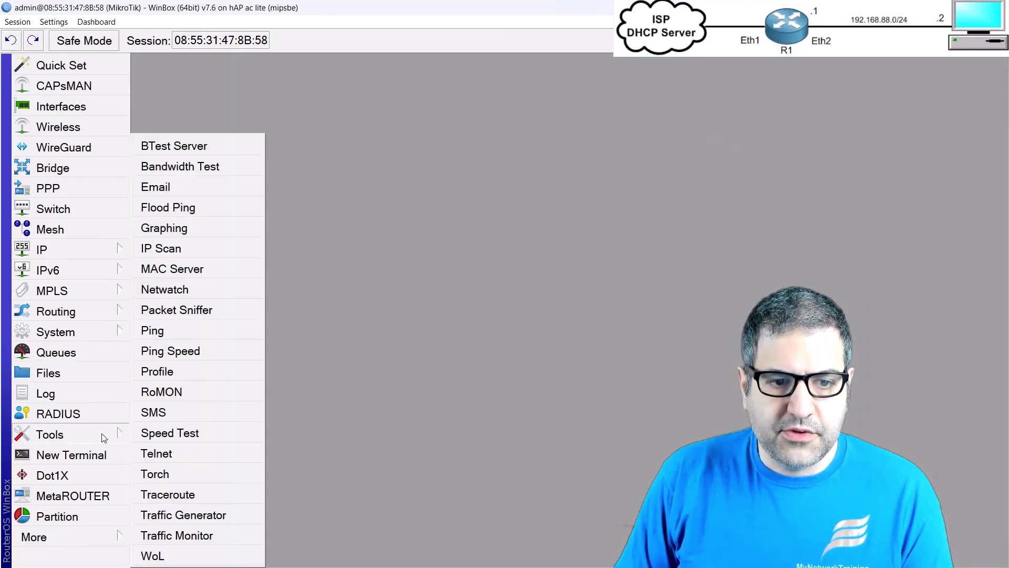
{"action": "left_click", "coordinate": [192, 475]}
{"action": "left_click", "coordinate": [383, 104]}
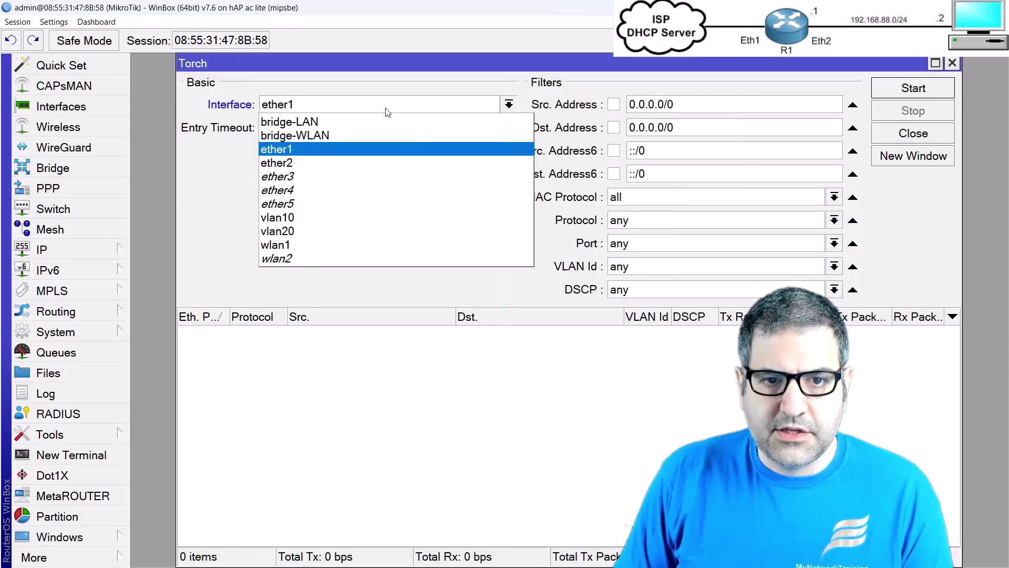
{"action": "left_click", "coordinate": [316, 122]}
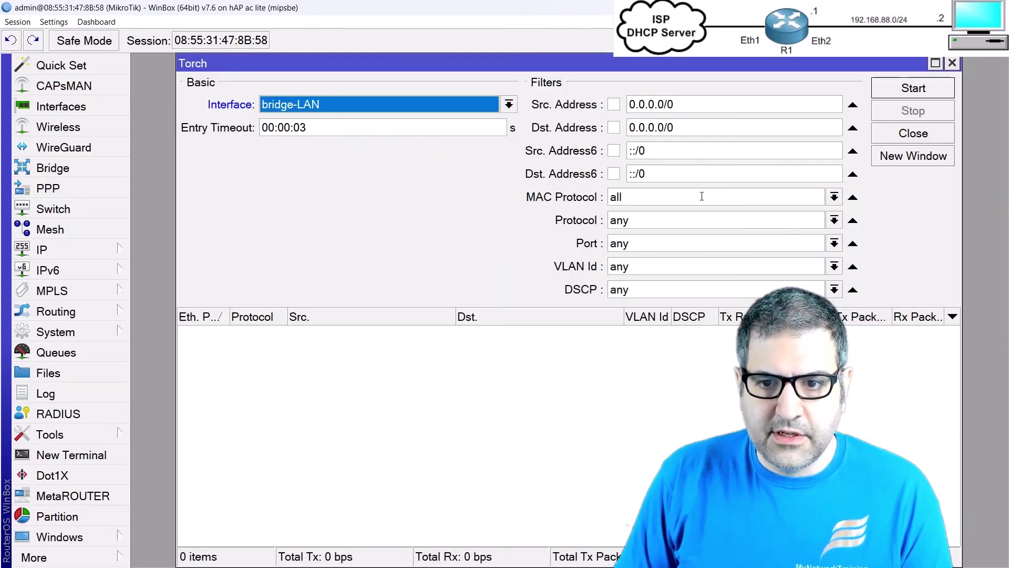
{"action": "left_click", "coordinate": [931, 88]}
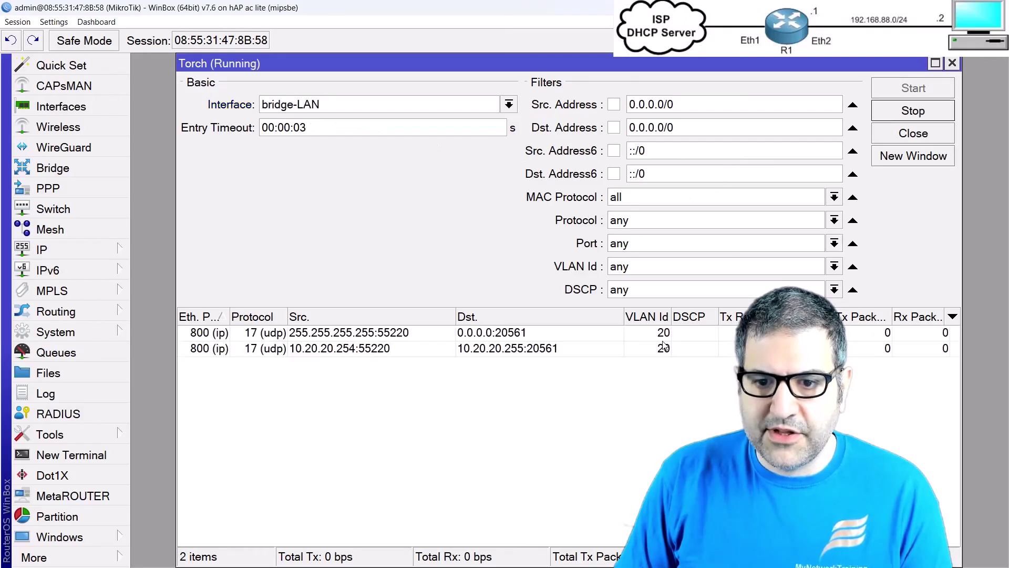
{"action": "left_click", "coordinate": [473, 365]}
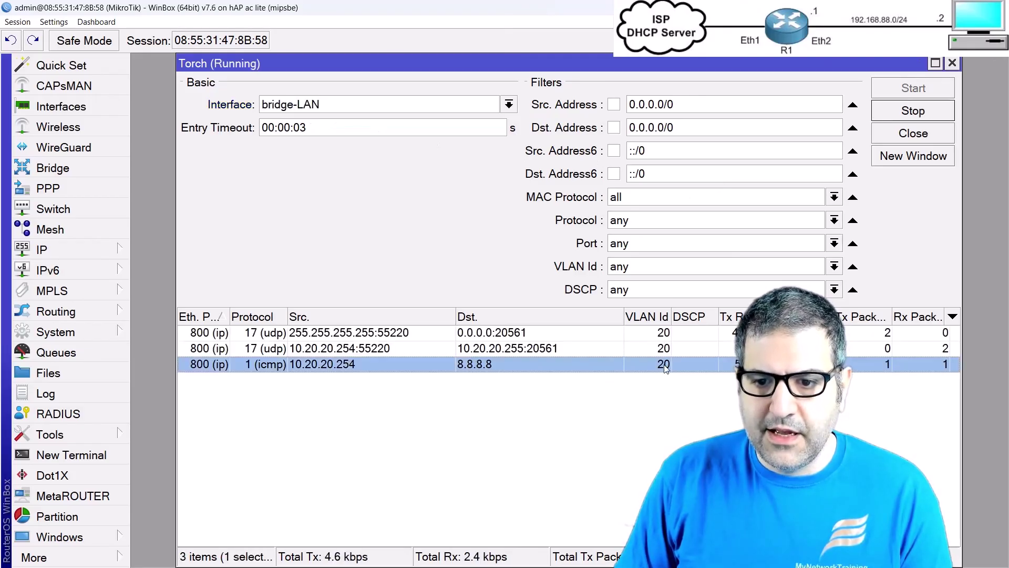
{"action": "key", "text": "alt+Tab"}
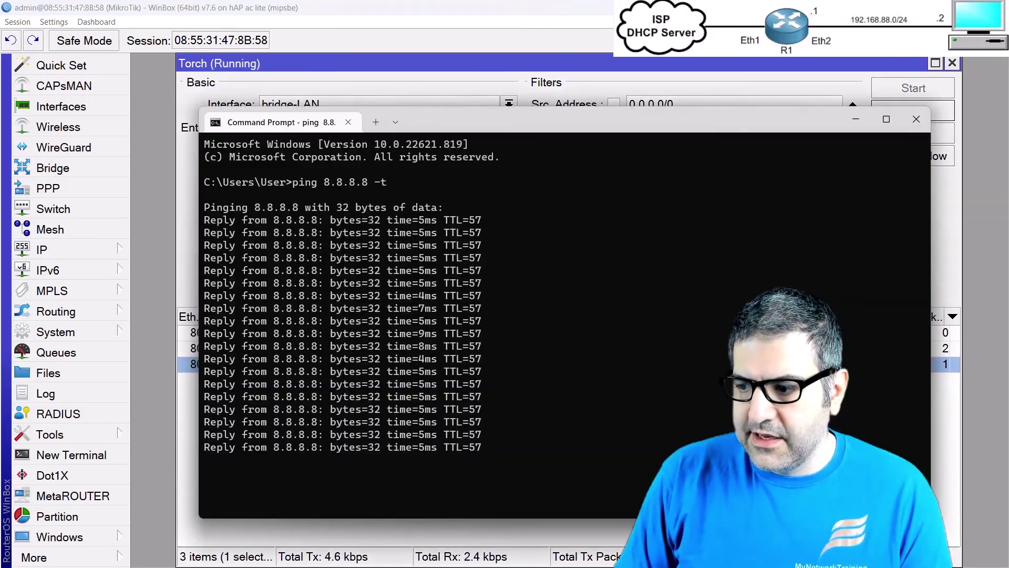
{"action": "key", "text": "alt+Tab"}
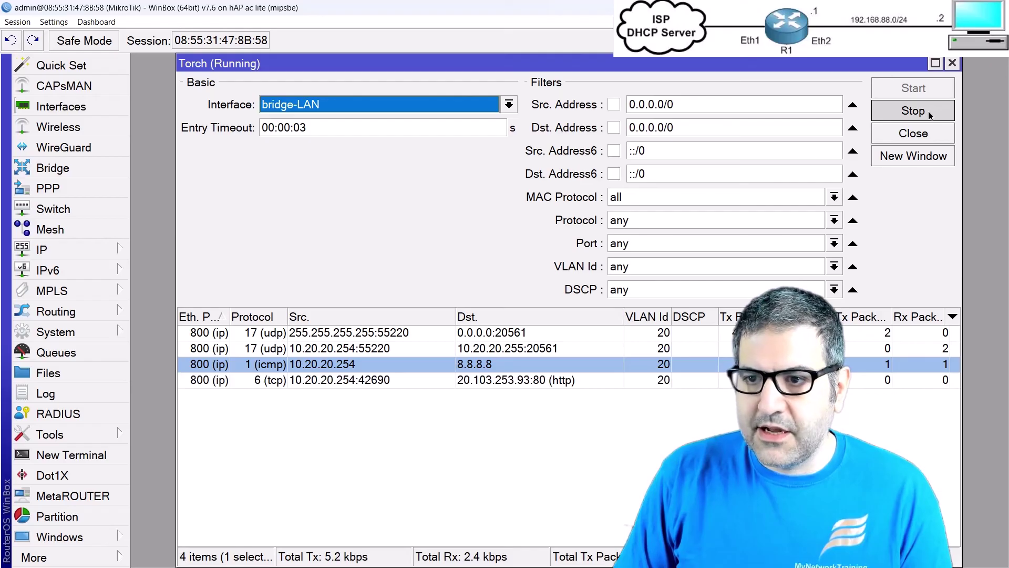
Step: Stop the Torch capture, end the ping with Ctrl+C, and close Command Prompt
{"action": "left_click", "coordinate": [928, 111]}
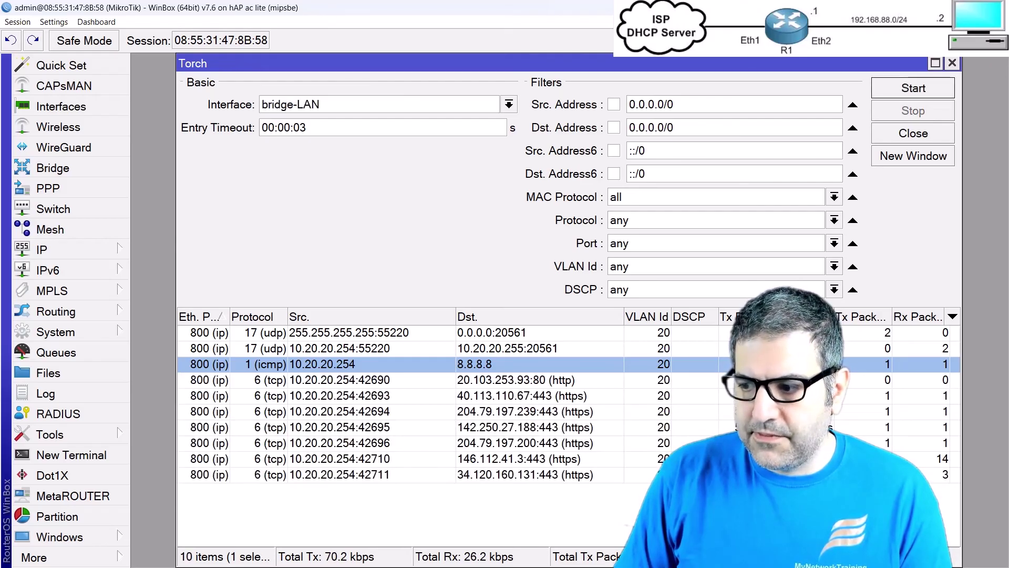
{"action": "key", "text": "alt+Tab"}
{"action": "key", "text": "ctrl+c"}
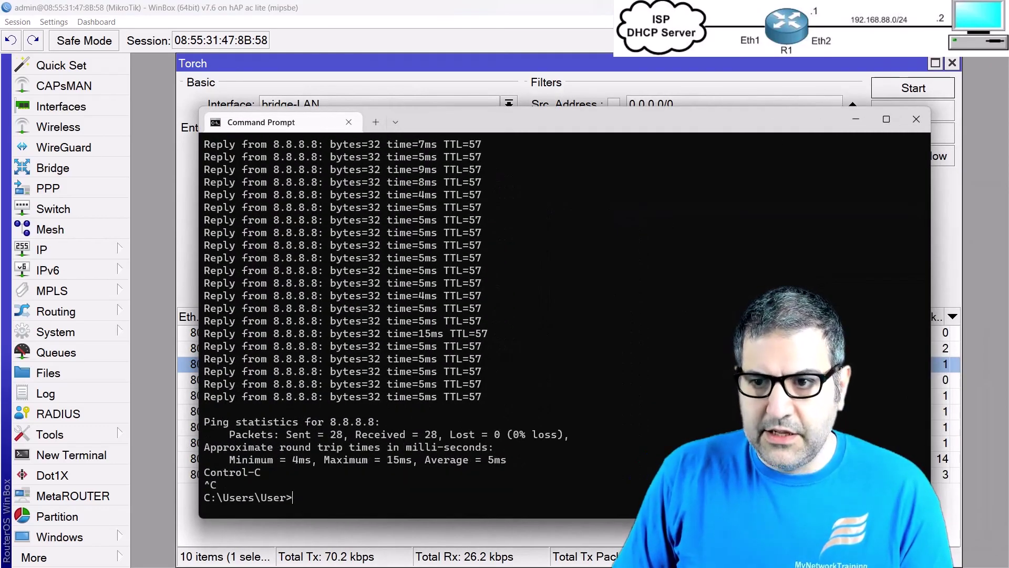
{"action": "left_click", "coordinate": [919, 128]}
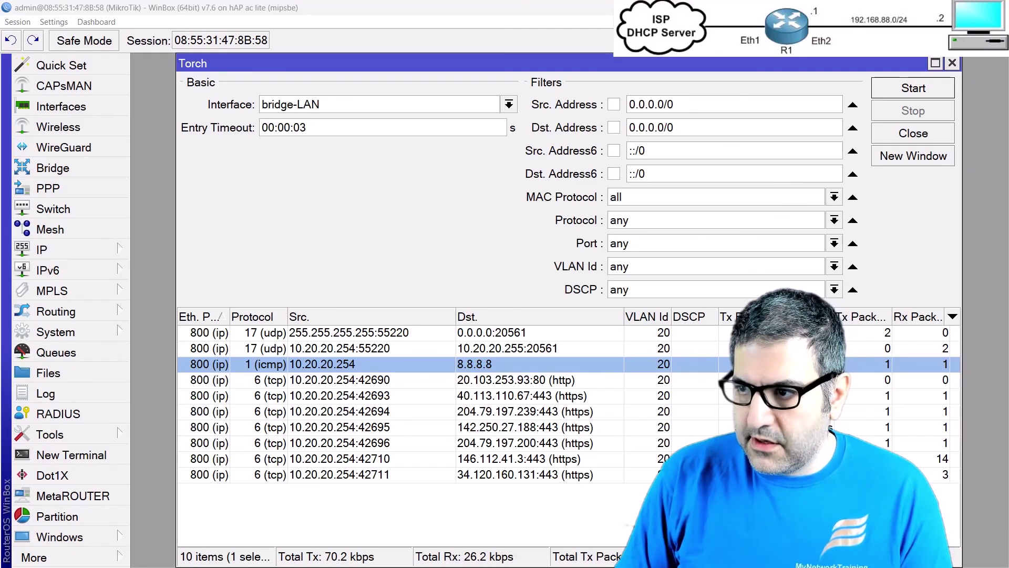
Step: Restart the continuous ping to 8.8.8.8, then cancel WinBox's automatic reconnect attempt
{"action": "key", "text": "alt+Tab"}
{"action": "type", "text": "8.8.8.8 -t"}
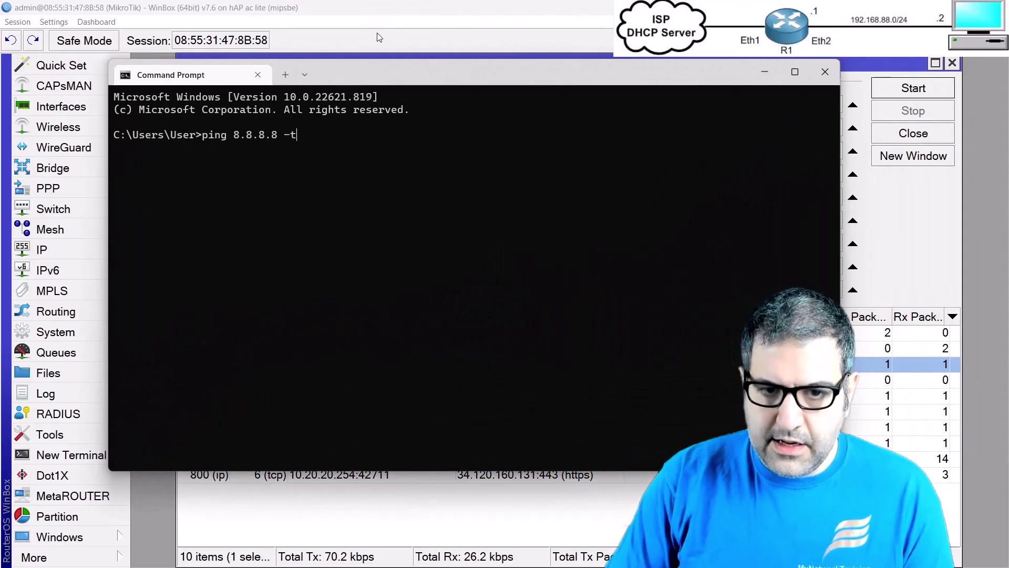
{"action": "key", "text": "Return"}
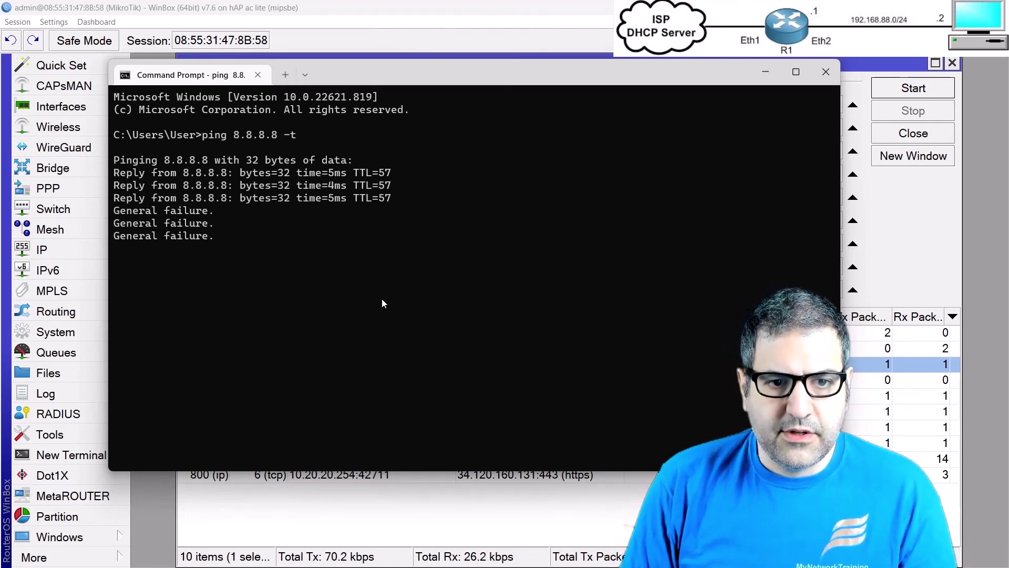
{"action": "left_click", "coordinate": [454, 523]}
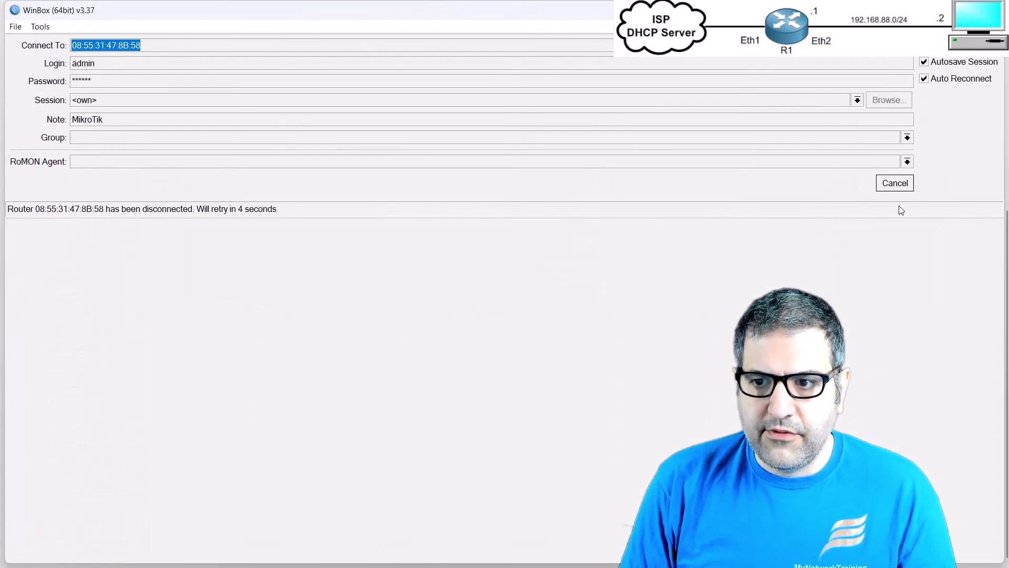
{"action": "left_click", "coordinate": [899, 183]}
Step: Reconnect to the router, restart Torch on bridge-LAN, and select the VLAN 20 ICMP flow to 8.8.8.8
{"action": "left_click", "coordinate": [884, 186]}
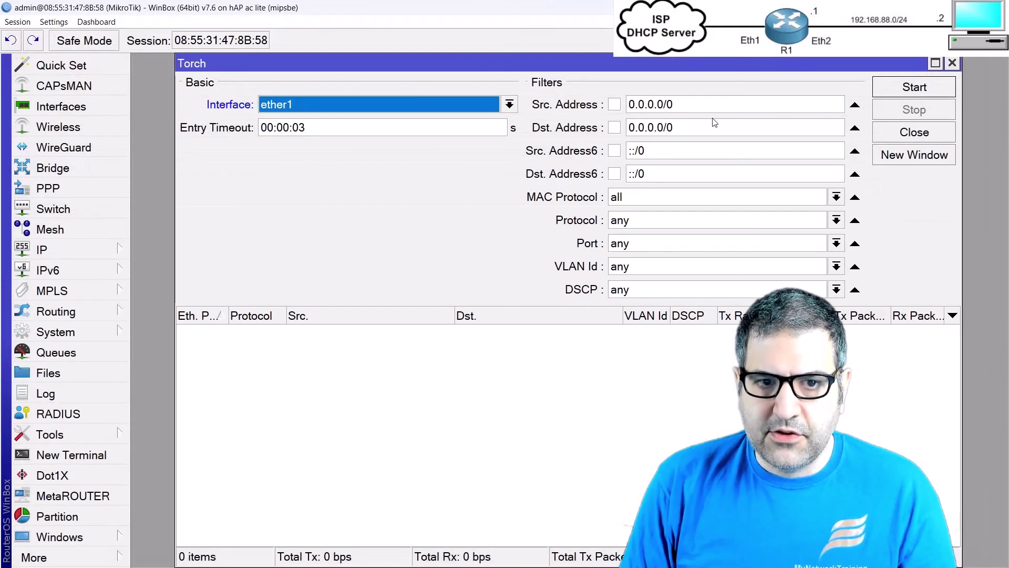
{"action": "left_click", "coordinate": [398, 108]}
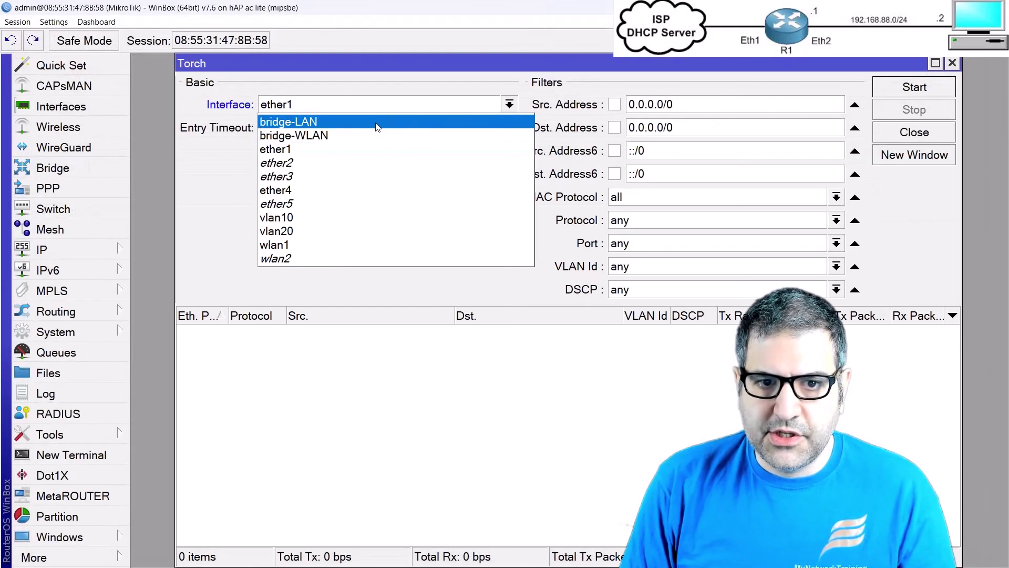
{"action": "left_click", "coordinate": [376, 125]}
{"action": "left_click", "coordinate": [911, 89]}
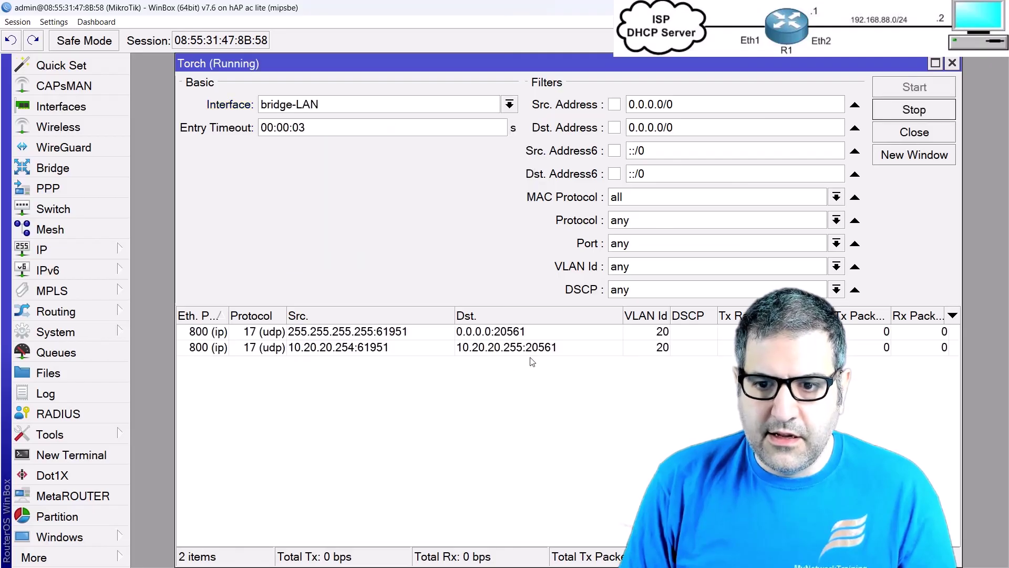
{"action": "left_click", "coordinate": [461, 401]}
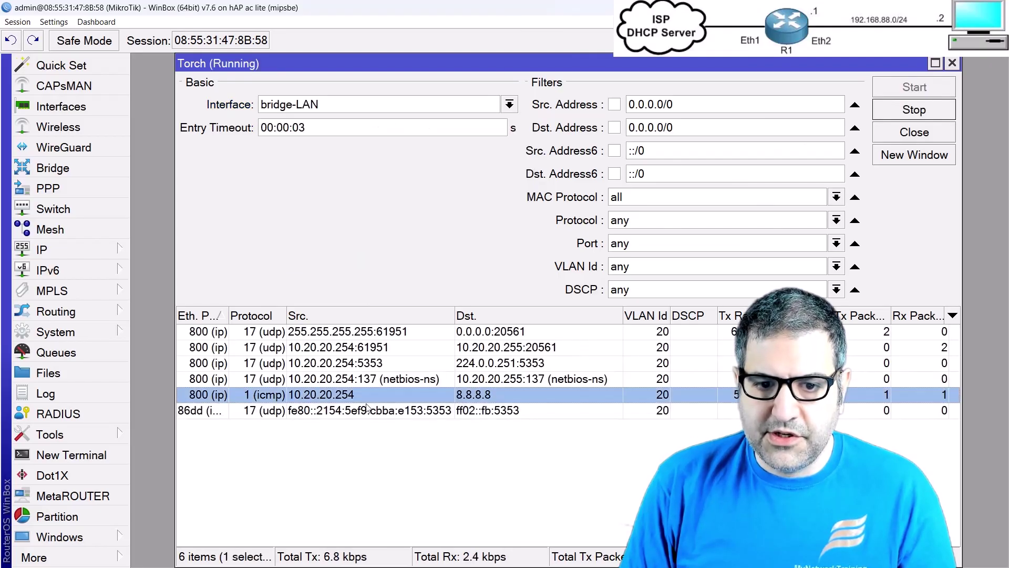